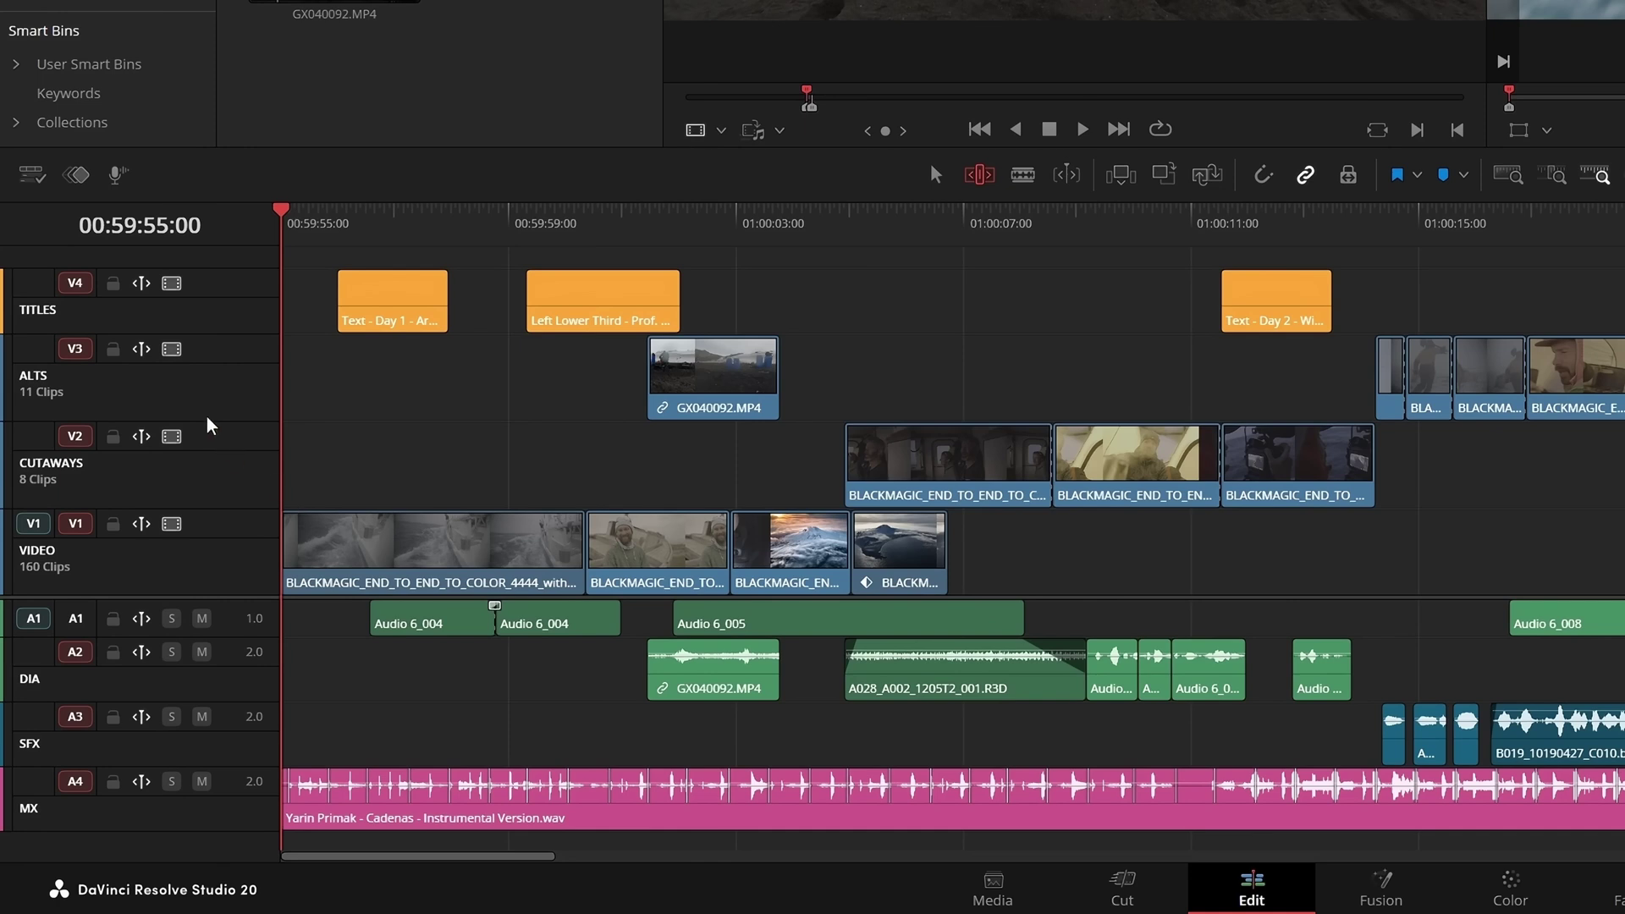
Toggle ripple off on the V4 titles and V2 cutaways tracks, and raise Air Disturbance intensity to 1.000
{"action": "left_click", "coordinate": [141, 283]}
{"action": "left_click", "coordinate": [142, 437]}
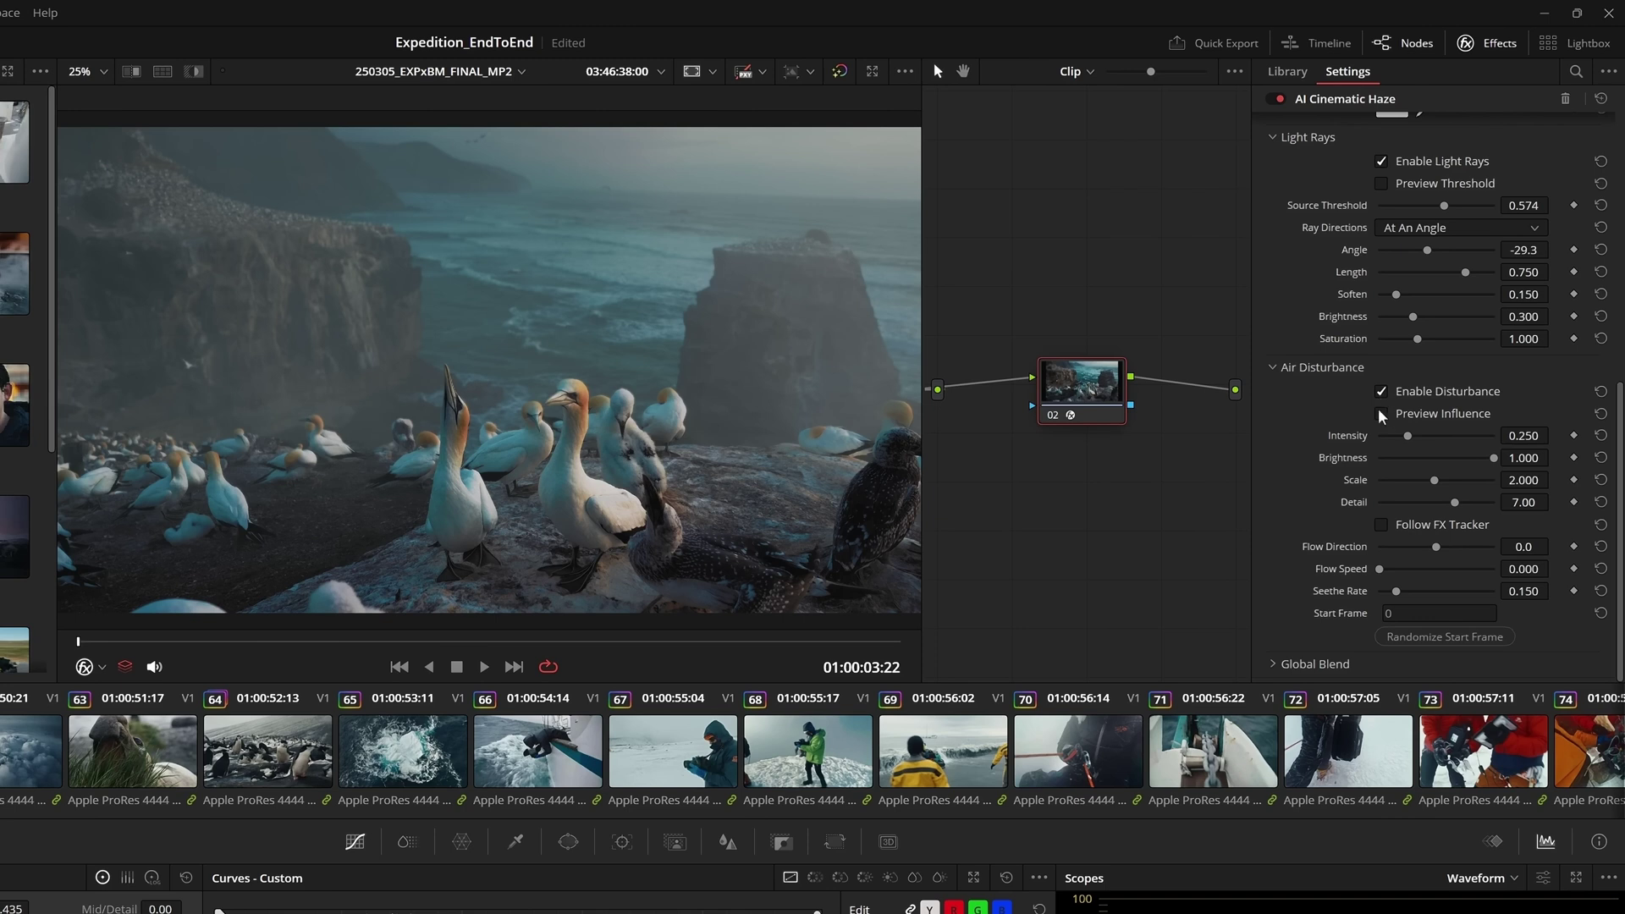
{"action": "left_click", "coordinate": [1380, 413]}
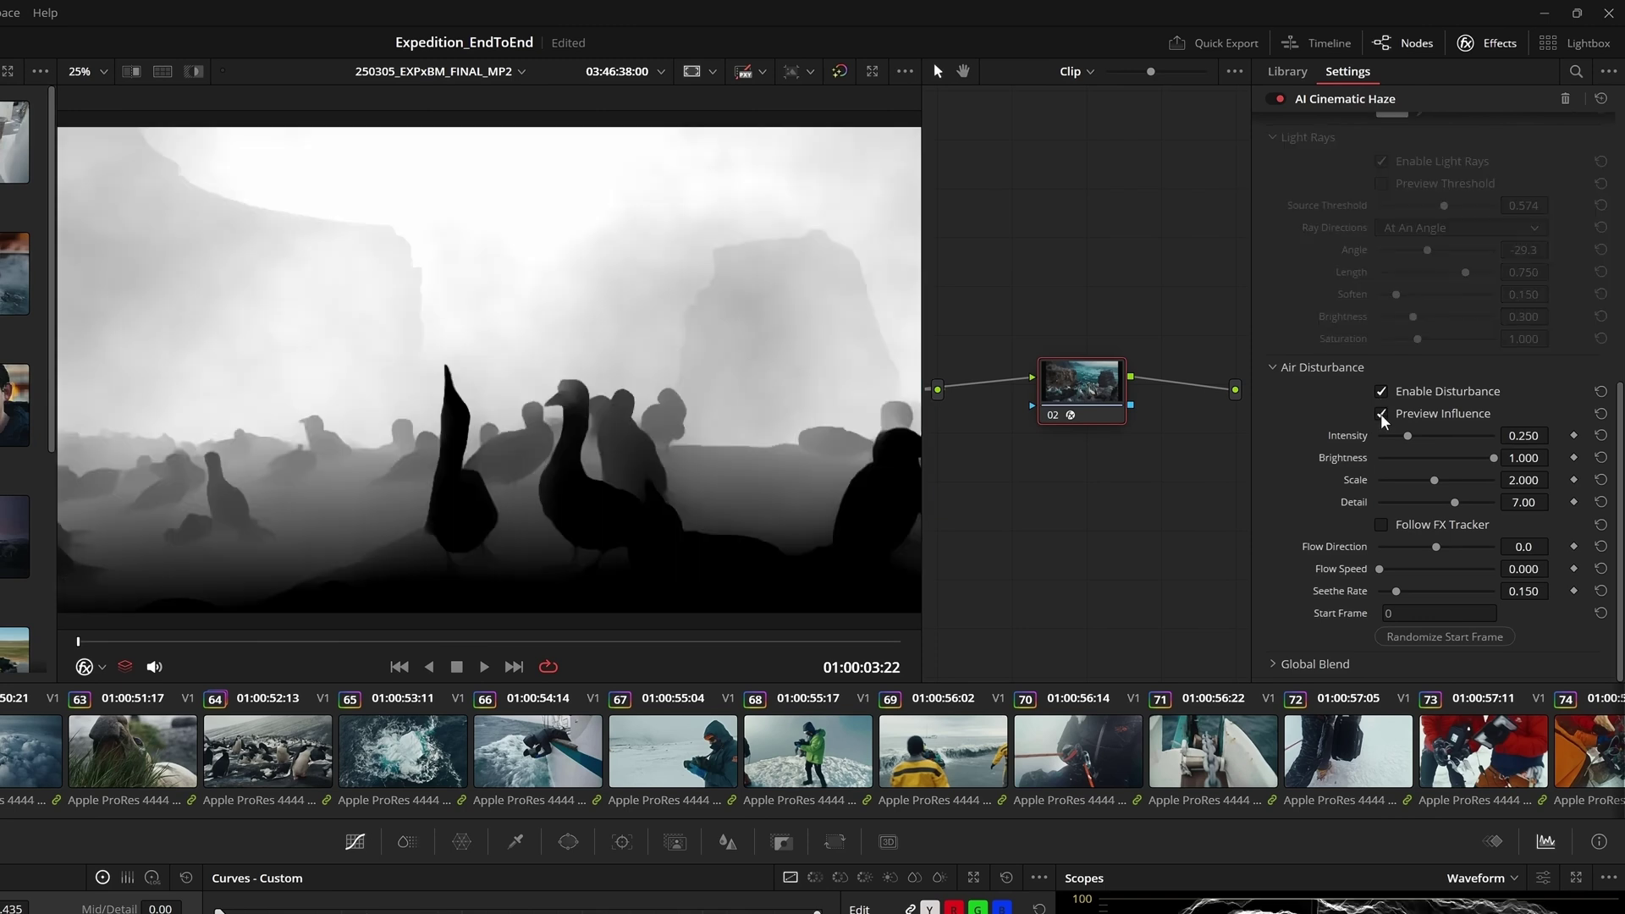
{"action": "left_click_drag", "start_coordinate": [1407, 437], "coordinate": [1441, 436]}
{"action": "left_click", "coordinate": [1382, 414]}
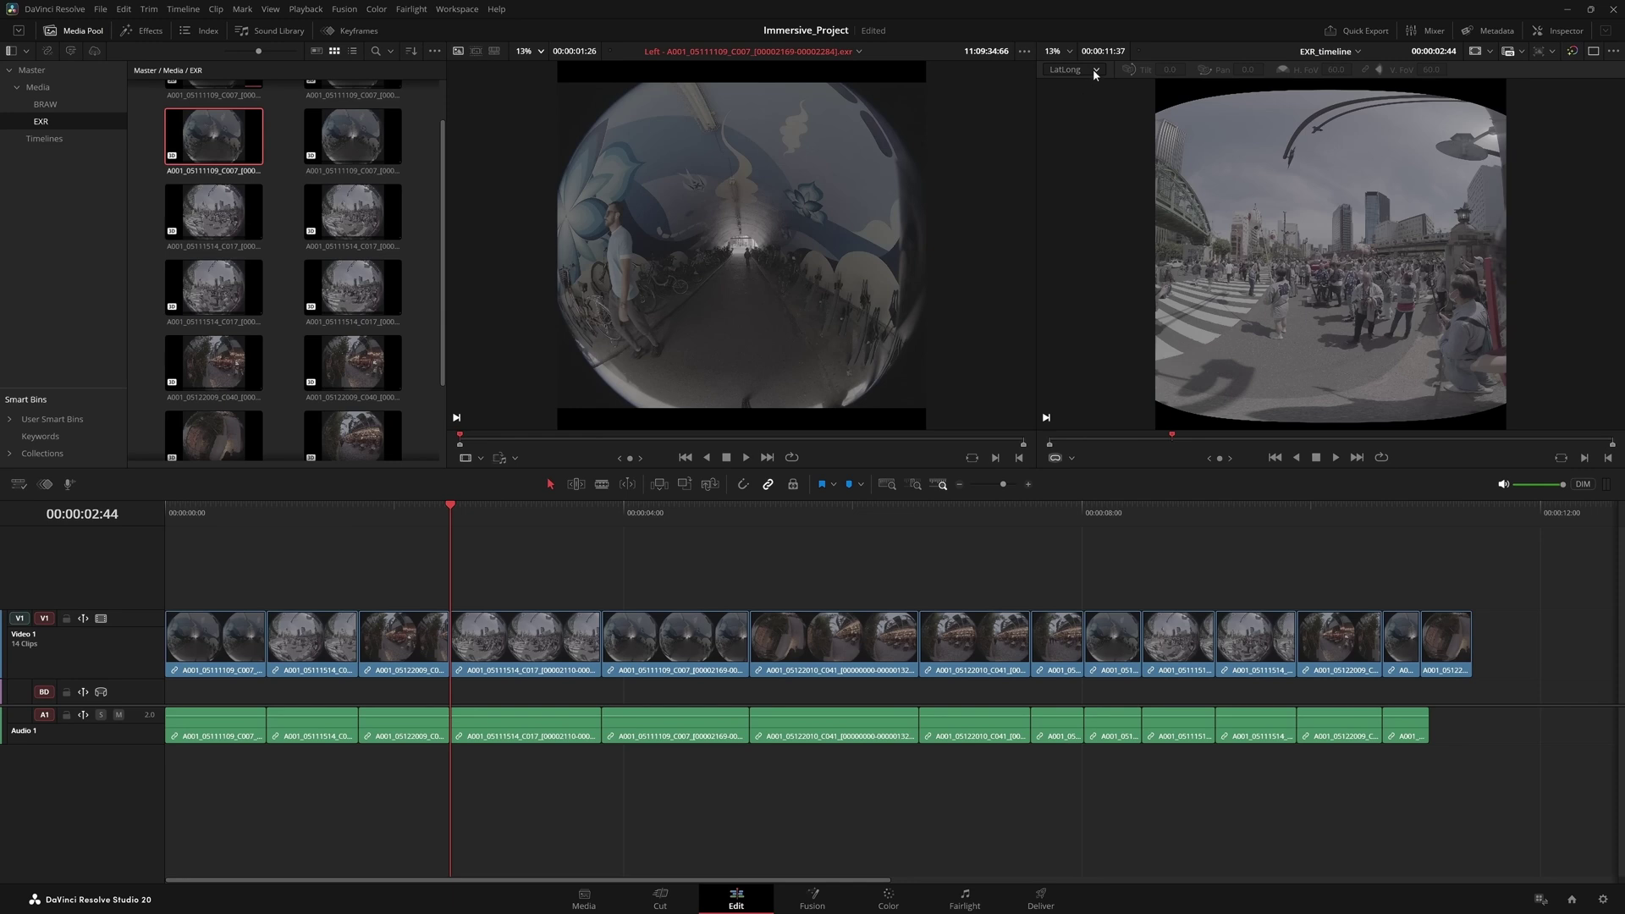
{"action": "left_click", "coordinate": [1093, 68]}
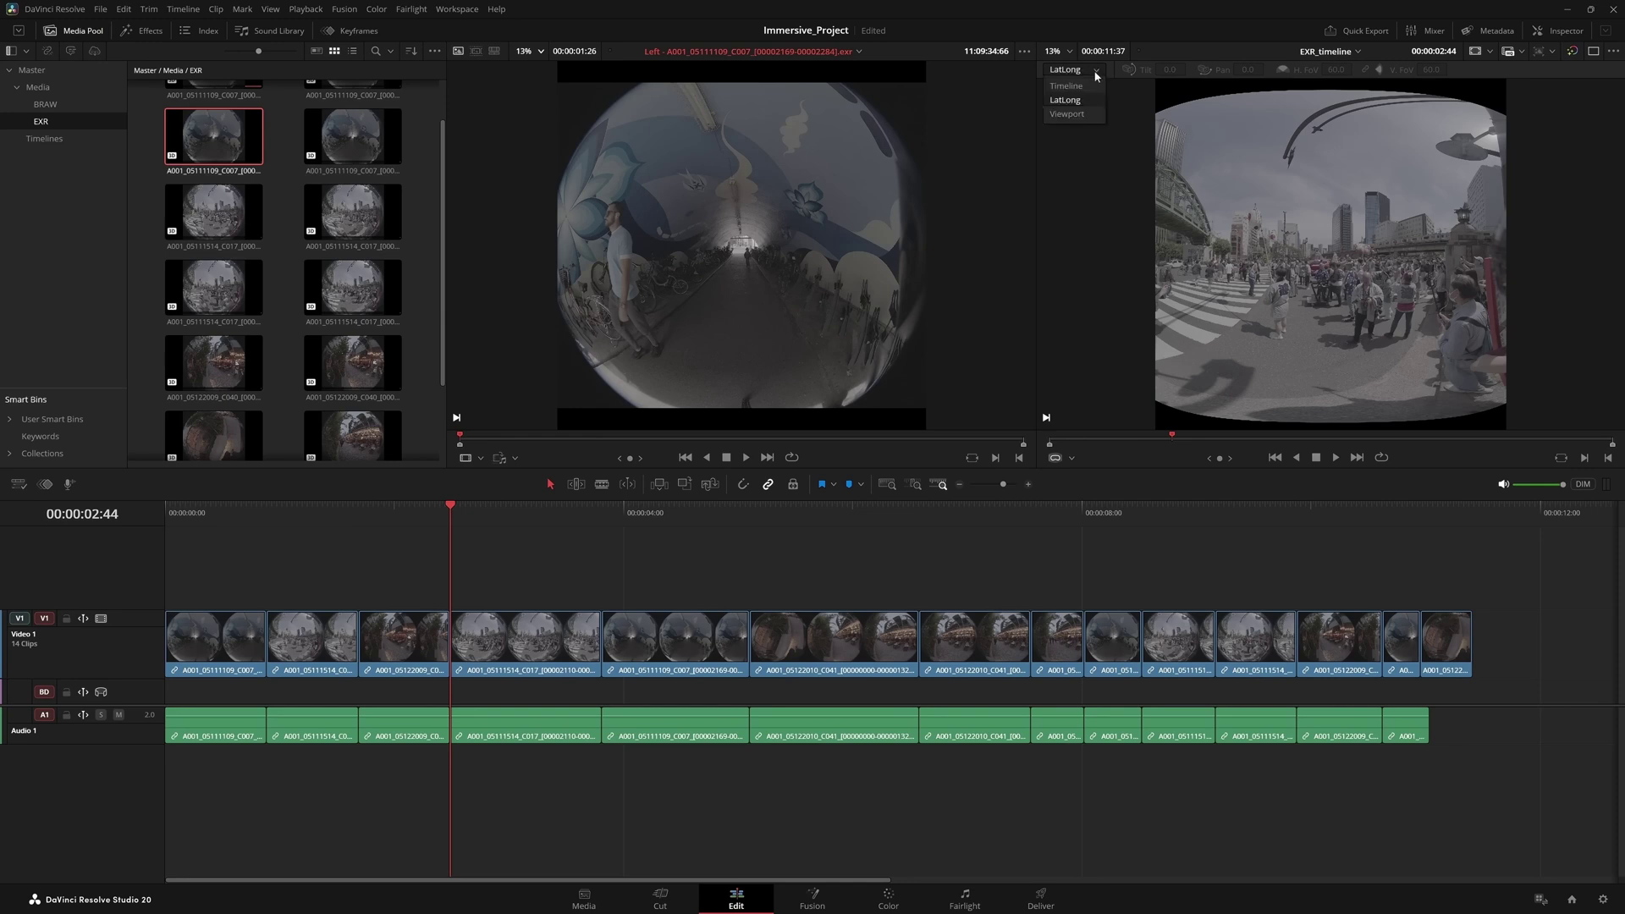
{"action": "left_click", "coordinate": [1092, 119]}
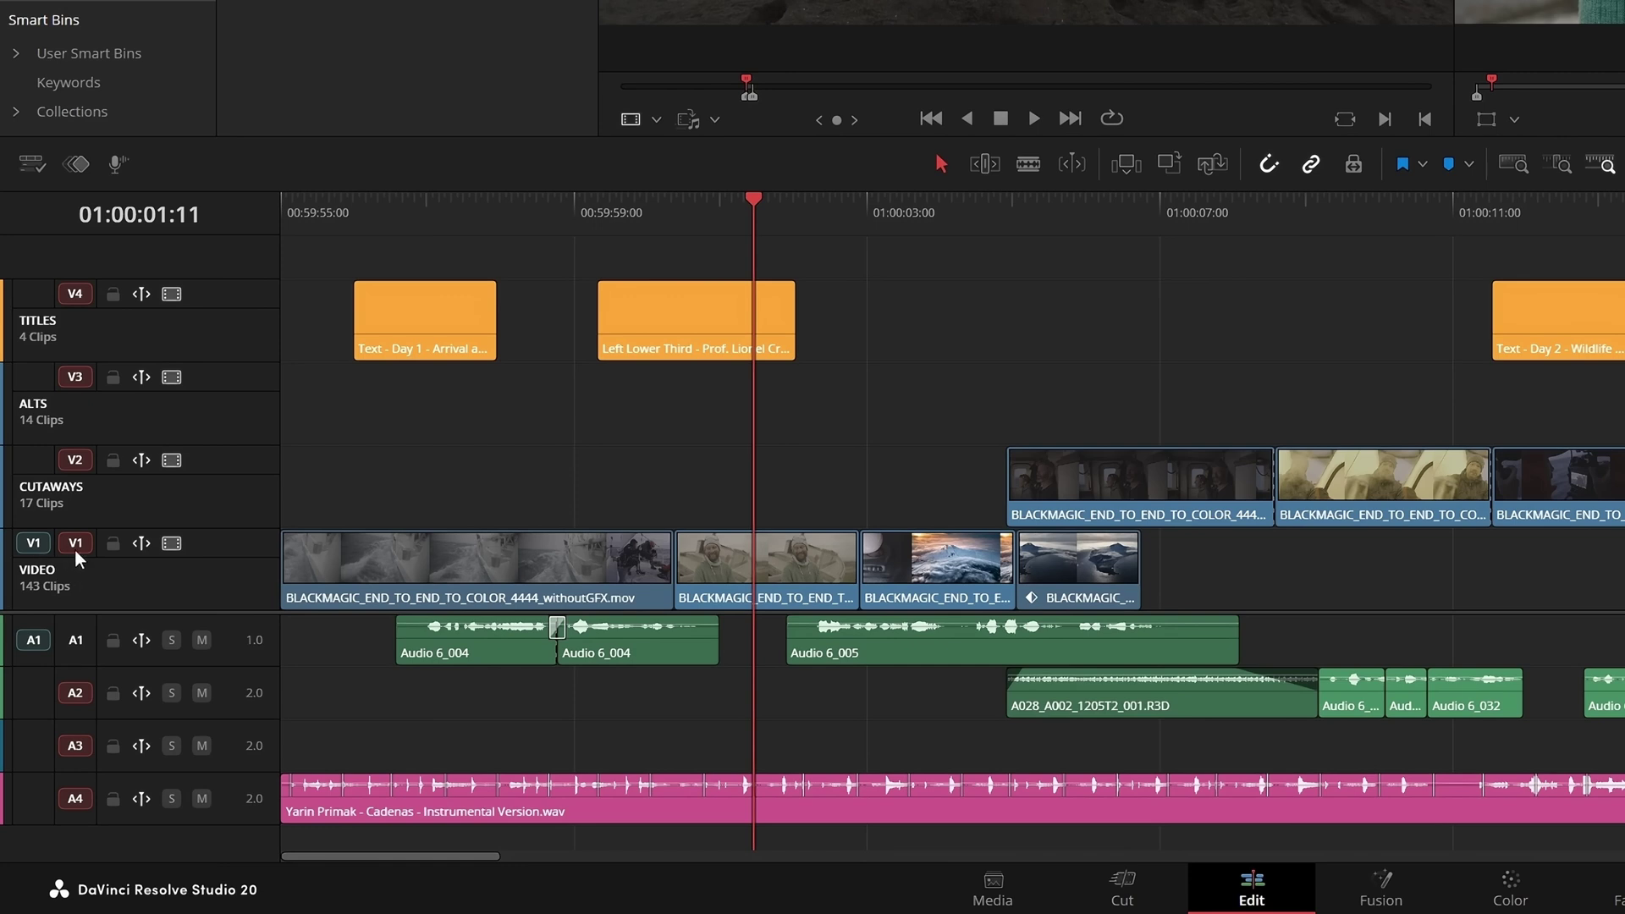
Overwrite GX040092.MP4 onto the V3 ALTS track at the playhead, then reset source patching to V1/A1
{"action": "left_click_drag", "start_coordinate": [37, 545], "coordinate": [49, 373]}
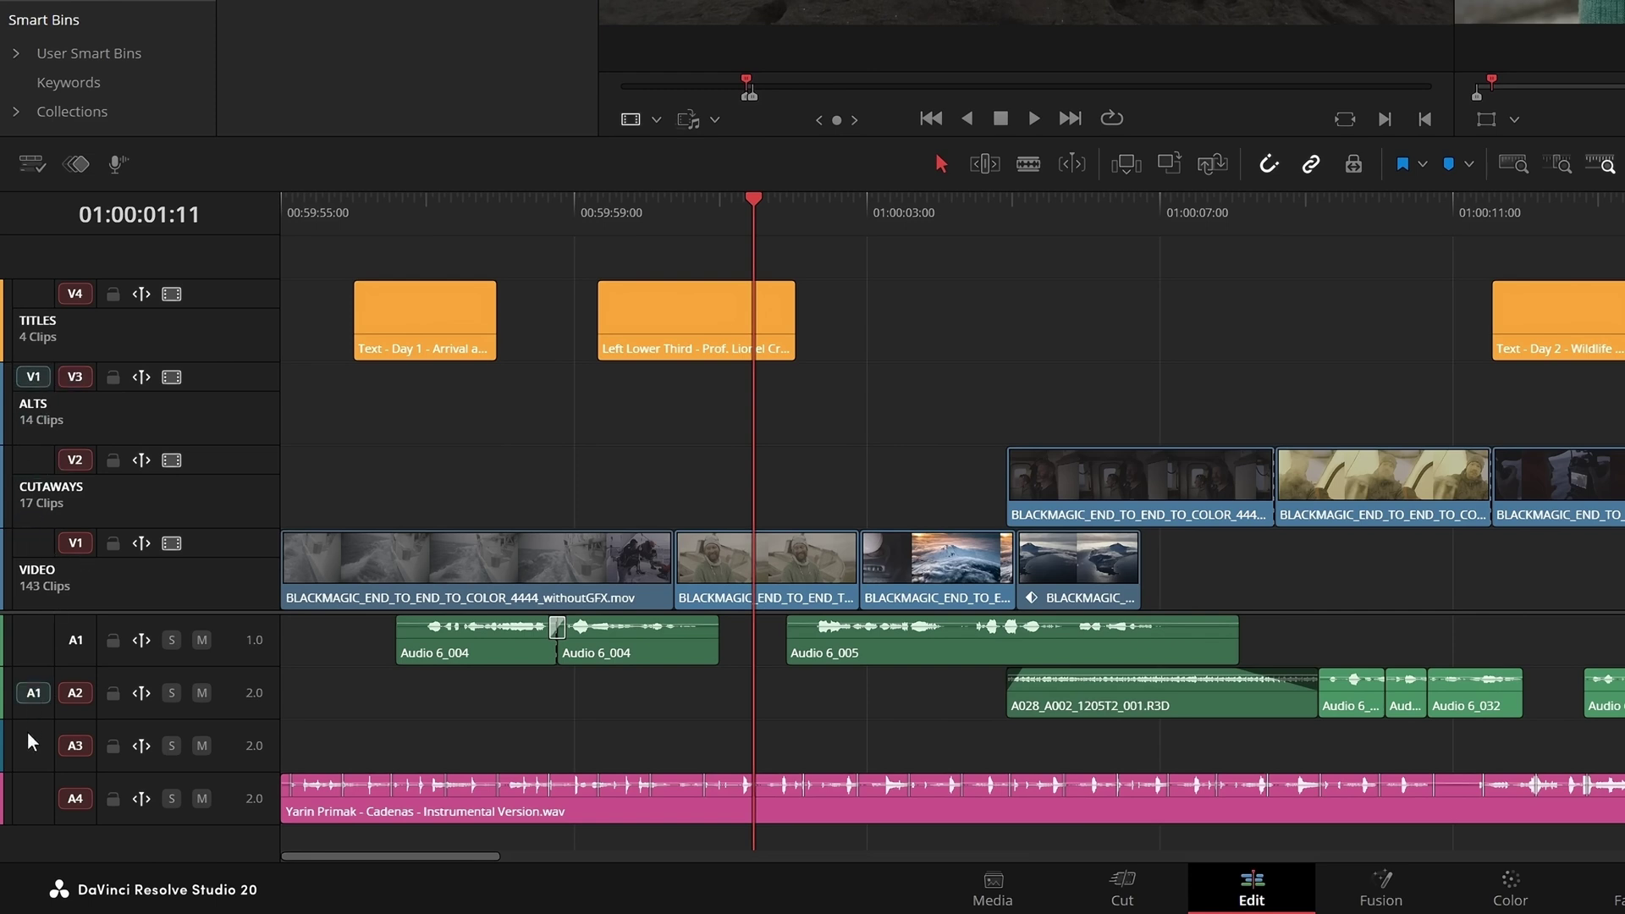
{"action": "key", "text": "F10"}
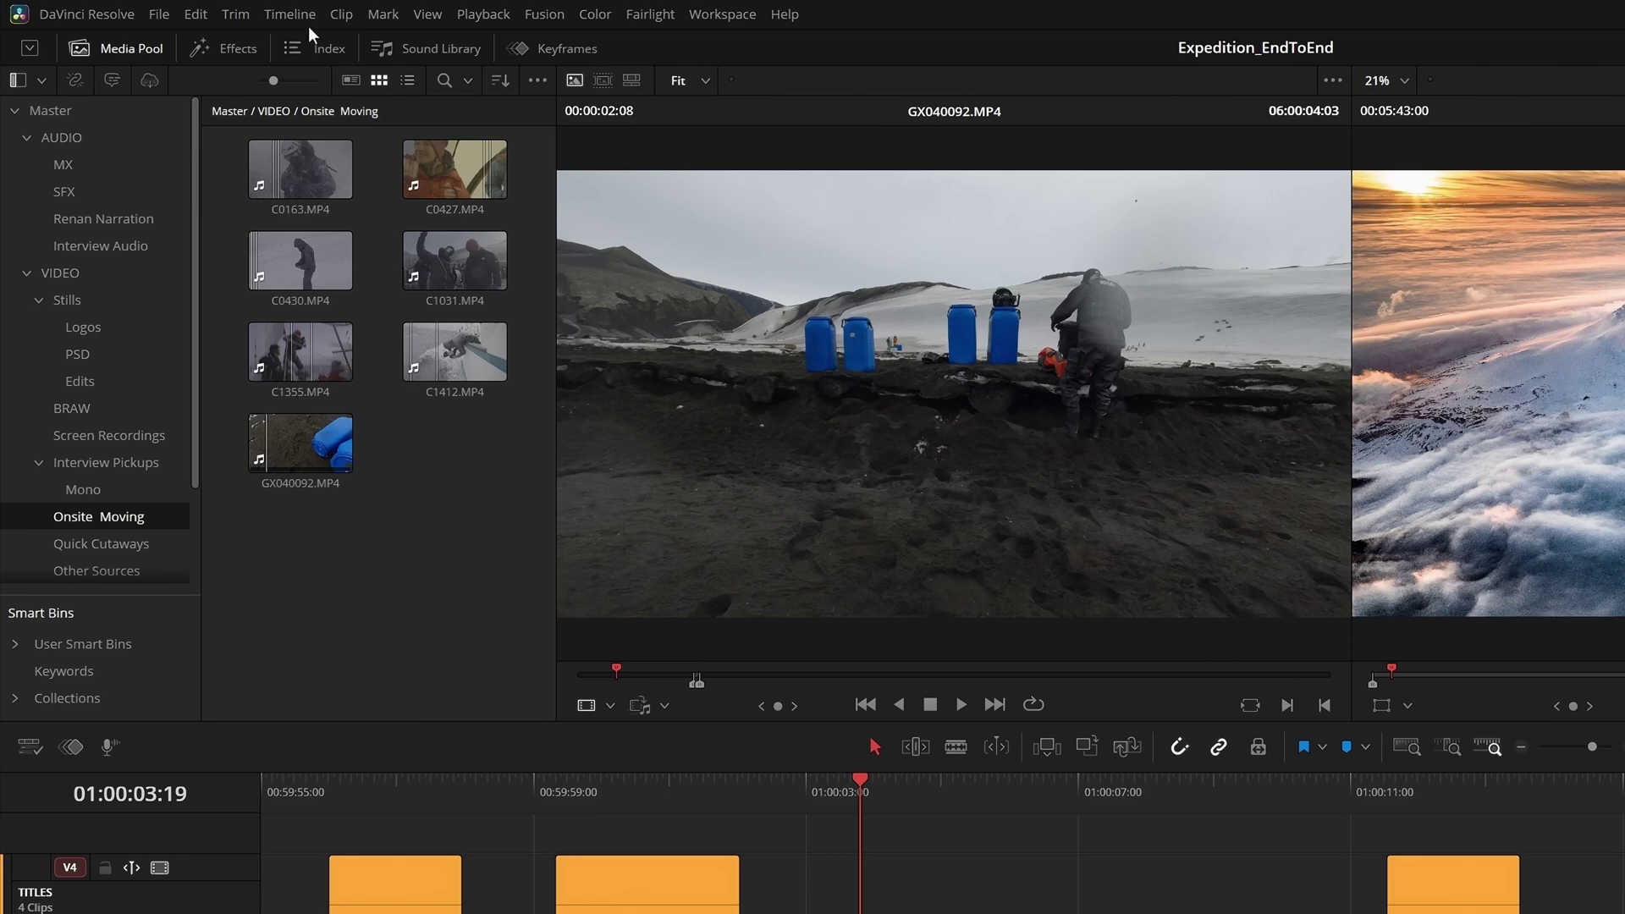
{"action": "left_click", "coordinate": [312, 0]}
{"action": "mouse_move", "coordinate": [443, 401]}
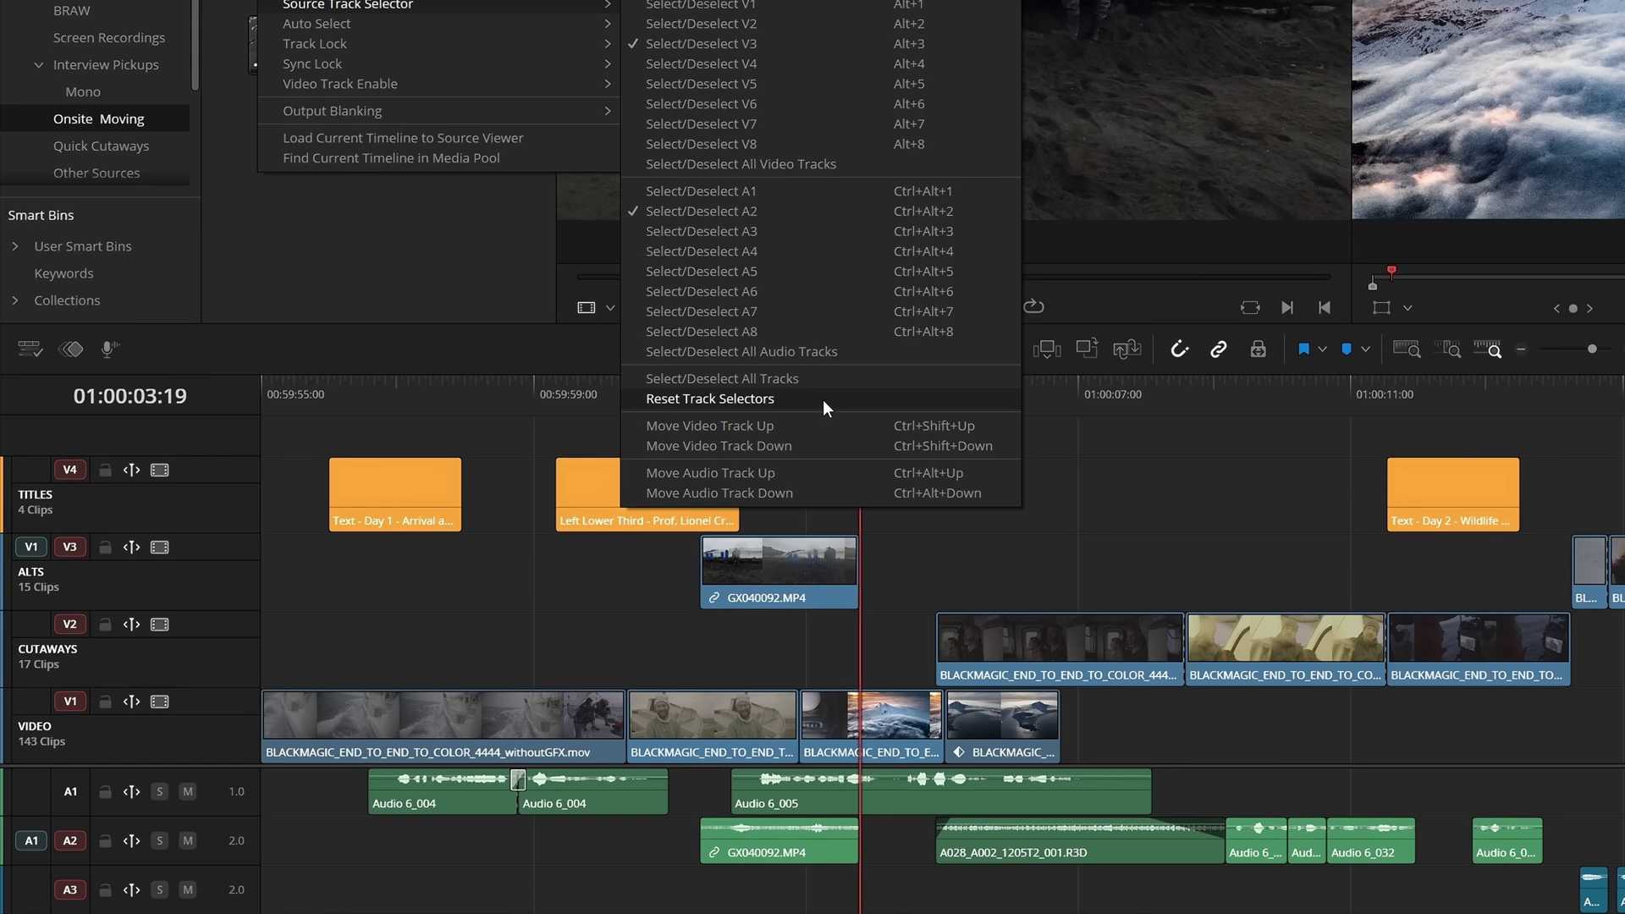
{"action": "left_click", "coordinate": [823, 400]}
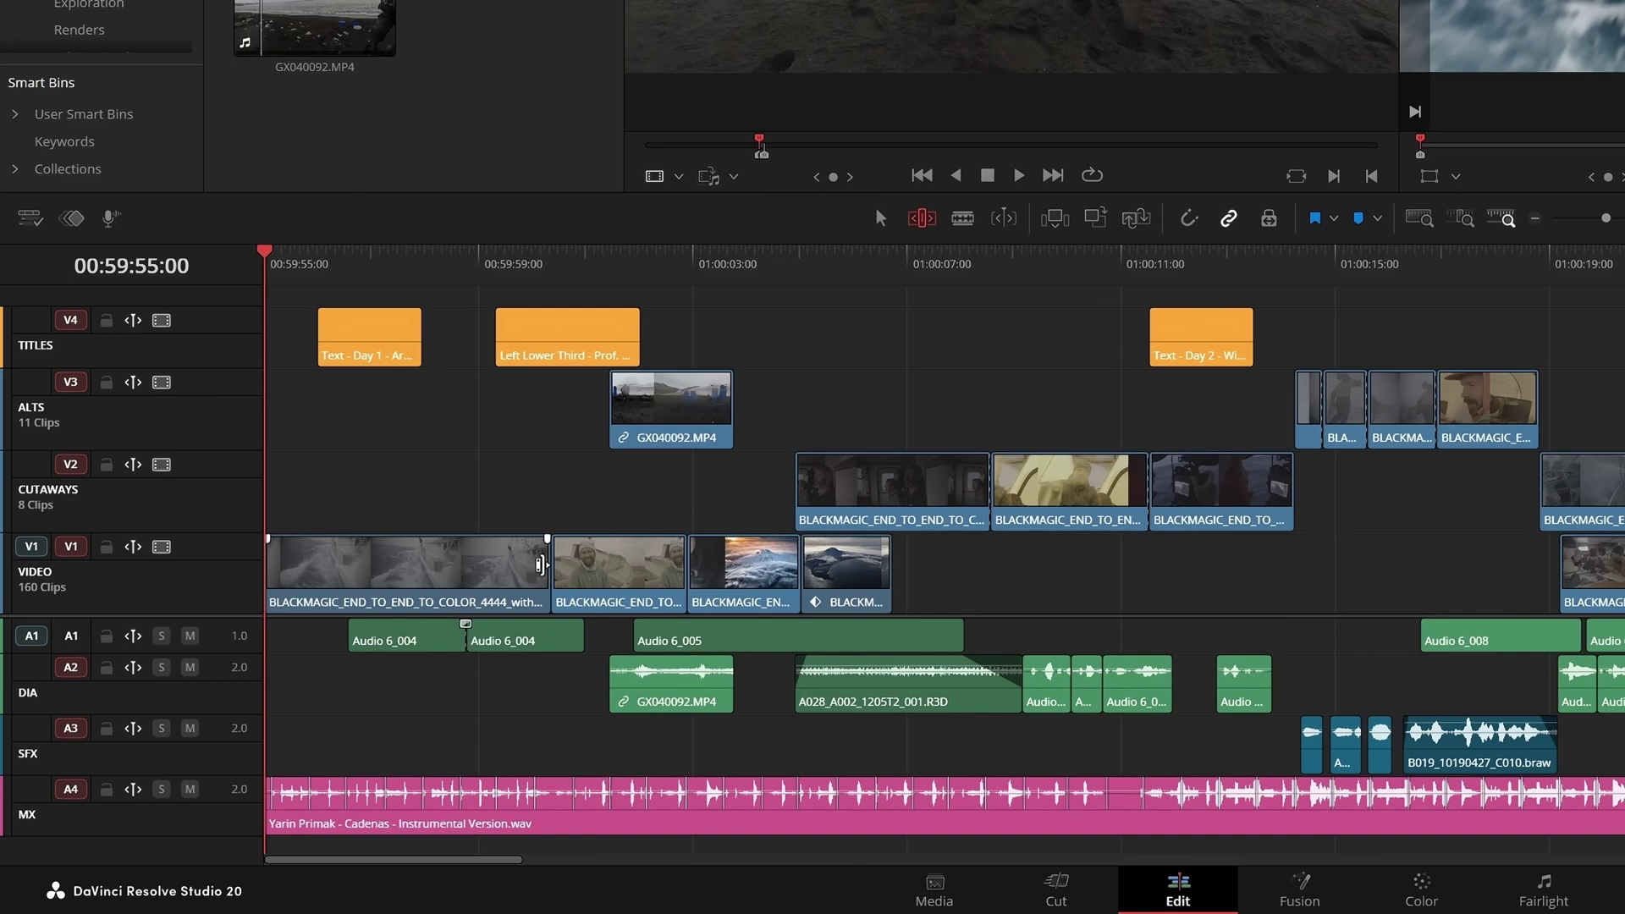
Disable ripple on the V2 cutaways and A4 music tracks, then shorten the first VIDEO clip
{"action": "left_click_drag", "start_coordinate": [542, 564], "coordinate": [333, 559]}
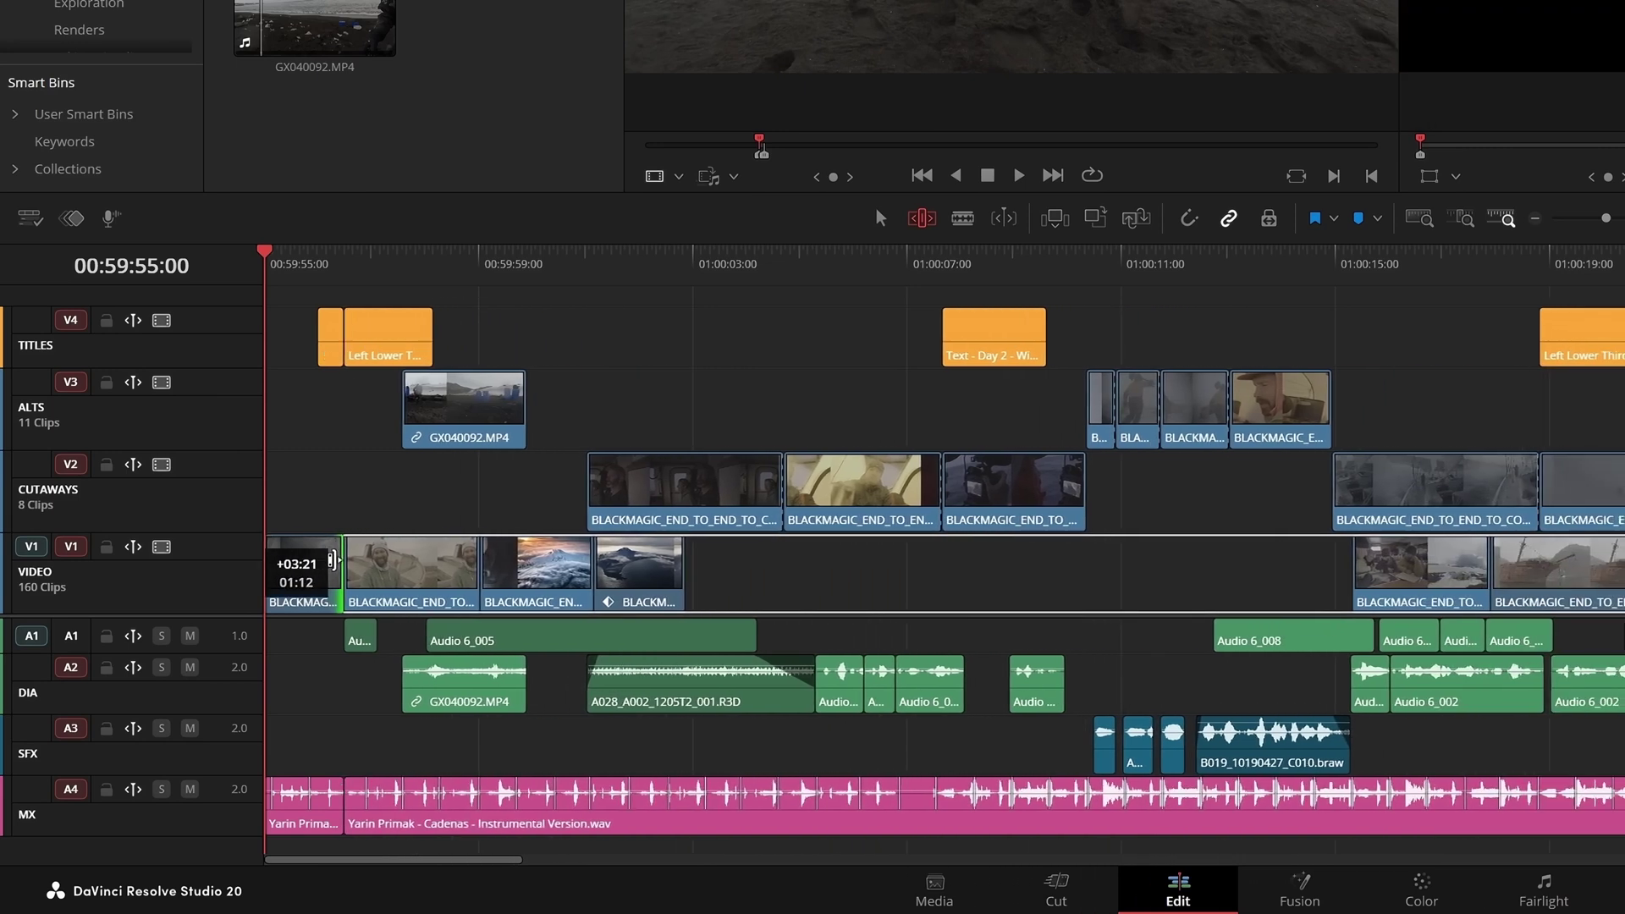
{"action": "key", "text": "ctrl+z"}
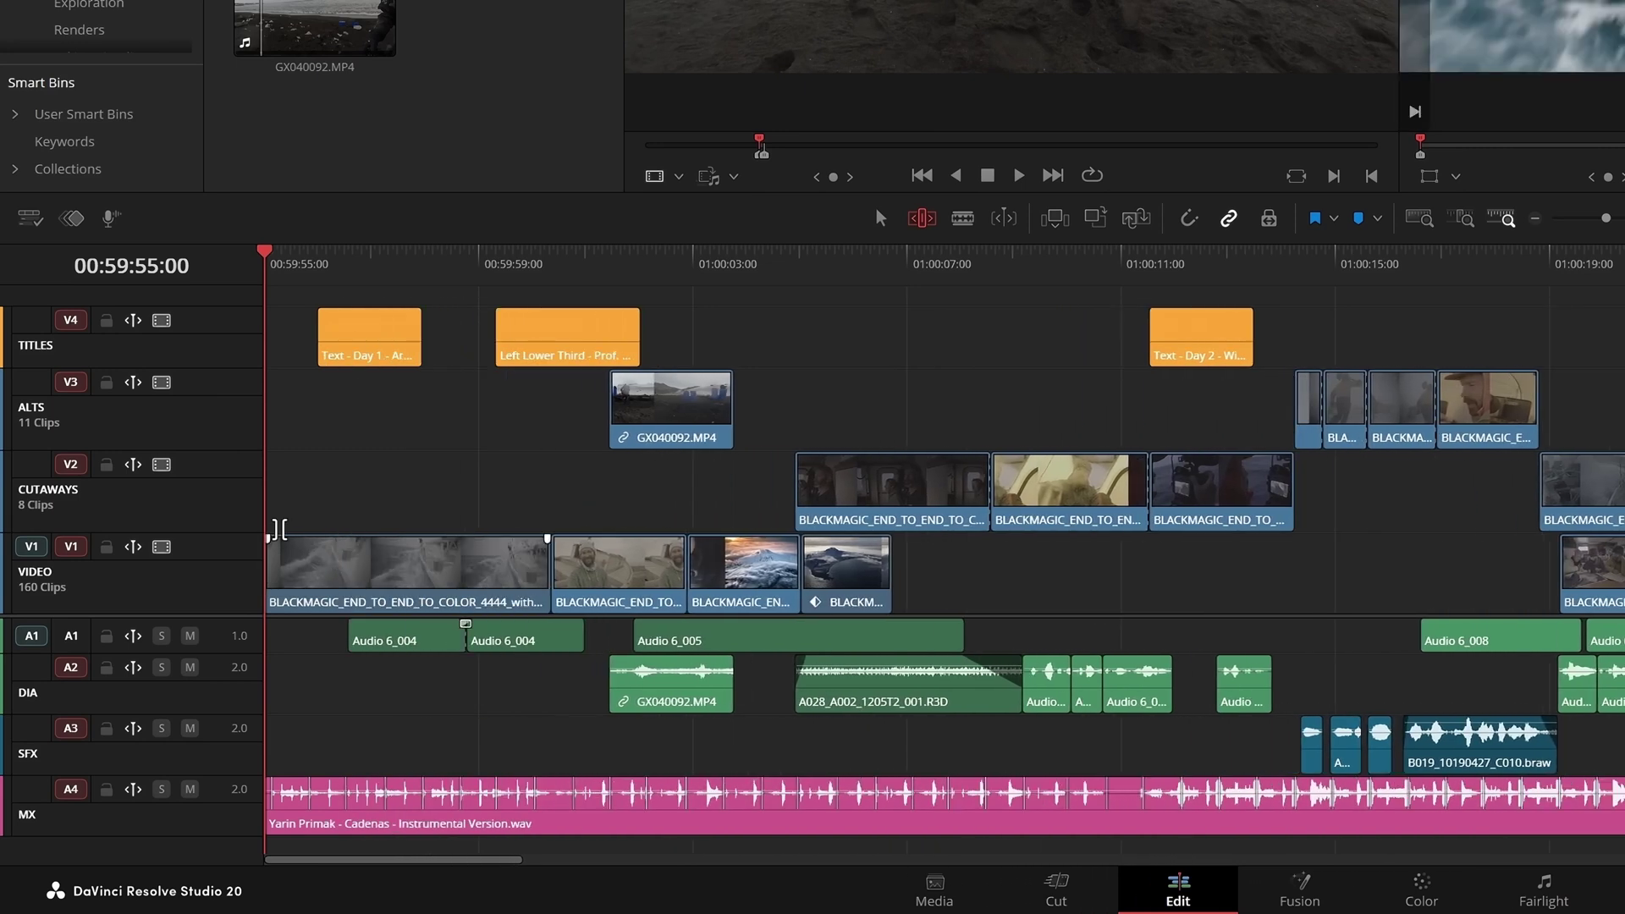
{"action": "left_click", "coordinate": [133, 464]}
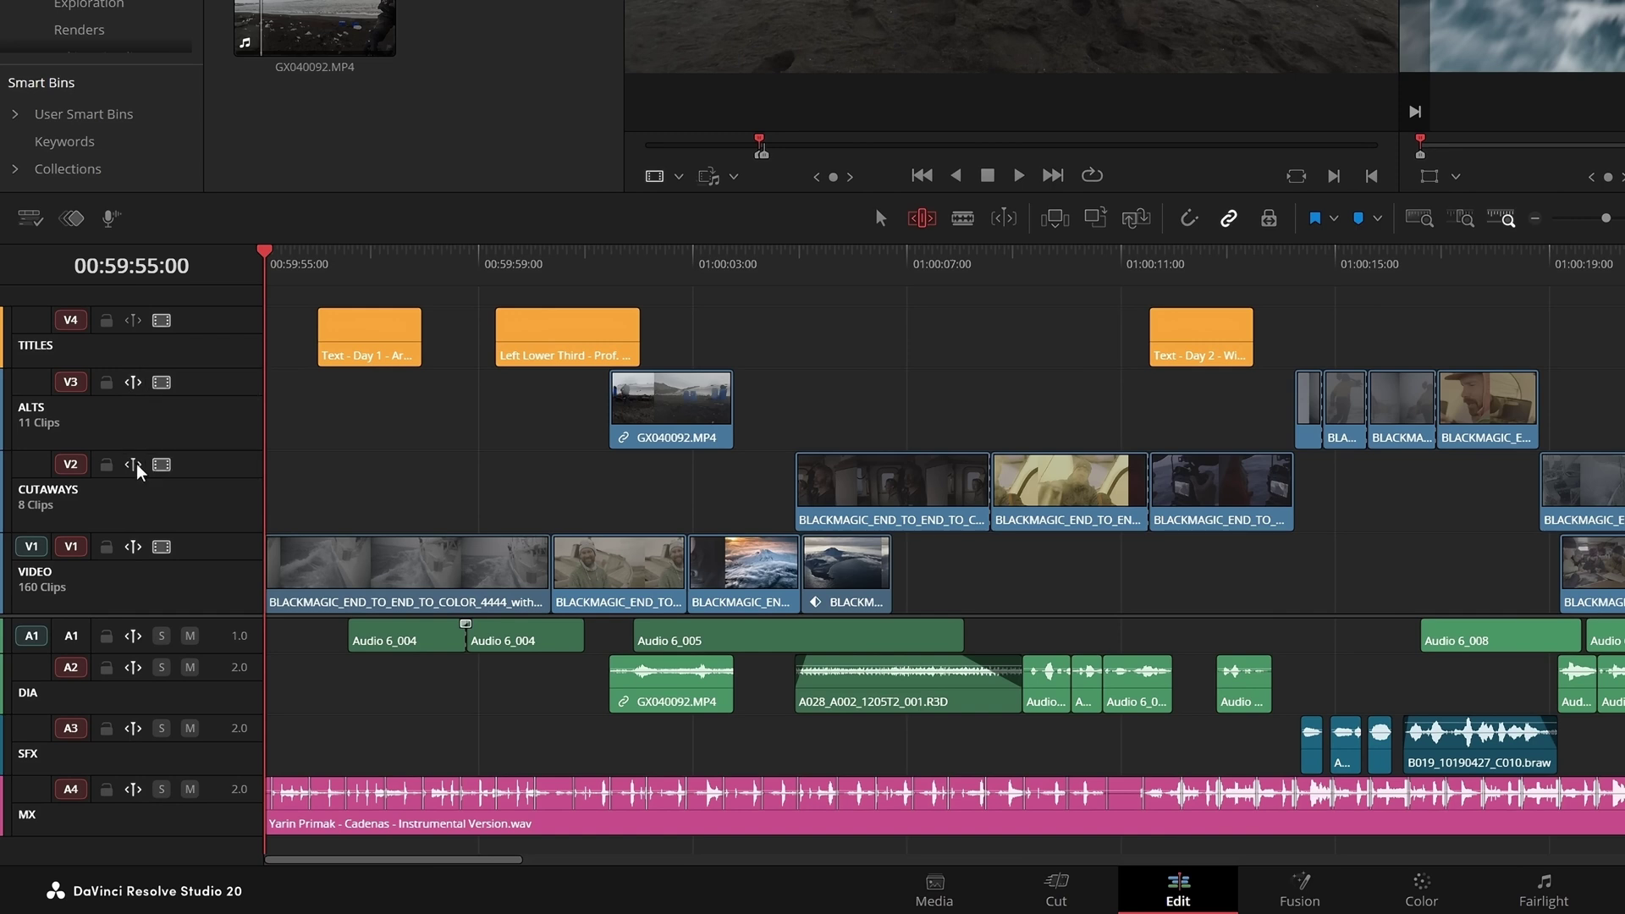
{"action": "left_click", "coordinate": [134, 788]}
{"action": "left_click", "coordinate": [538, 567]}
{"action": "left_click_drag", "start_coordinate": [539, 568], "coordinate": [370, 550]}
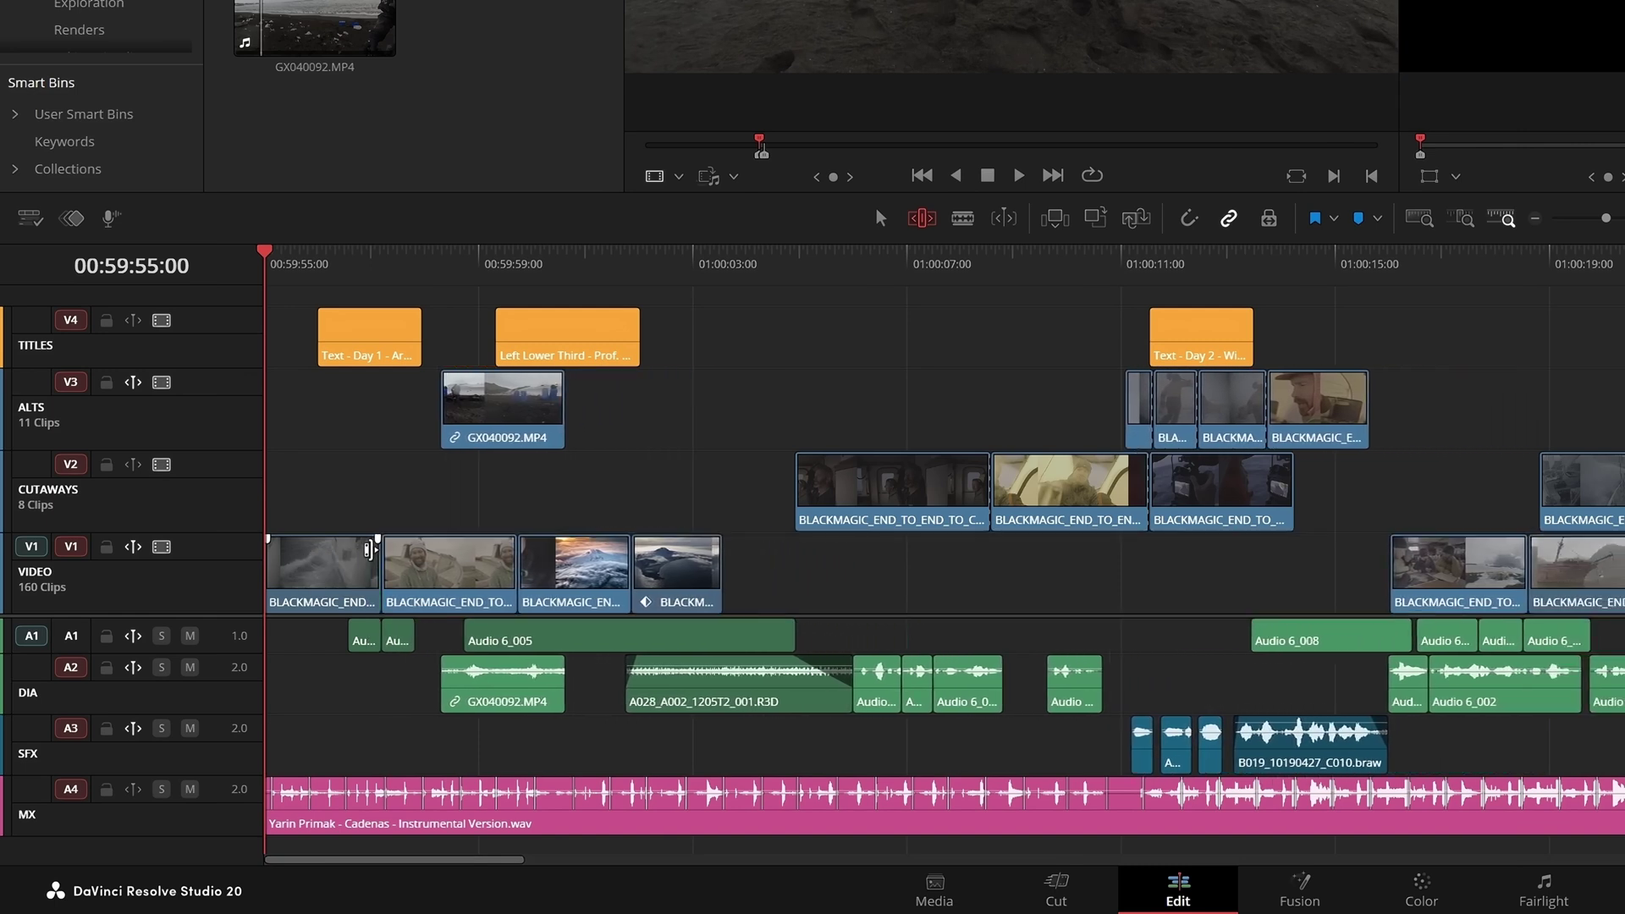
Paste a copy of the second cutaway clip near the timeline start
{"action": "left_click", "coordinate": [1066, 259]}
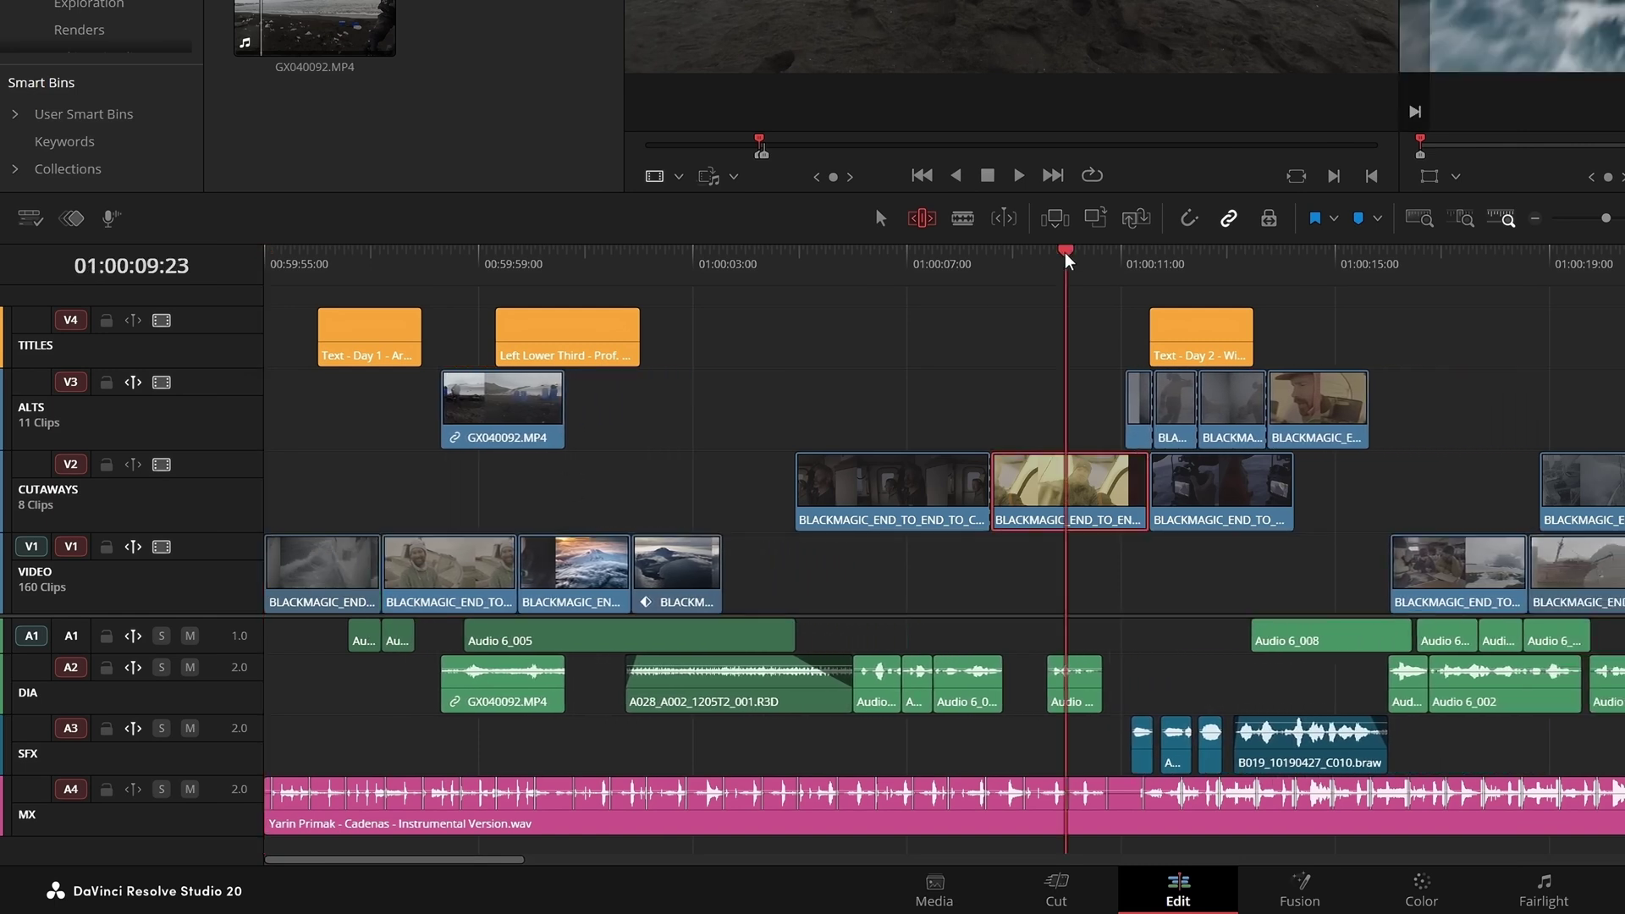
{"action": "left_click", "coordinate": [347, 276]}
{"action": "key", "text": "ctrl+v"}
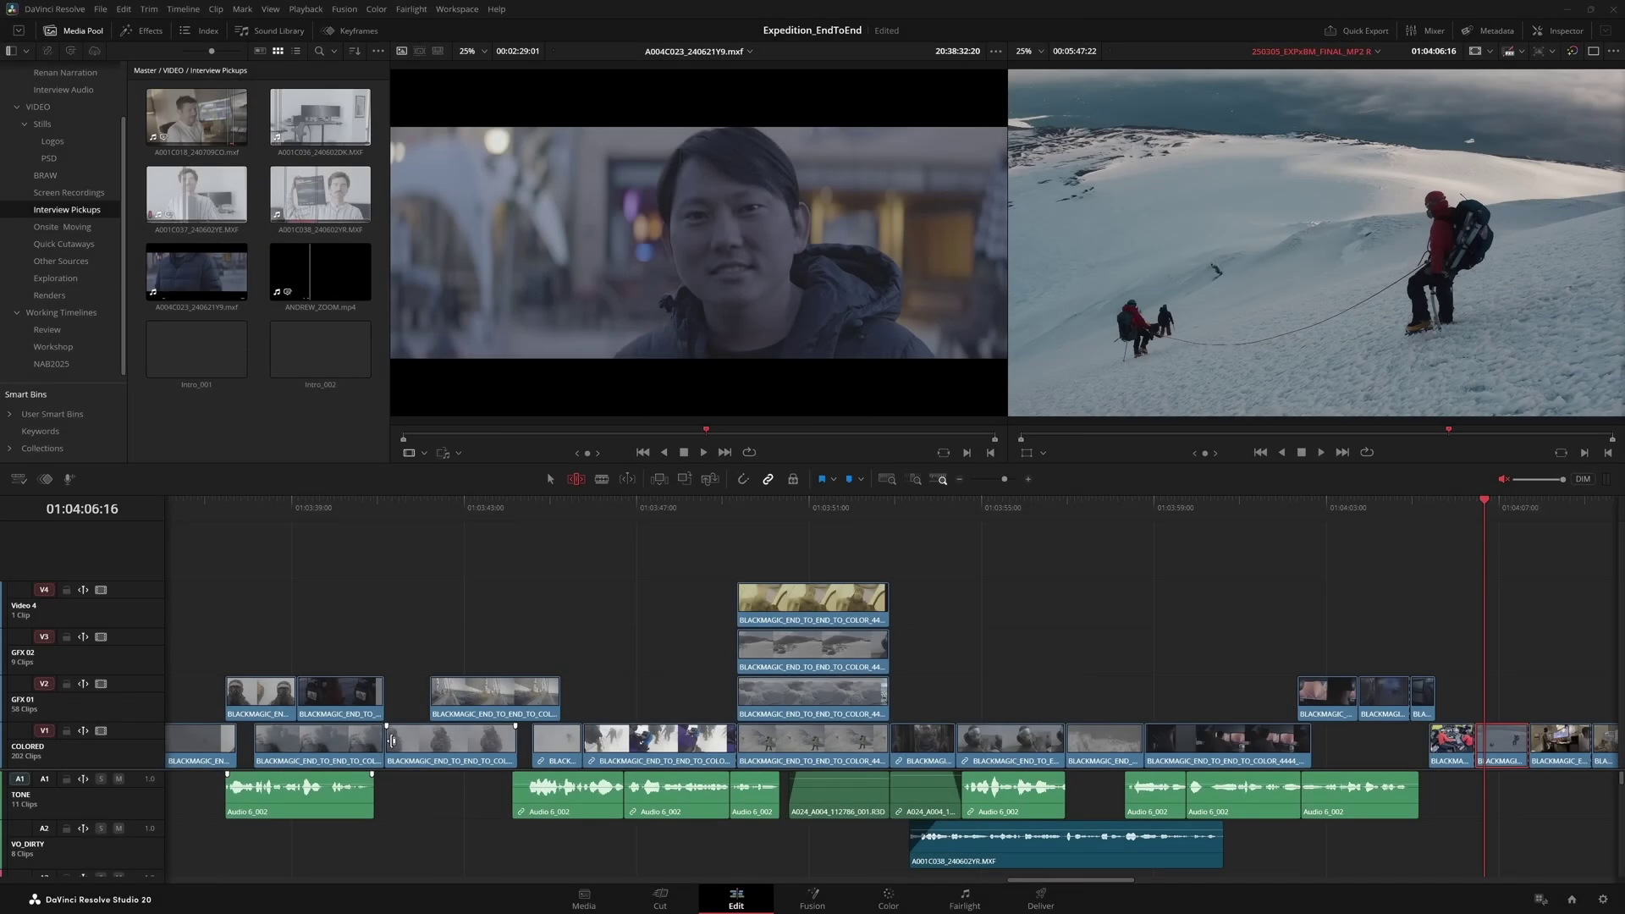
Ripple-trim the VIDEO clip's head and two COLORED-track clips shorter, pulling later clips earlier
{"action": "left_click_drag", "start_coordinate": [392, 741], "coordinate": [489, 744]}
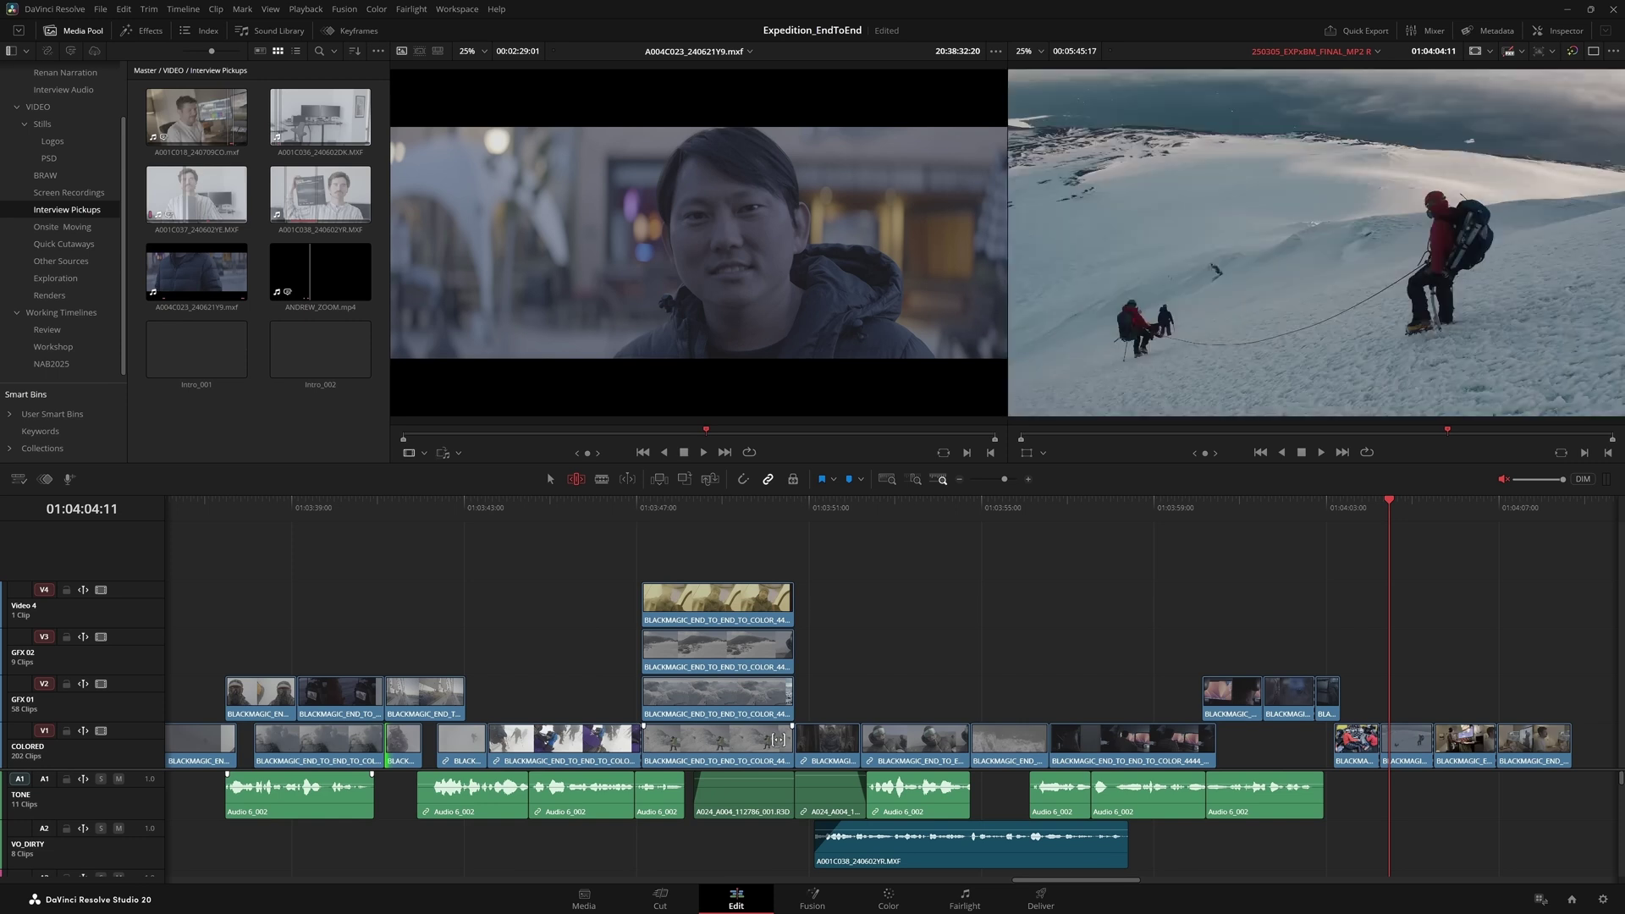
{"action": "left_click", "coordinate": [787, 743]}
{"action": "left_click_drag", "start_coordinate": [785, 743], "coordinate": [726, 744]}
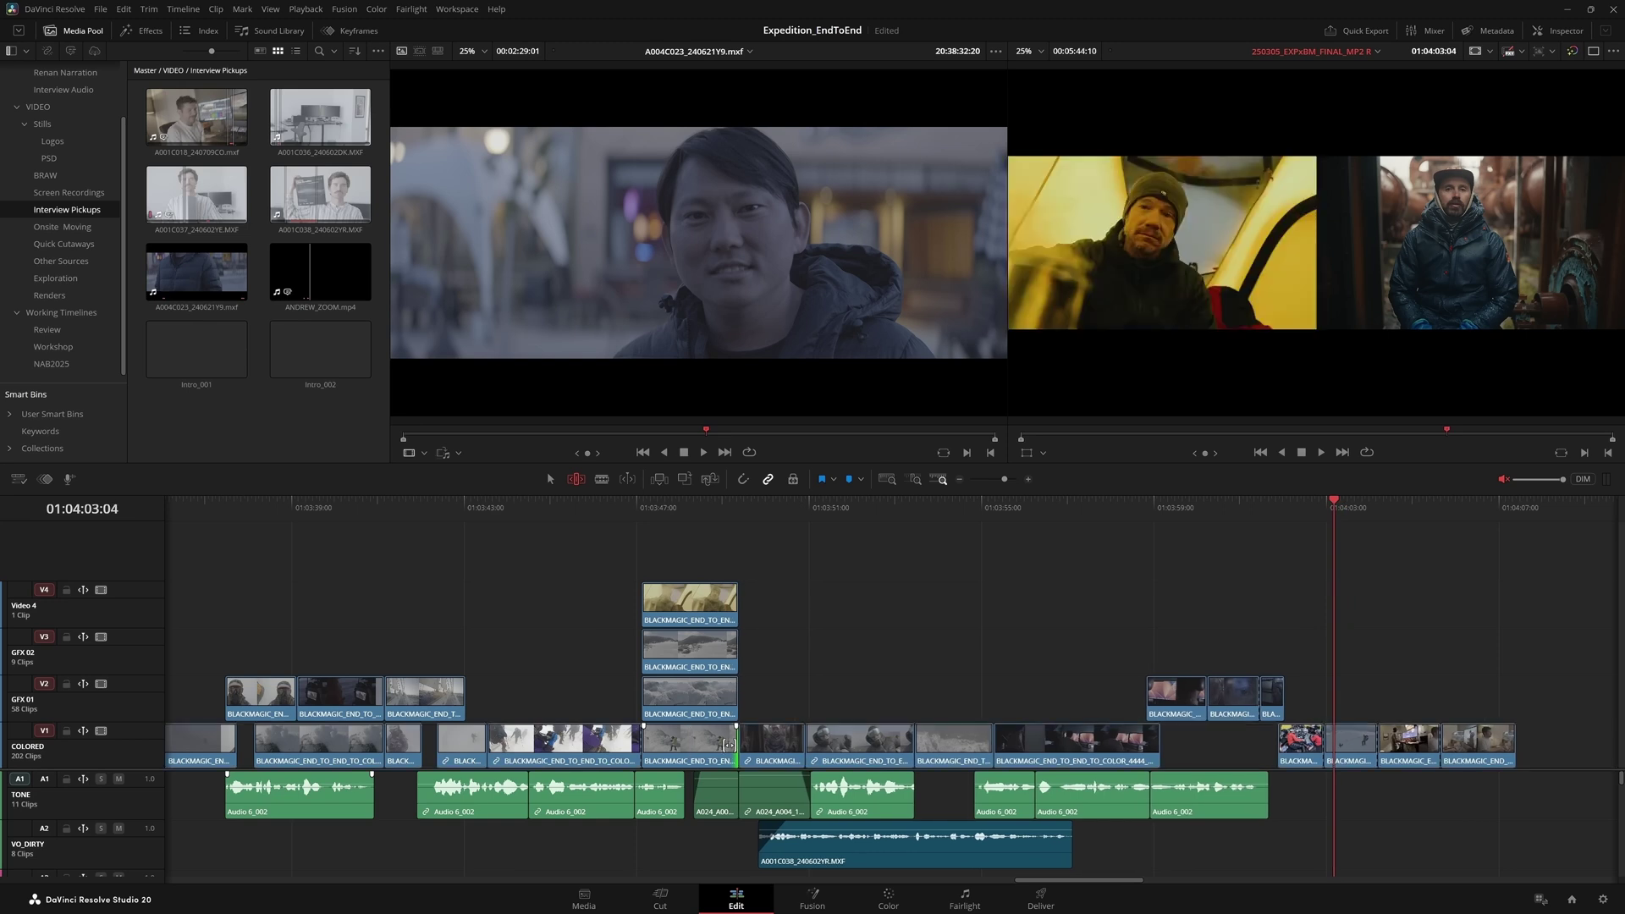
{"action": "mouse_move", "coordinate": [907, 742]}
{"action": "left_mouse_down"}
{"action": "mouse_move", "coordinate": [861, 742]}
{"action": "mouse_move", "coordinate": [901, 742]}
{"action": "left_mouse_up"}
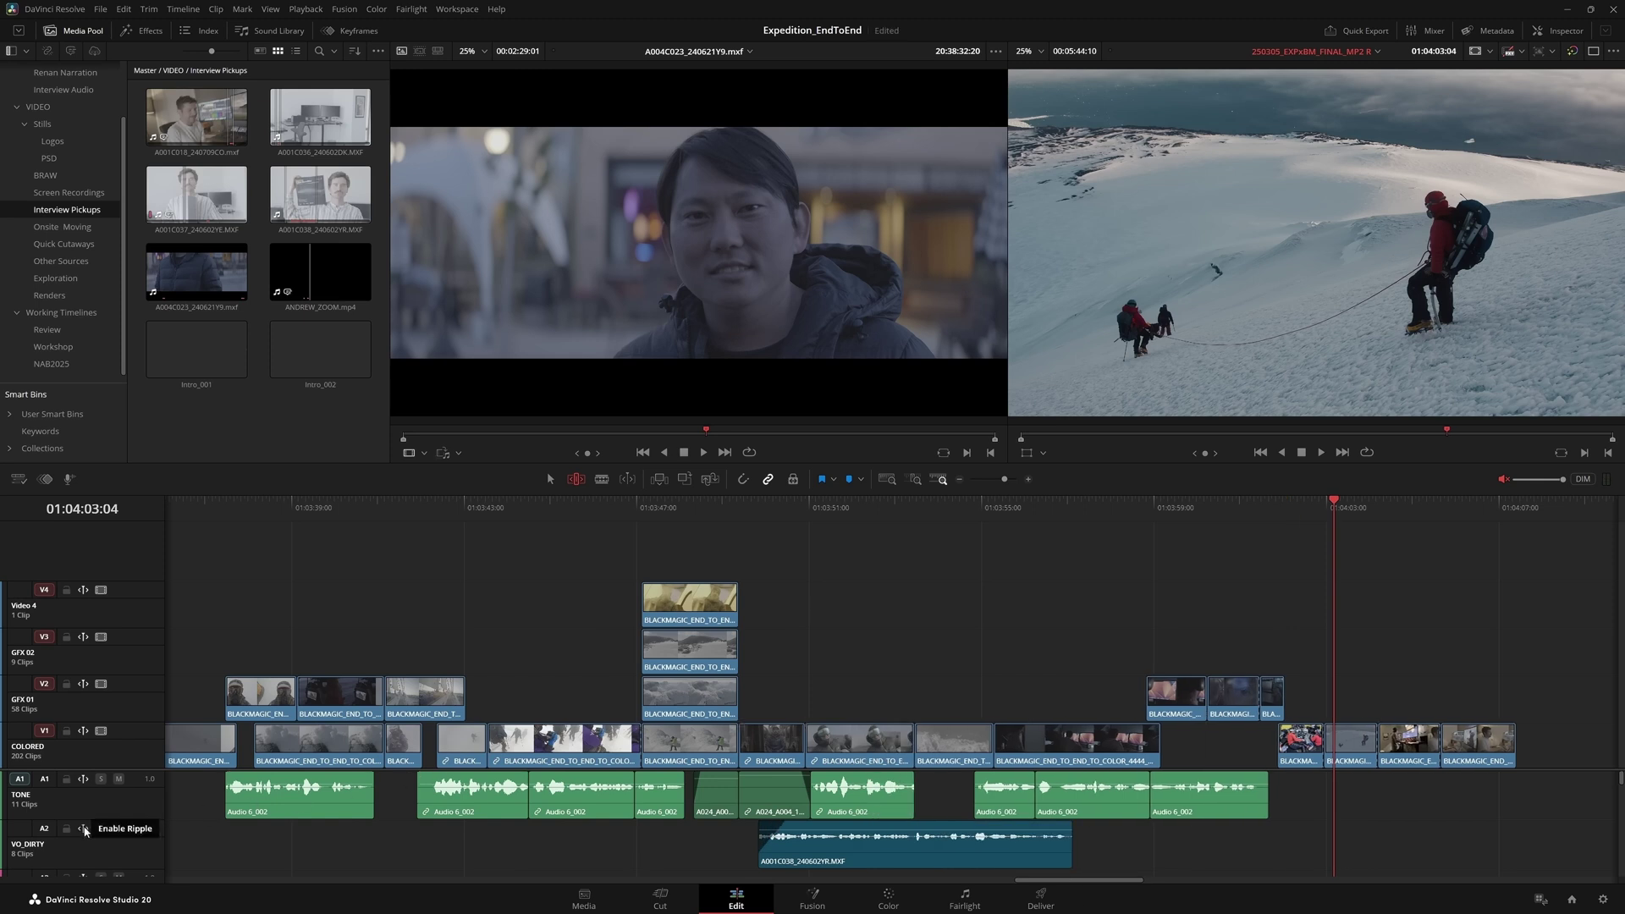
{"action": "left_click_drag", "start_coordinate": [911, 745], "coordinate": [838, 750]}
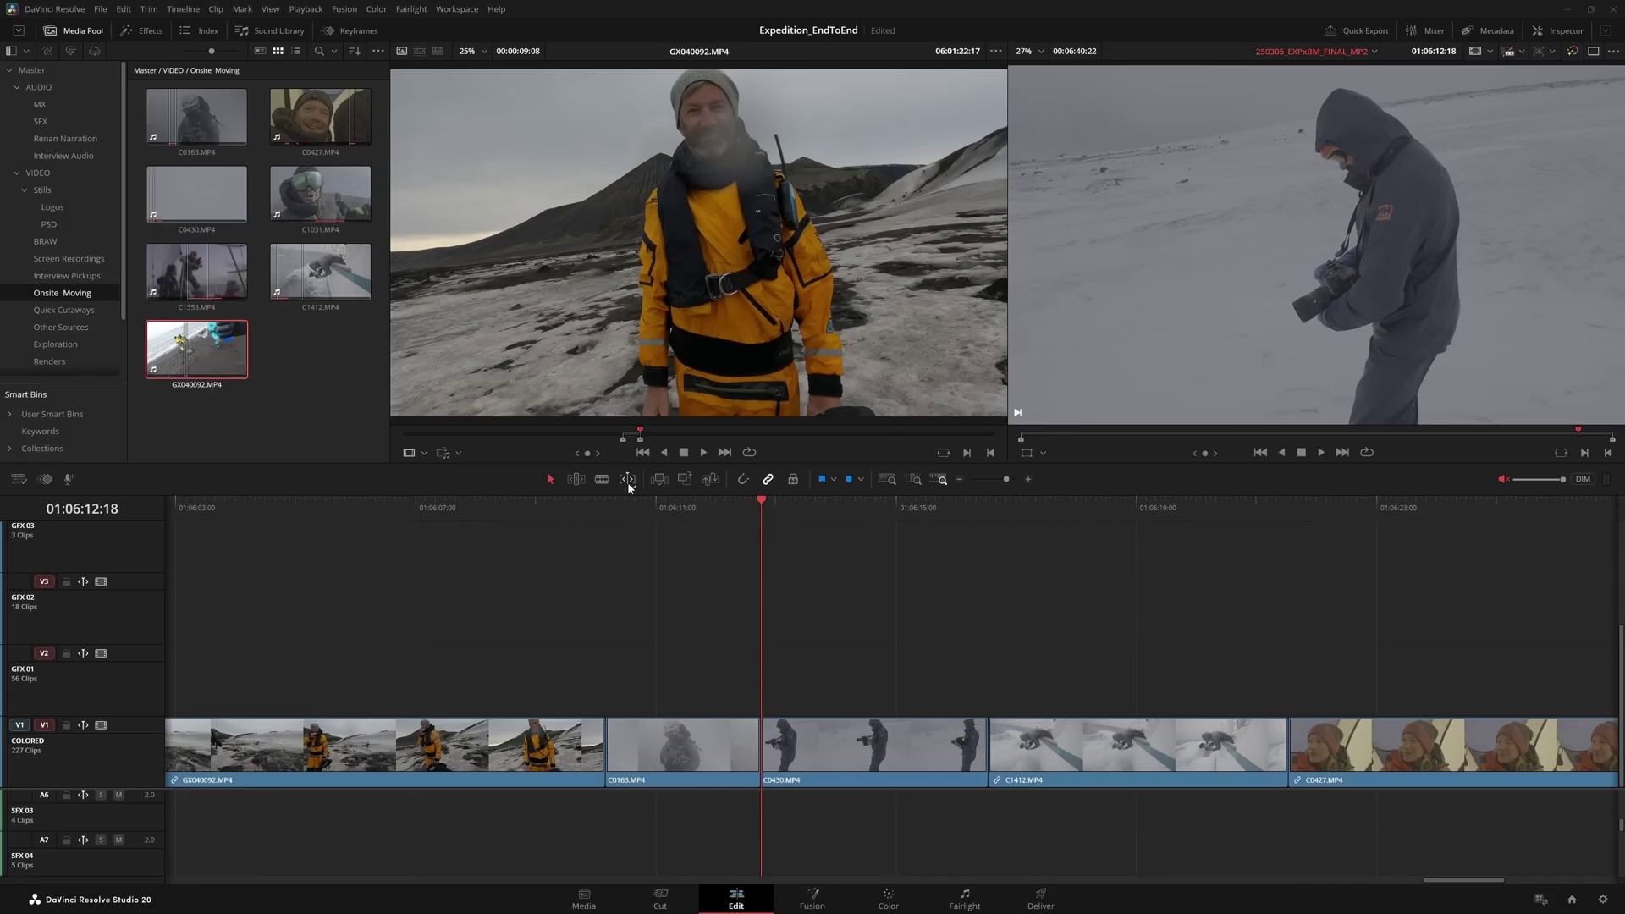
Use the Trim Edit tool to roll the C0163/C0430 cut earlier, nudge it, then roll it three frames later
{"action": "left_click", "coordinate": [627, 479]}
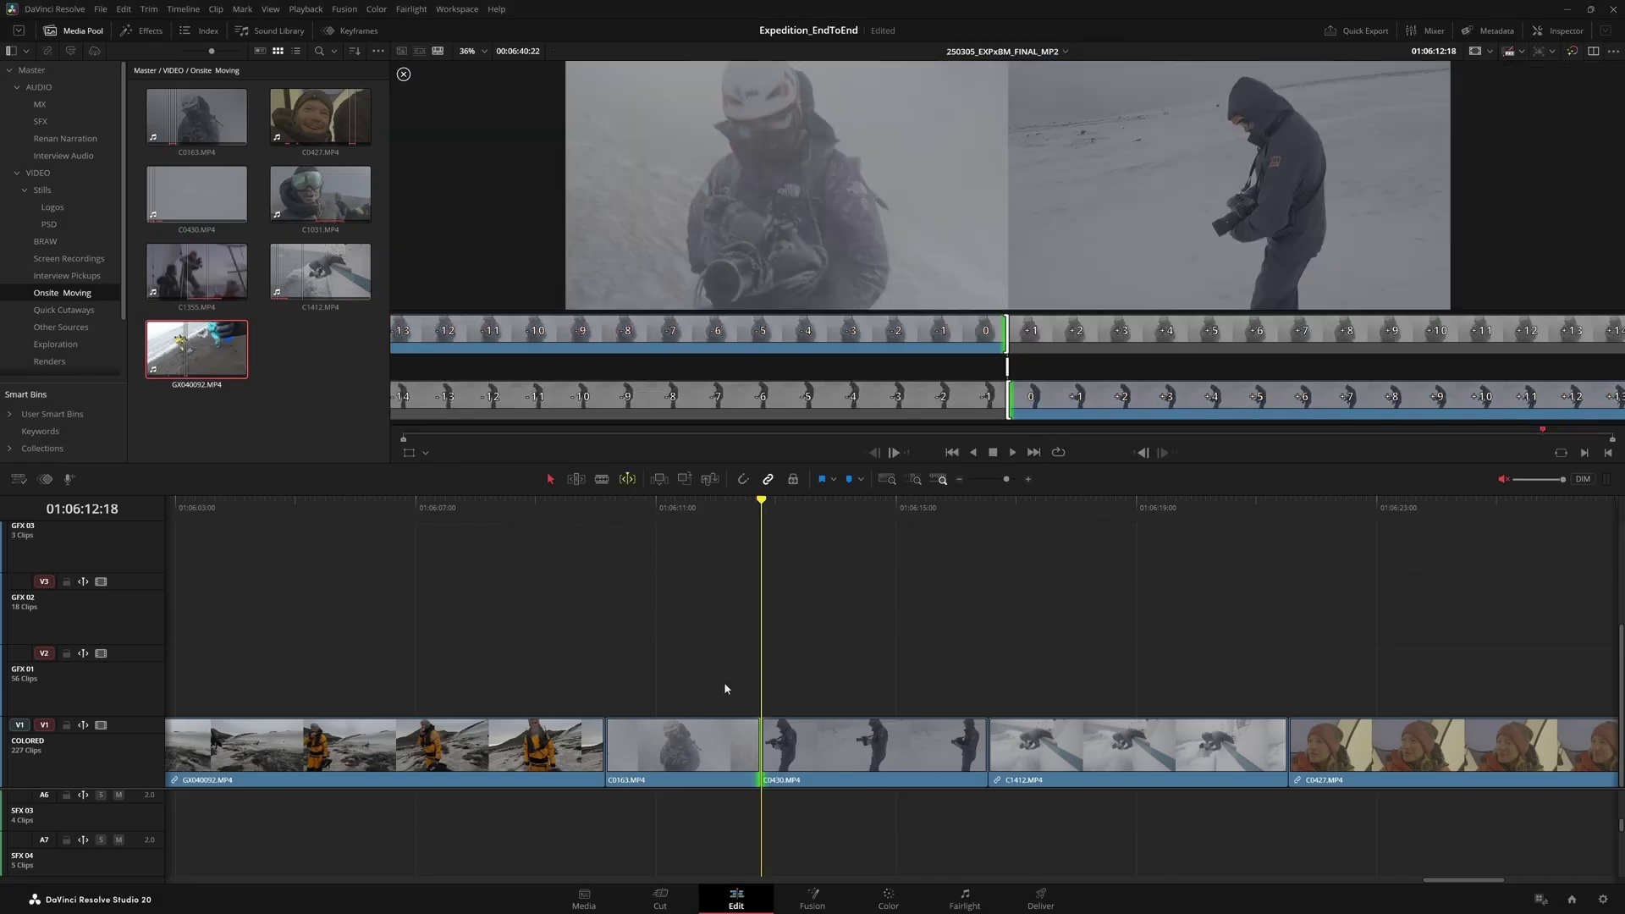
{"action": "mouse_move", "coordinate": [759, 742]}
{"action": "left_mouse_down"}
{"action": "mouse_move", "coordinate": [737, 741]}
{"action": "mouse_move", "coordinate": [829, 739]}
{"action": "mouse_move", "coordinate": [778, 734]}
{"action": "left_mouse_up"}
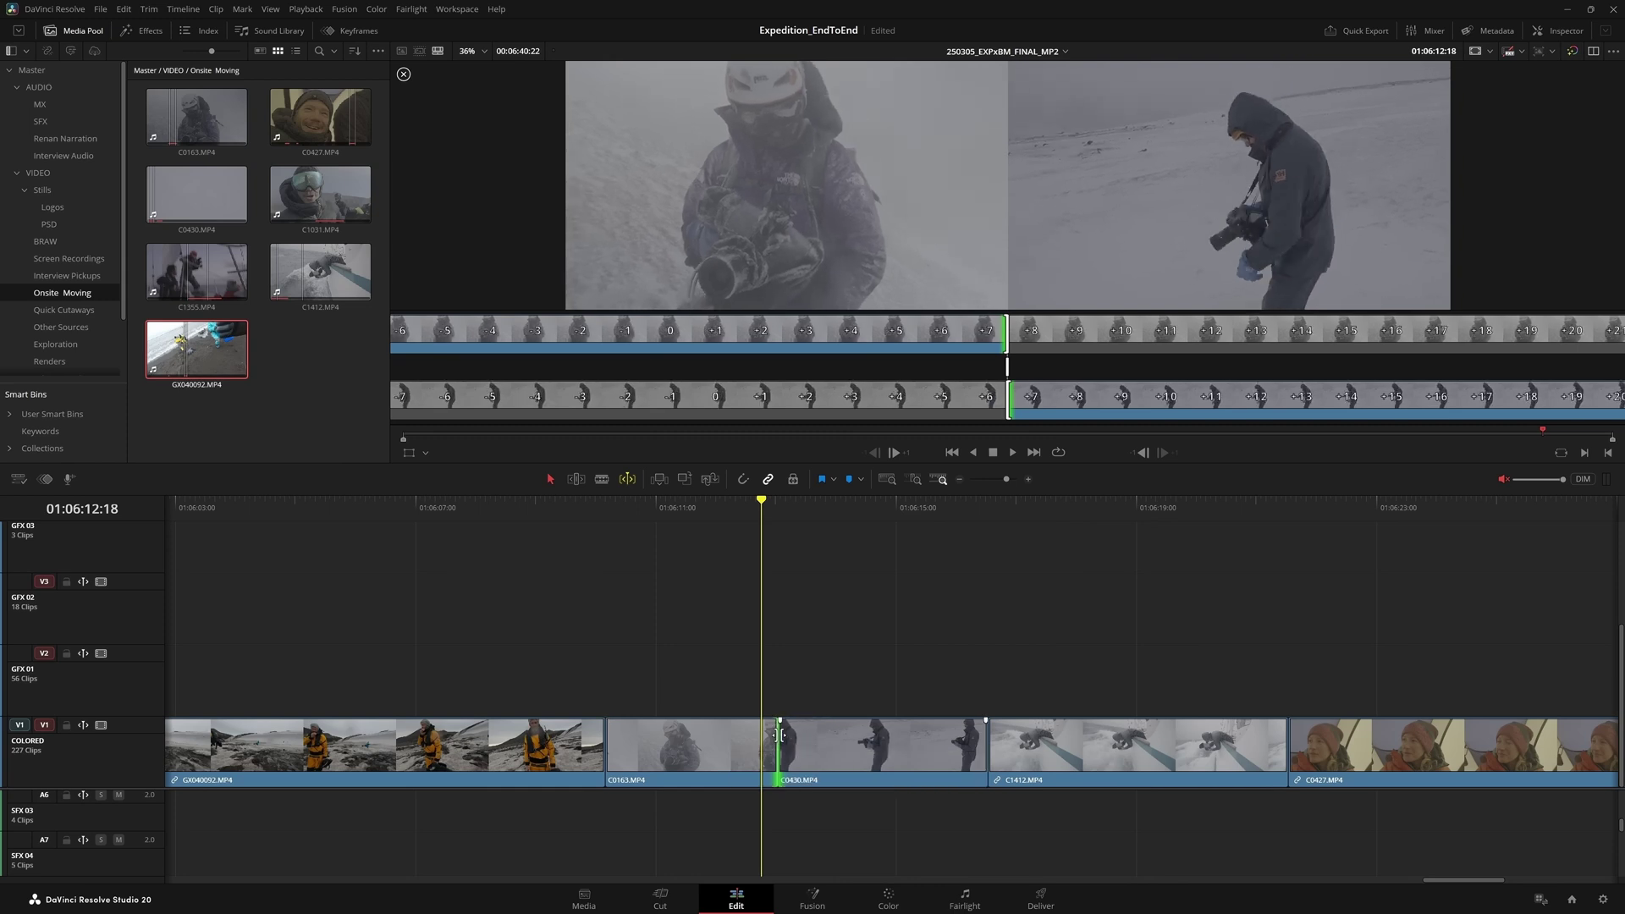
{"action": "key", "text": "comma"}
{"action": "key", "text": "comma"}
{"action": "key", "text": "comma"}
{"action": "key", "text": "comma"}
{"action": "key", "text": "comma"}
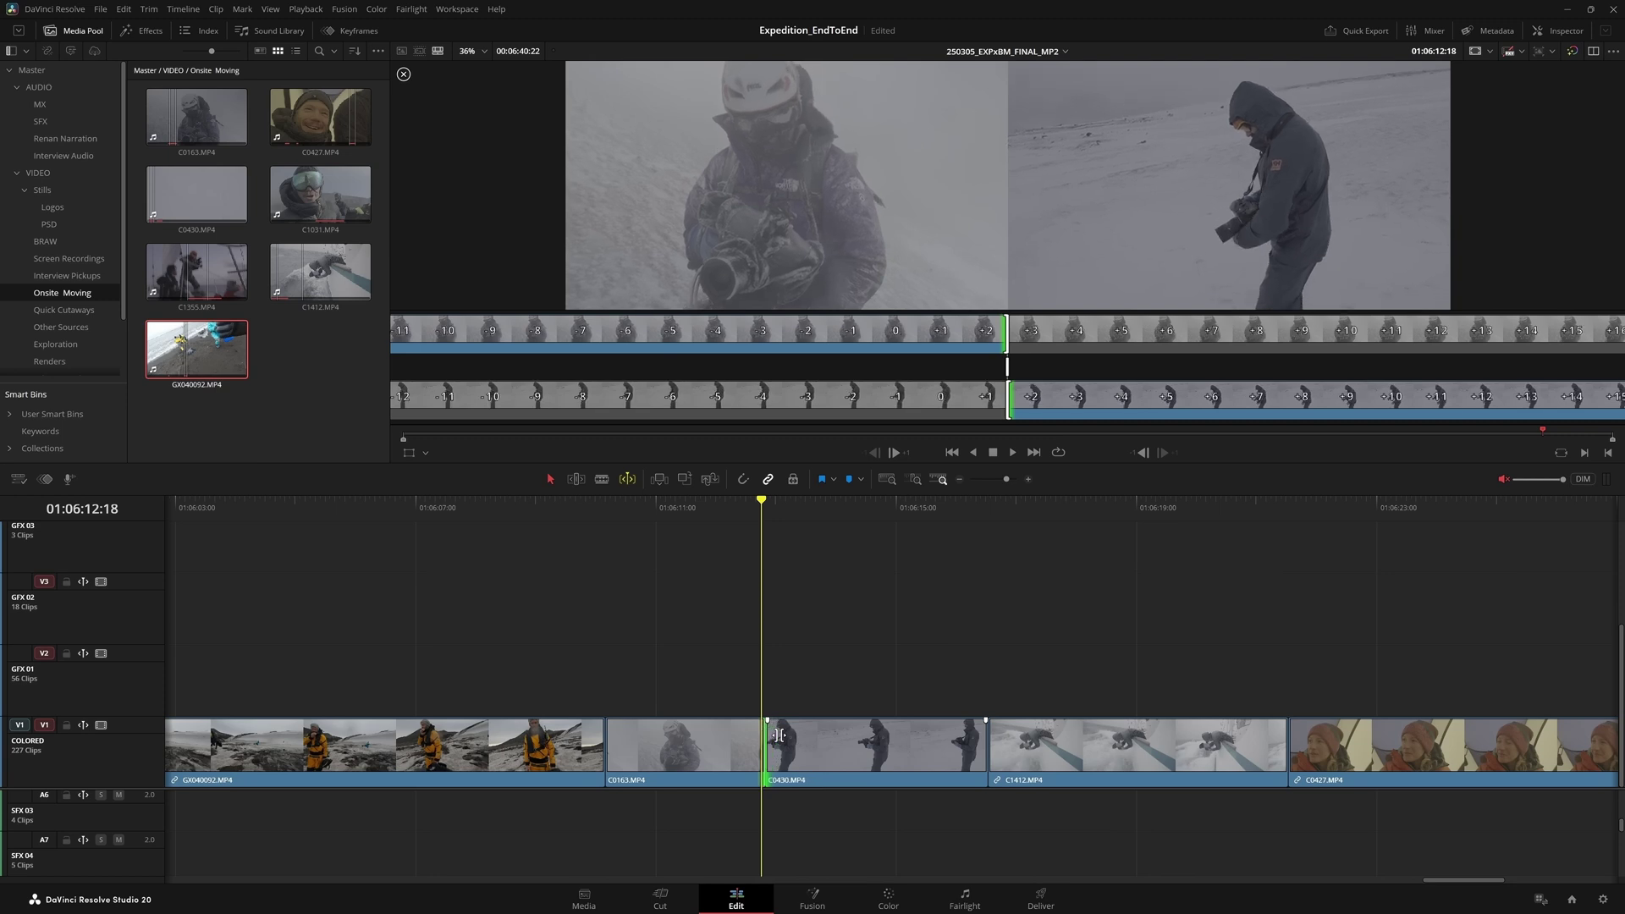
{"action": "key", "text": "comma"}
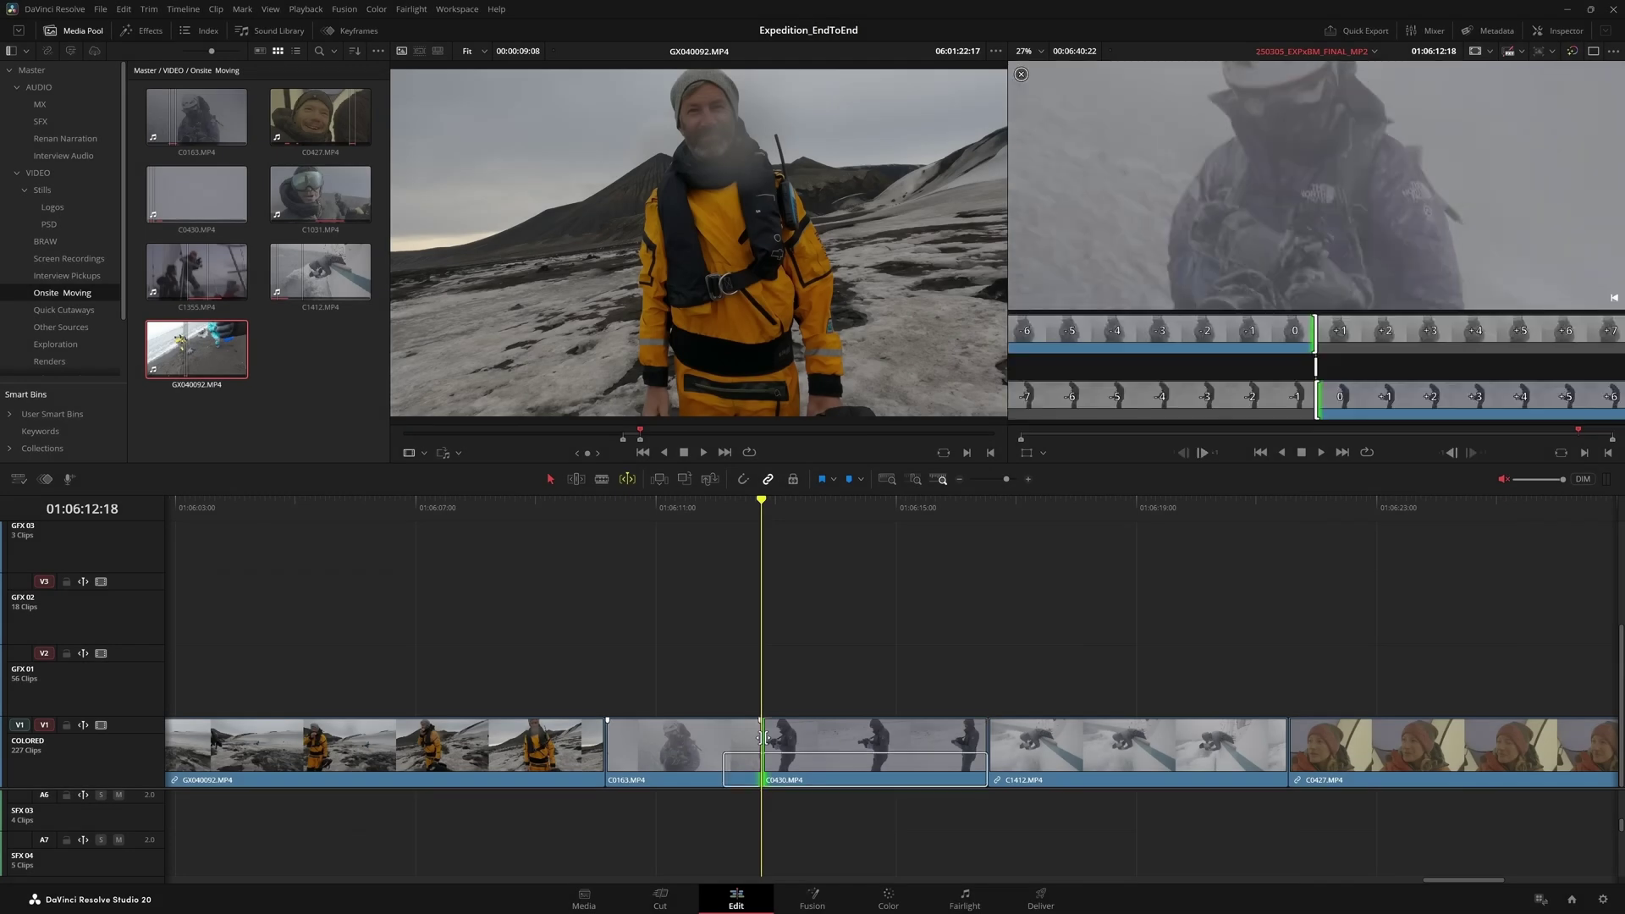
{"action": "left_click_drag", "start_coordinate": [762, 737], "coordinate": [763, 733]}
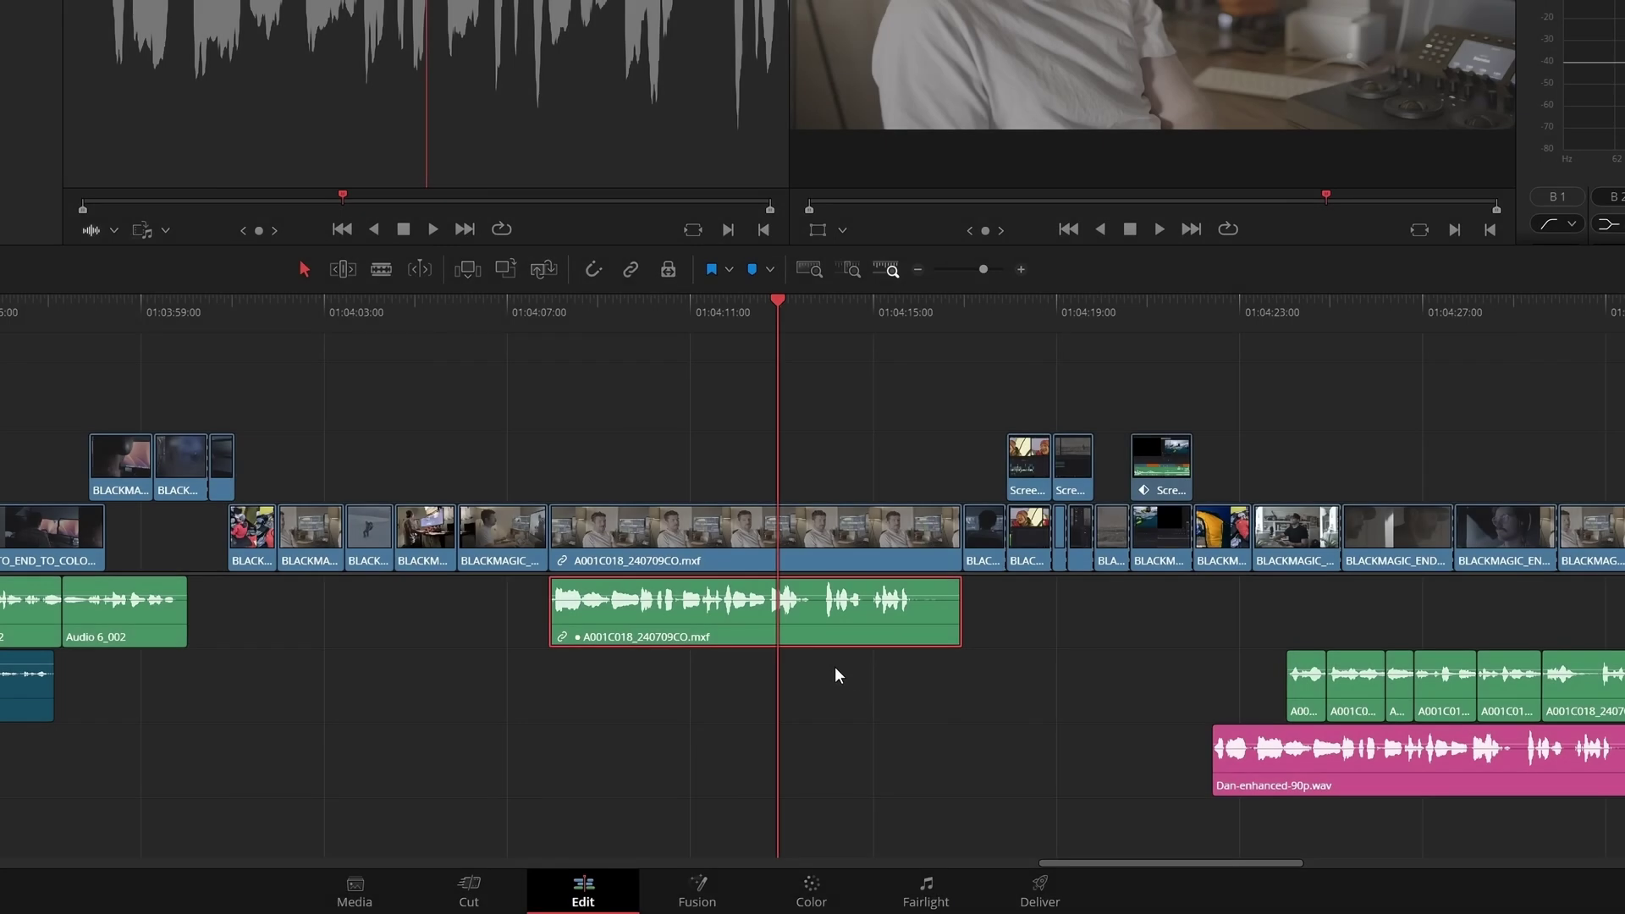
Reveal the selected audio clip in the media pool and unlink its synced audio from the video
{"action": "right_click", "coordinate": [814, 613]}
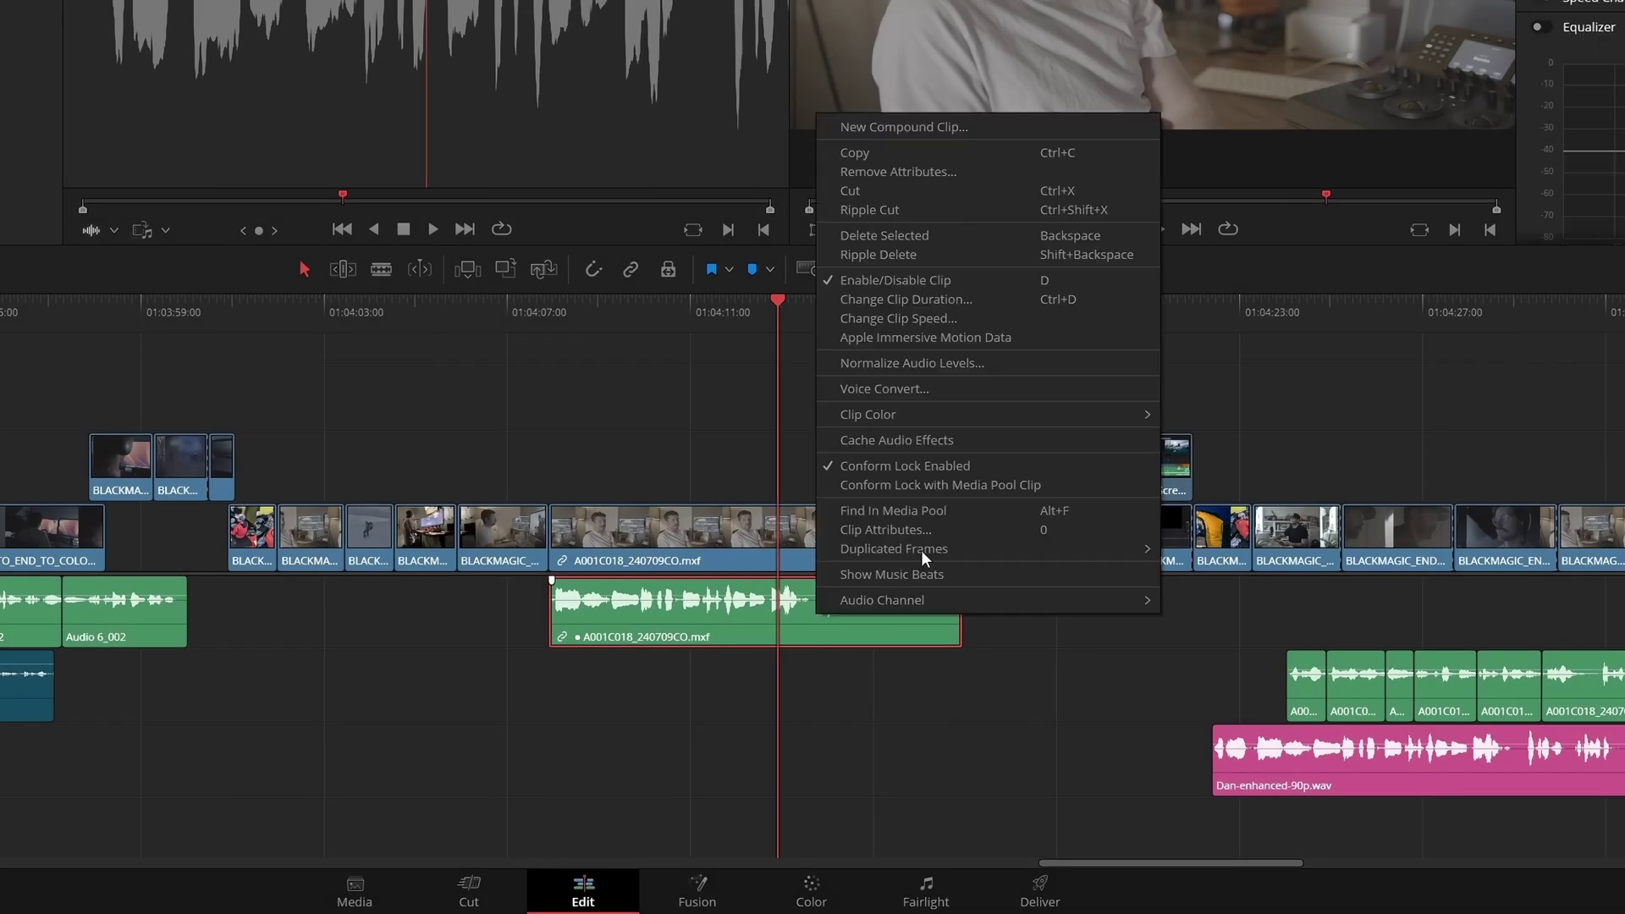
{"action": "left_click", "coordinate": [971, 510]}
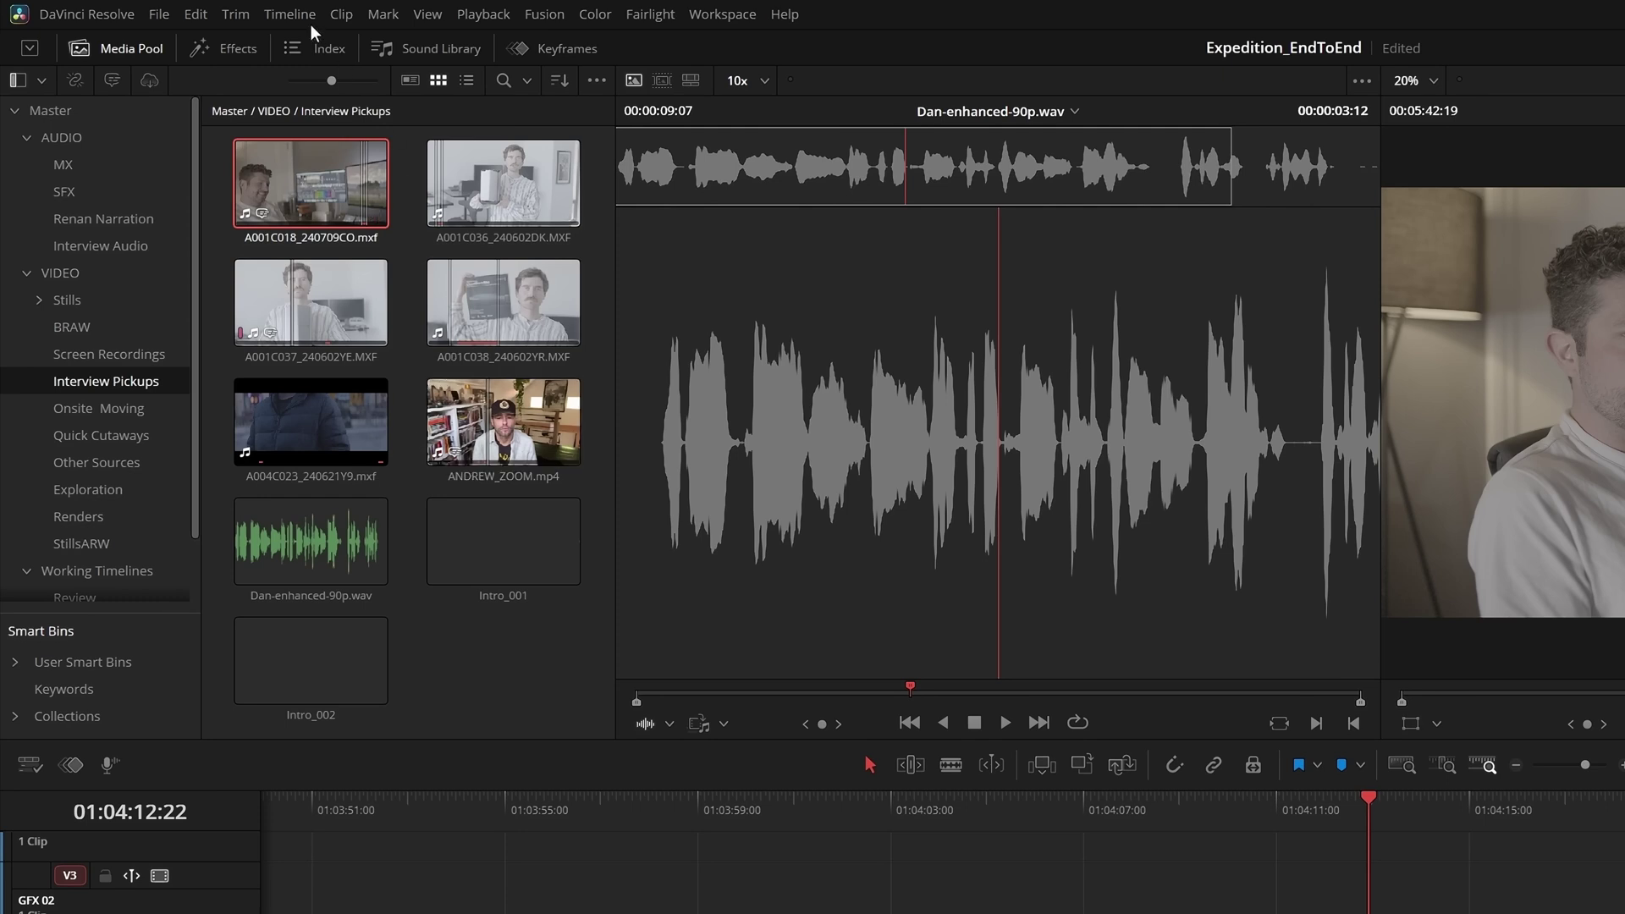
{"action": "left_click", "coordinate": [197, 13]}
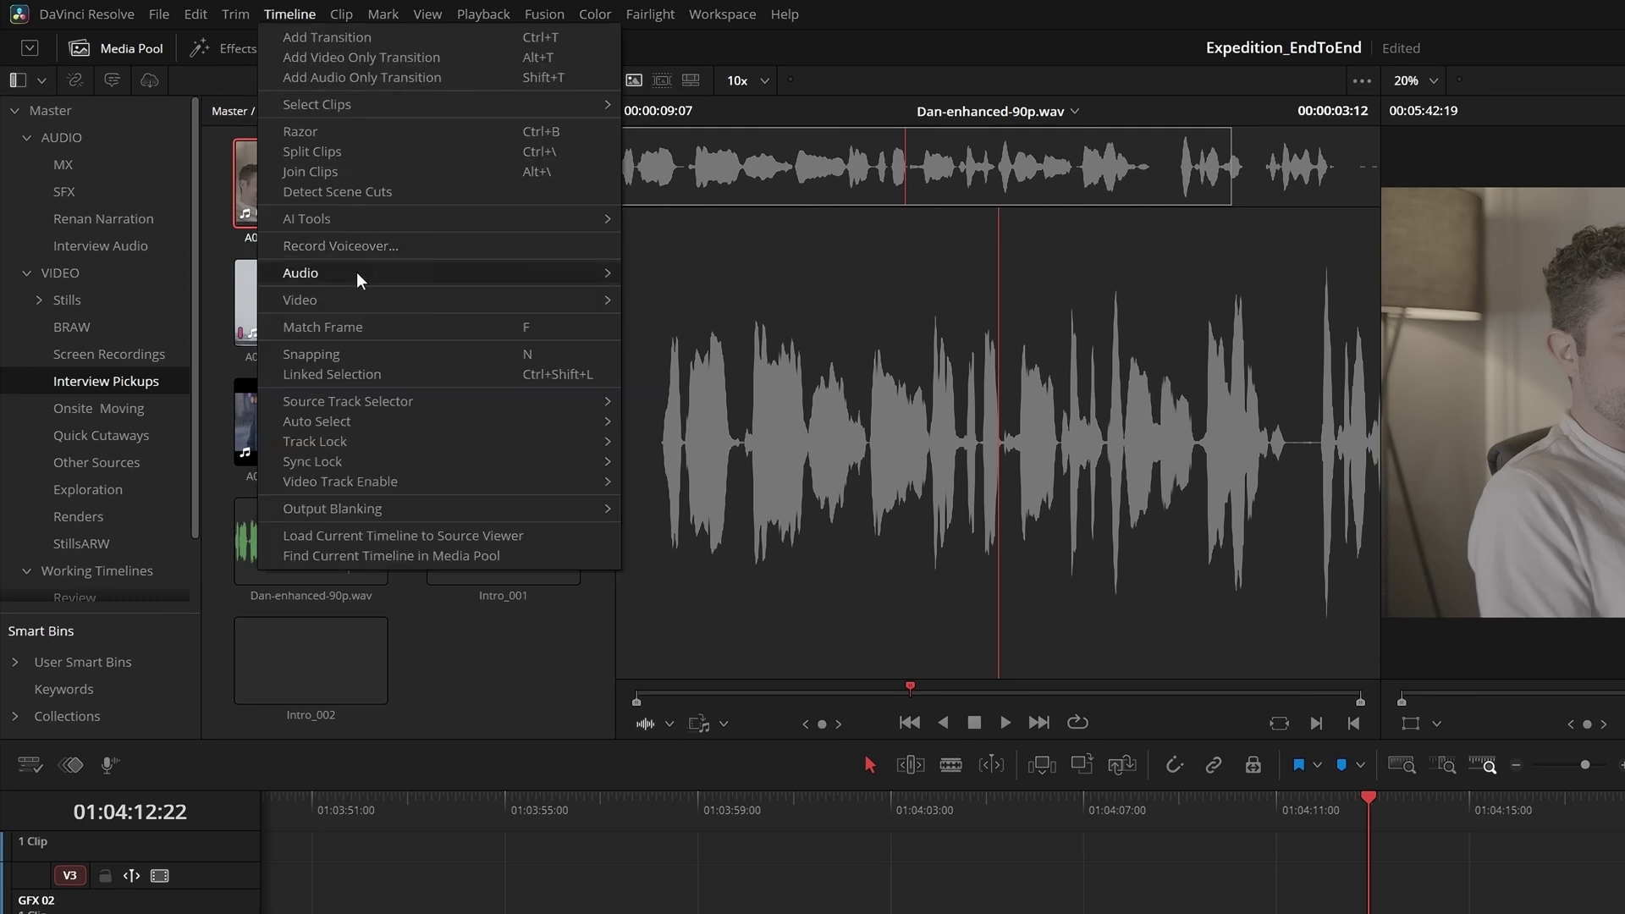
{"action": "mouse_move", "coordinate": [361, 280]}
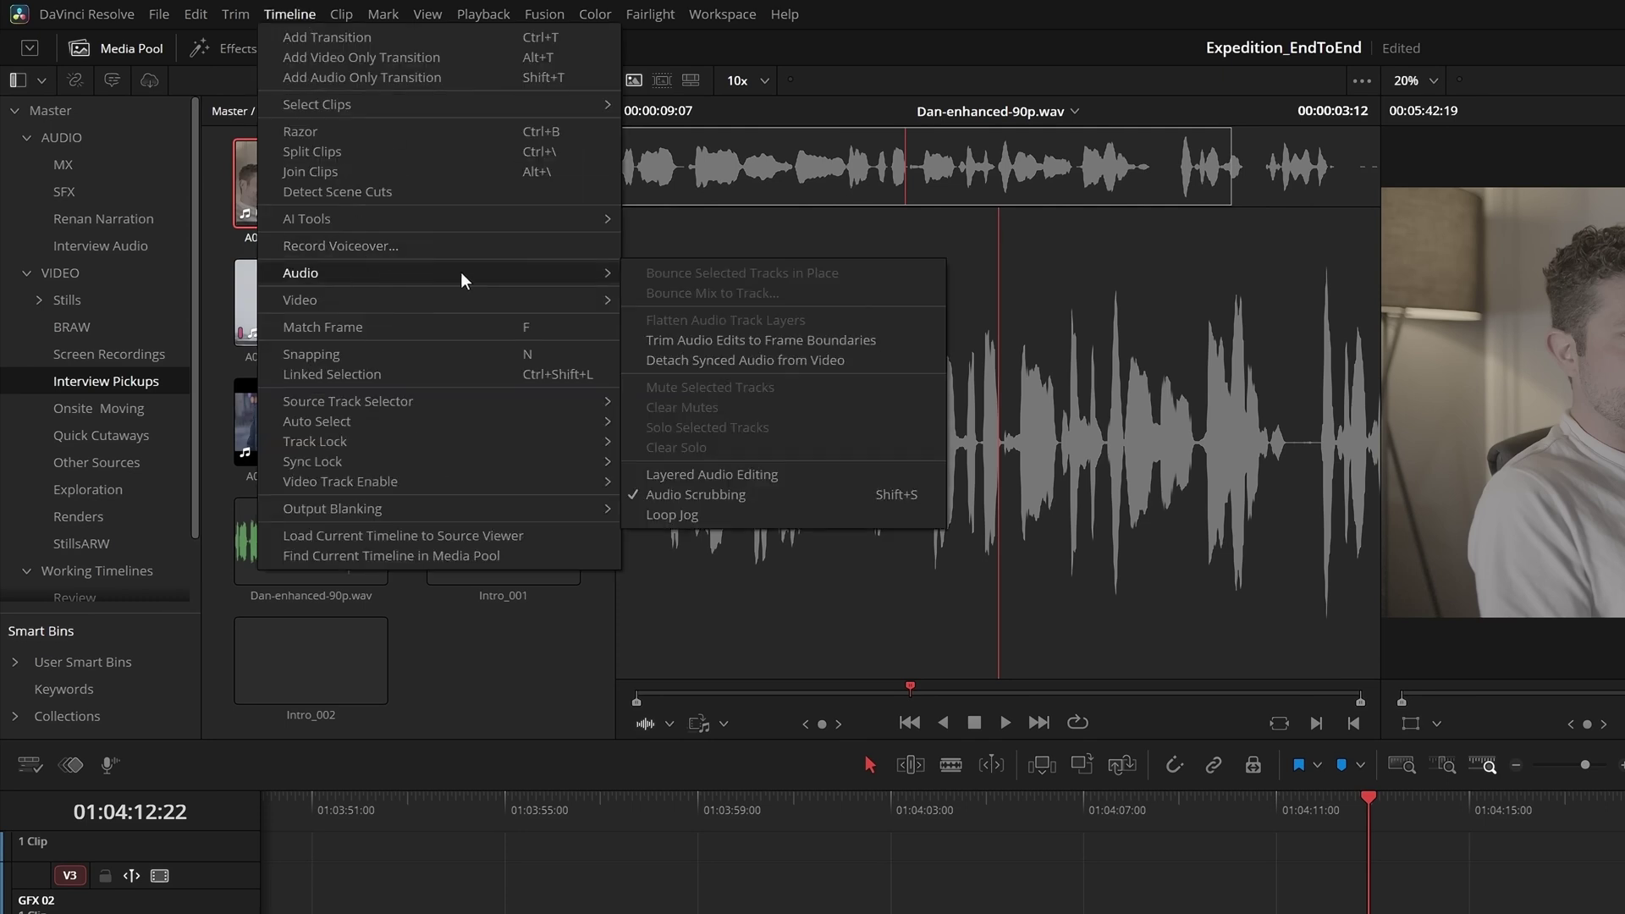
{"action": "left_click", "coordinate": [868, 370]}
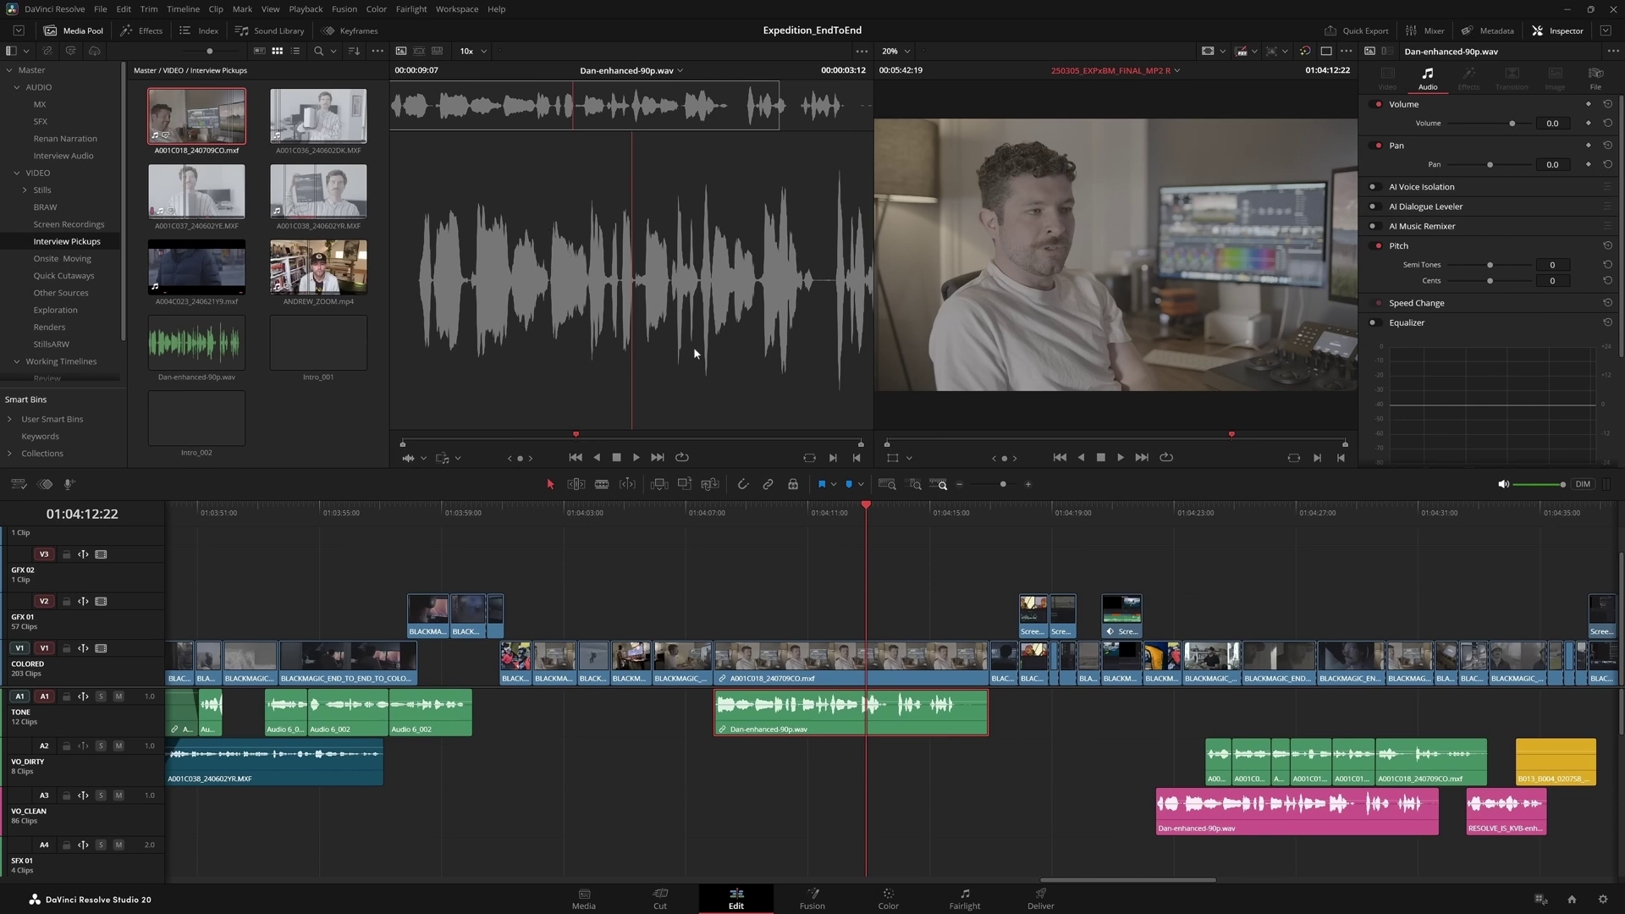
Reveal Dan-enhanced-90p.wav in the media pool and trim the head of the linked interview clip
{"action": "right_click", "coordinate": [883, 720]}
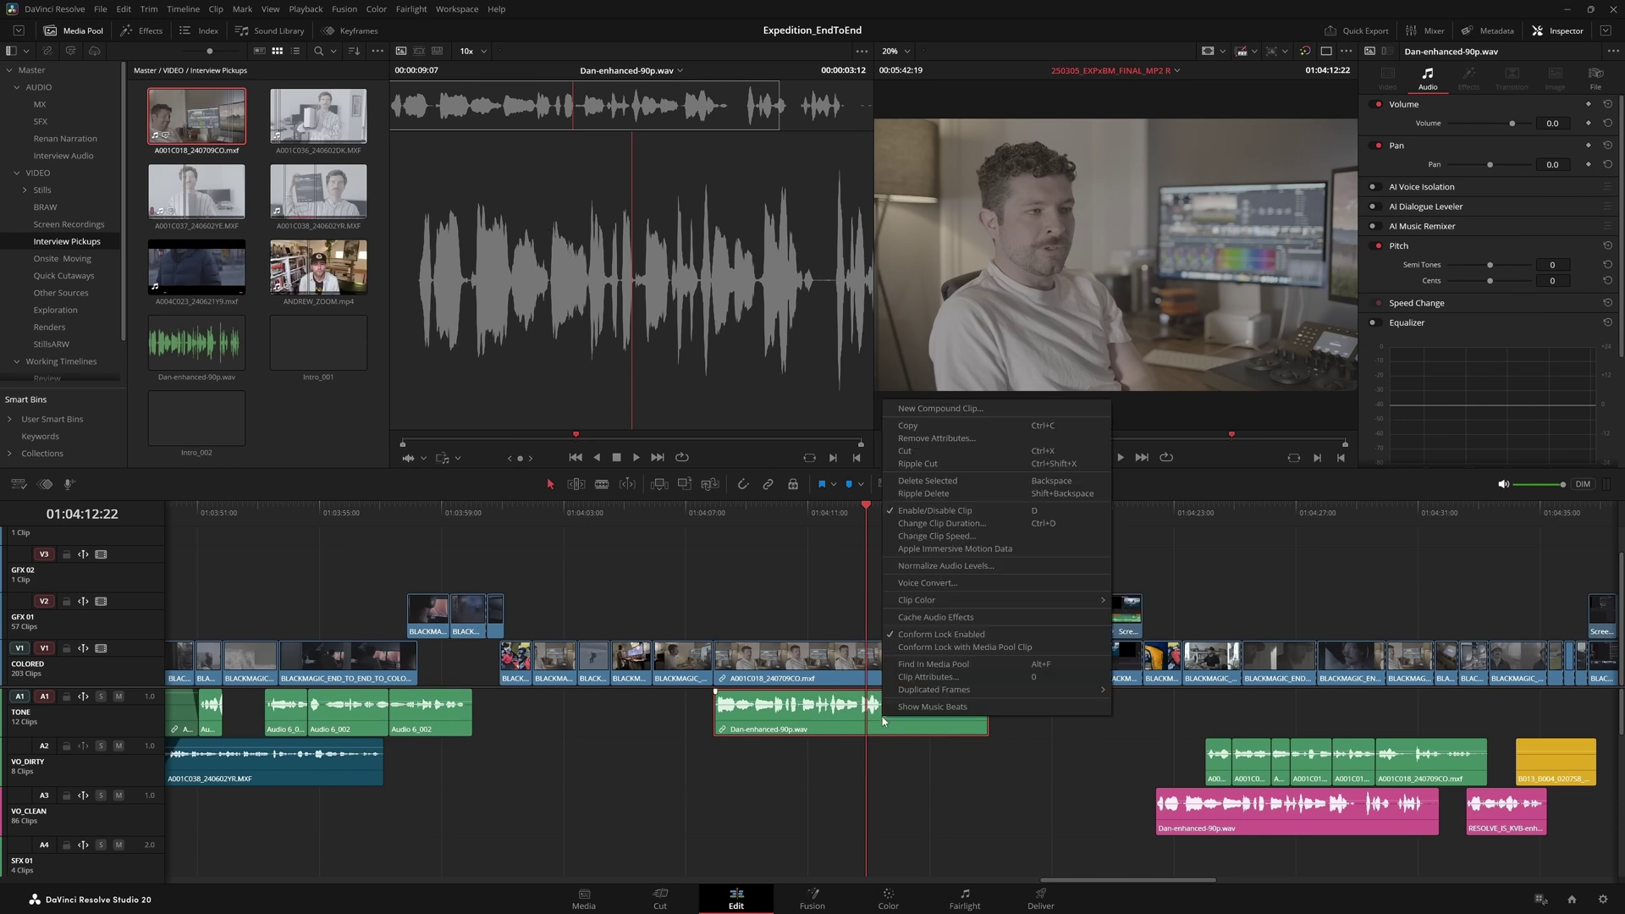
{"action": "left_click", "coordinate": [976, 660]}
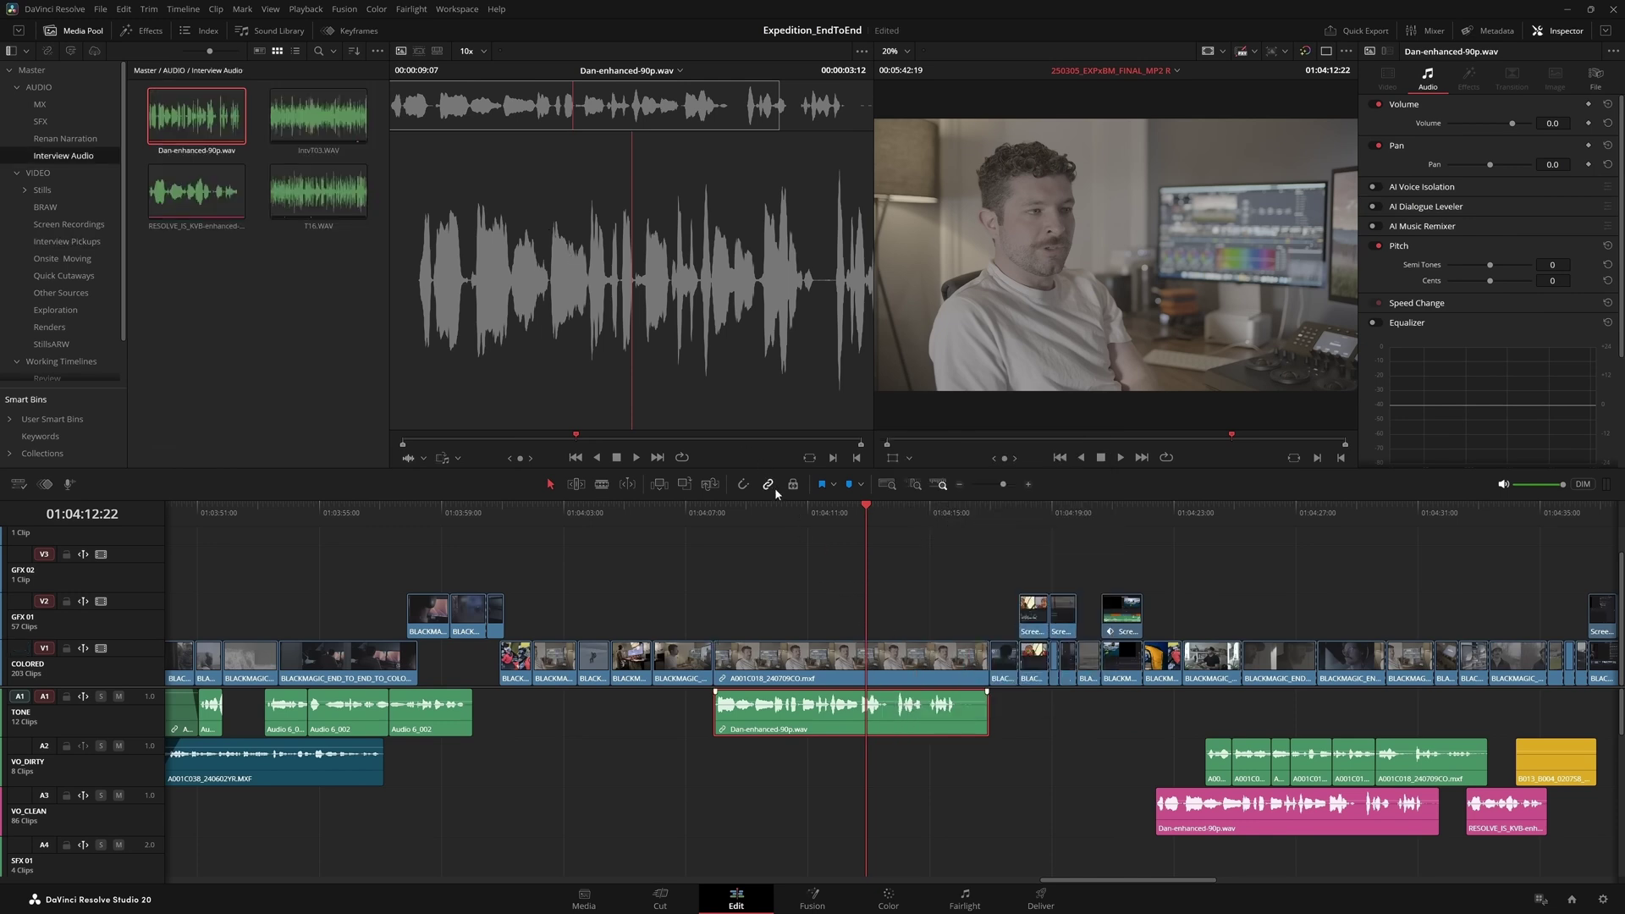
{"action": "mouse_move", "coordinate": [721, 659]}
{"action": "left_mouse_down"}
{"action": "mouse_move", "coordinate": [790, 659]}
{"action": "mouse_move", "coordinate": [740, 659]}
{"action": "left_mouse_up"}
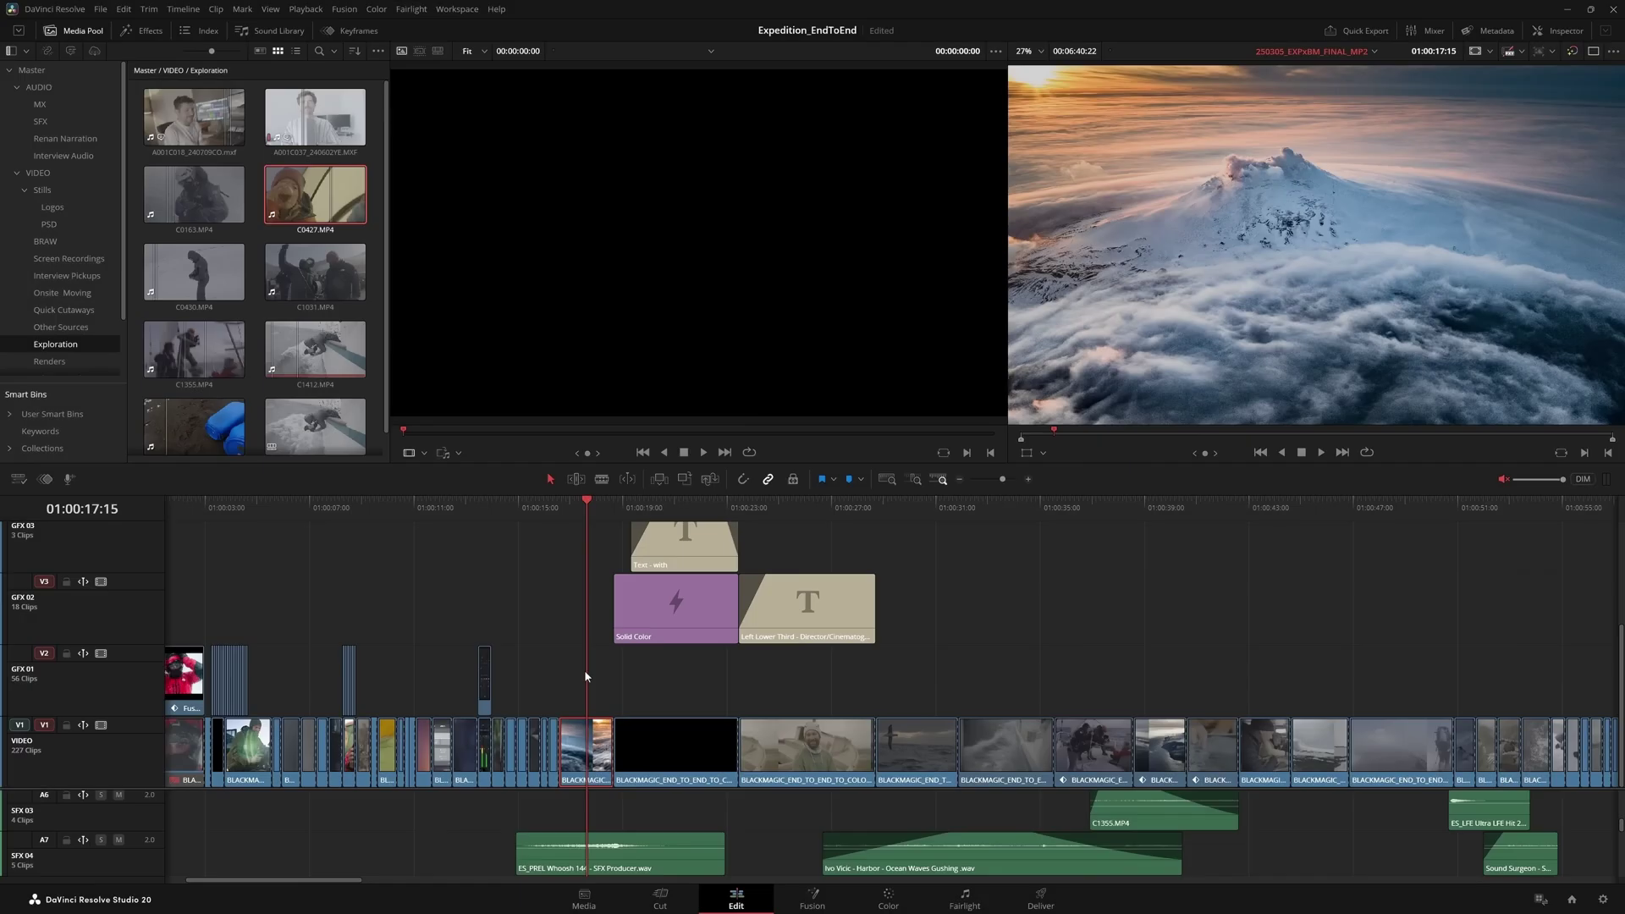
Jump the playhead to the albatross and climber shots, then load and scrub C0427.MP4 in the source viewer
{"action": "left_click", "coordinate": [911, 676]}
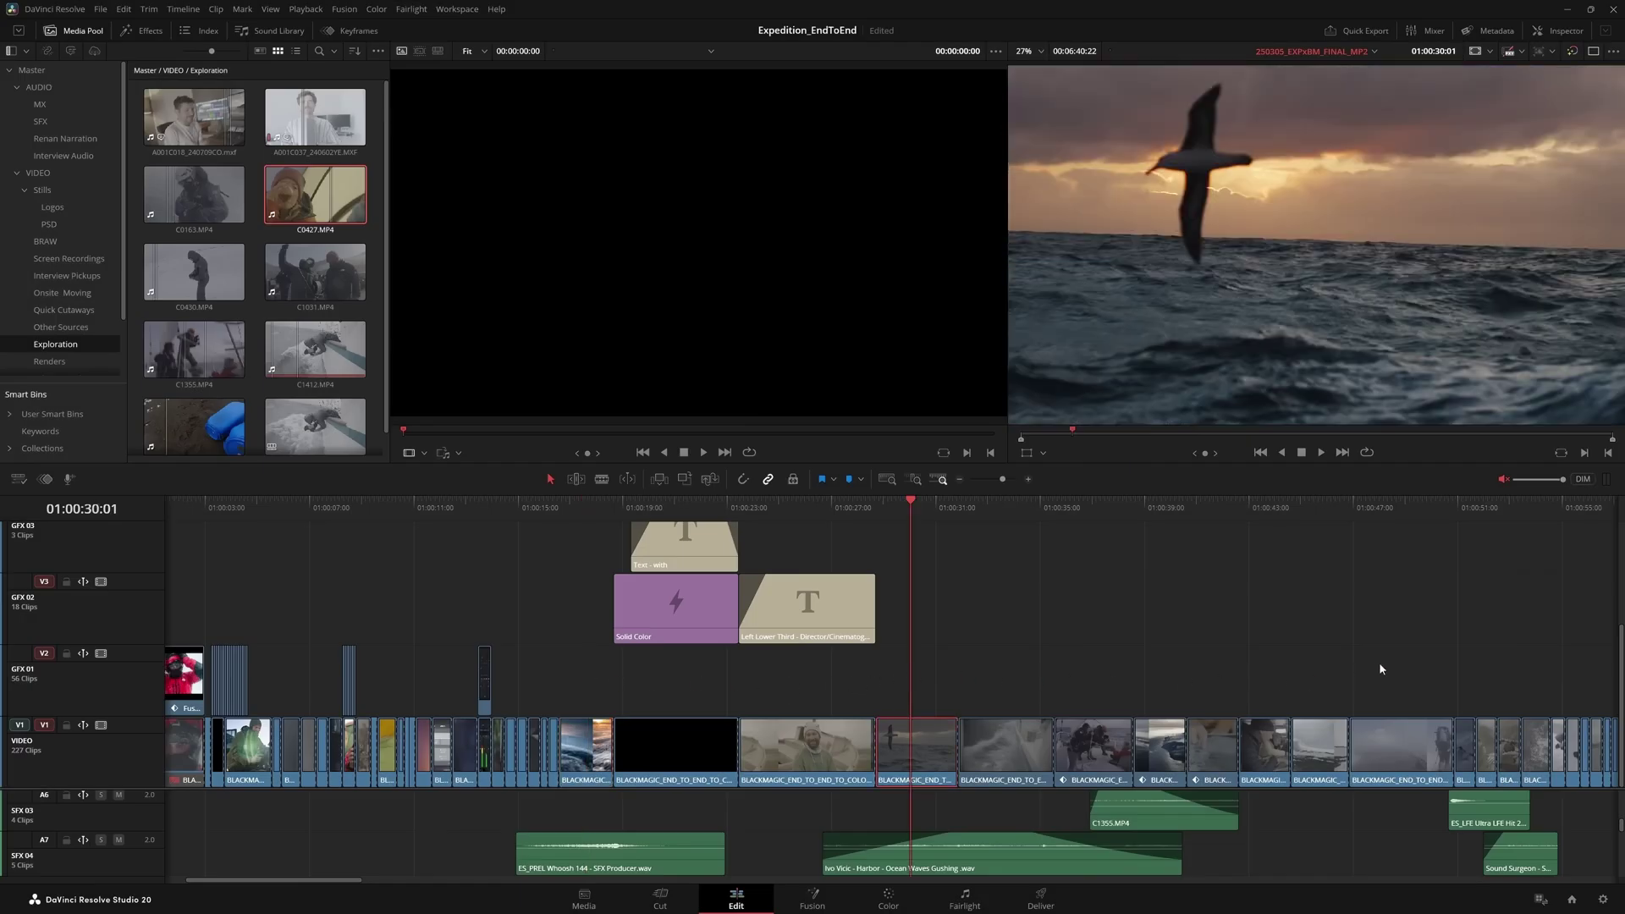
{"action": "left_click", "coordinate": [1381, 668]}
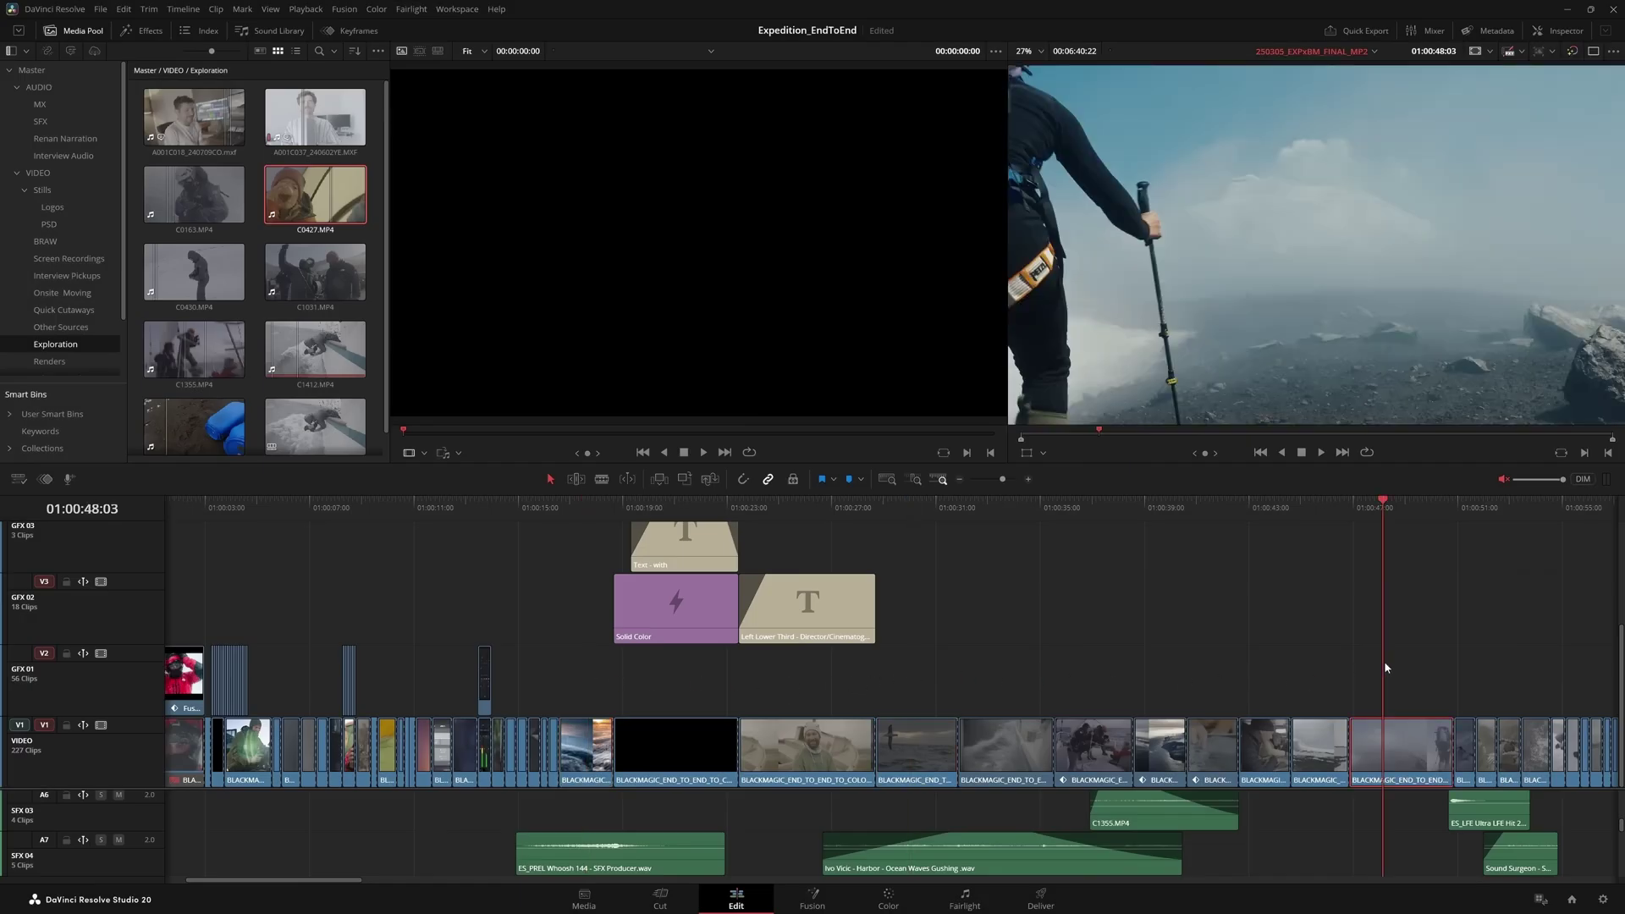
{"action": "double_click", "coordinate": [327, 198]}
{"action": "left_click_drag", "start_coordinate": [526, 275], "coordinate": [897, 292]}
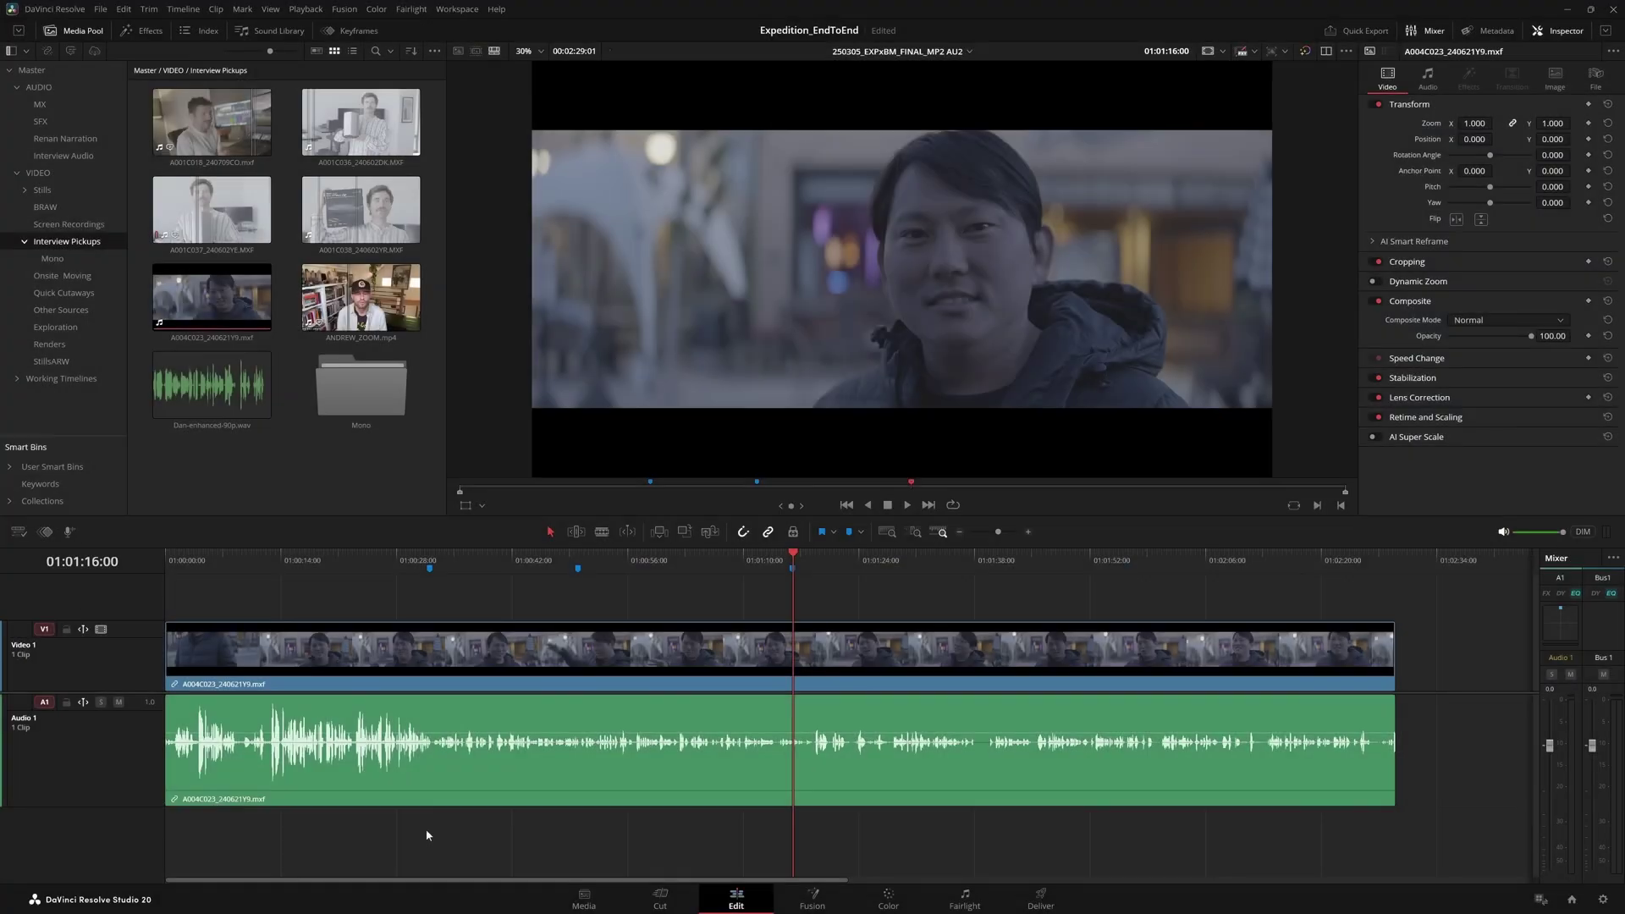
Ripple-delete silences of 16 frames or longer from the linked interview clip
{"action": "left_click", "coordinate": [418, 786]}
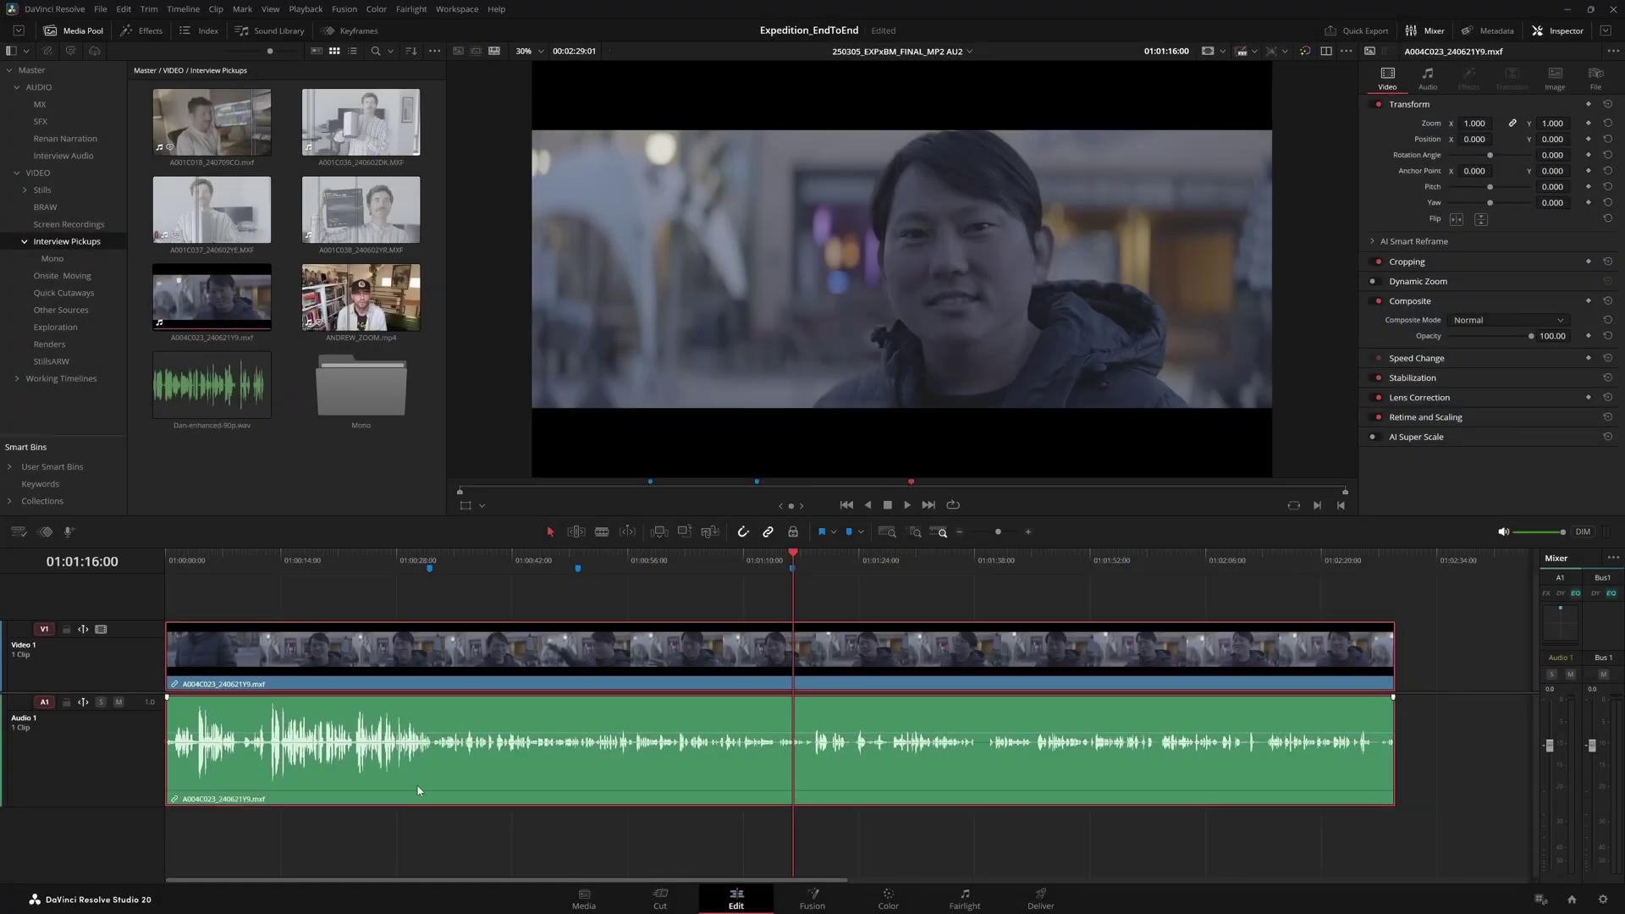
{"action": "left_click", "coordinate": [215, 9]}
{"action": "mouse_move", "coordinate": [287, 227]}
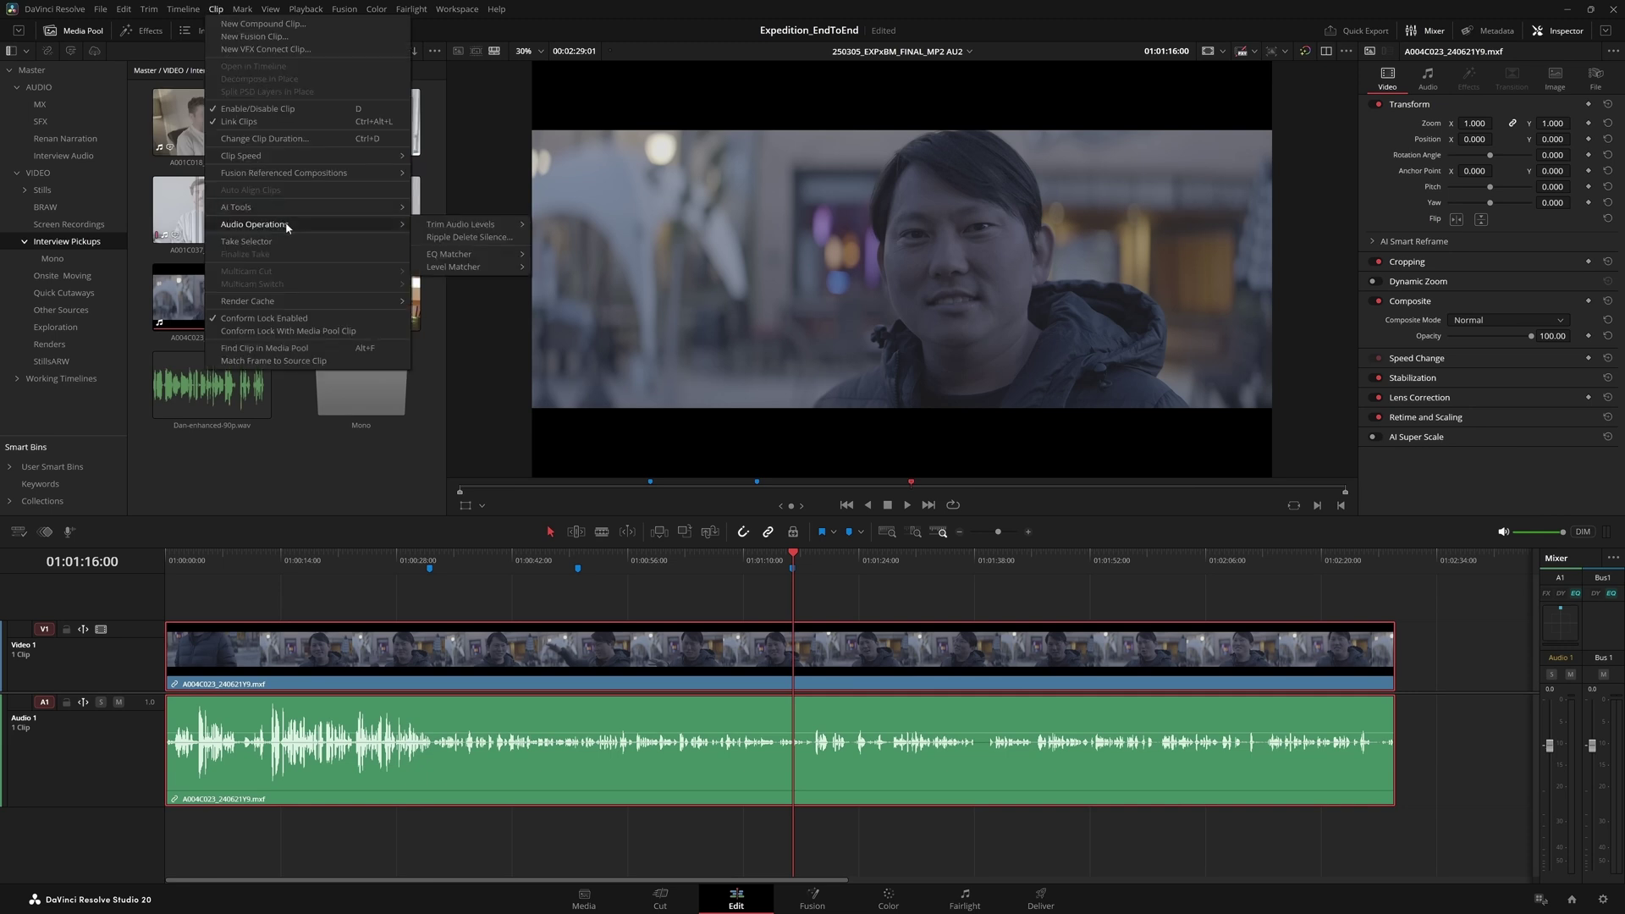
{"action": "left_click", "coordinate": [468, 236]}
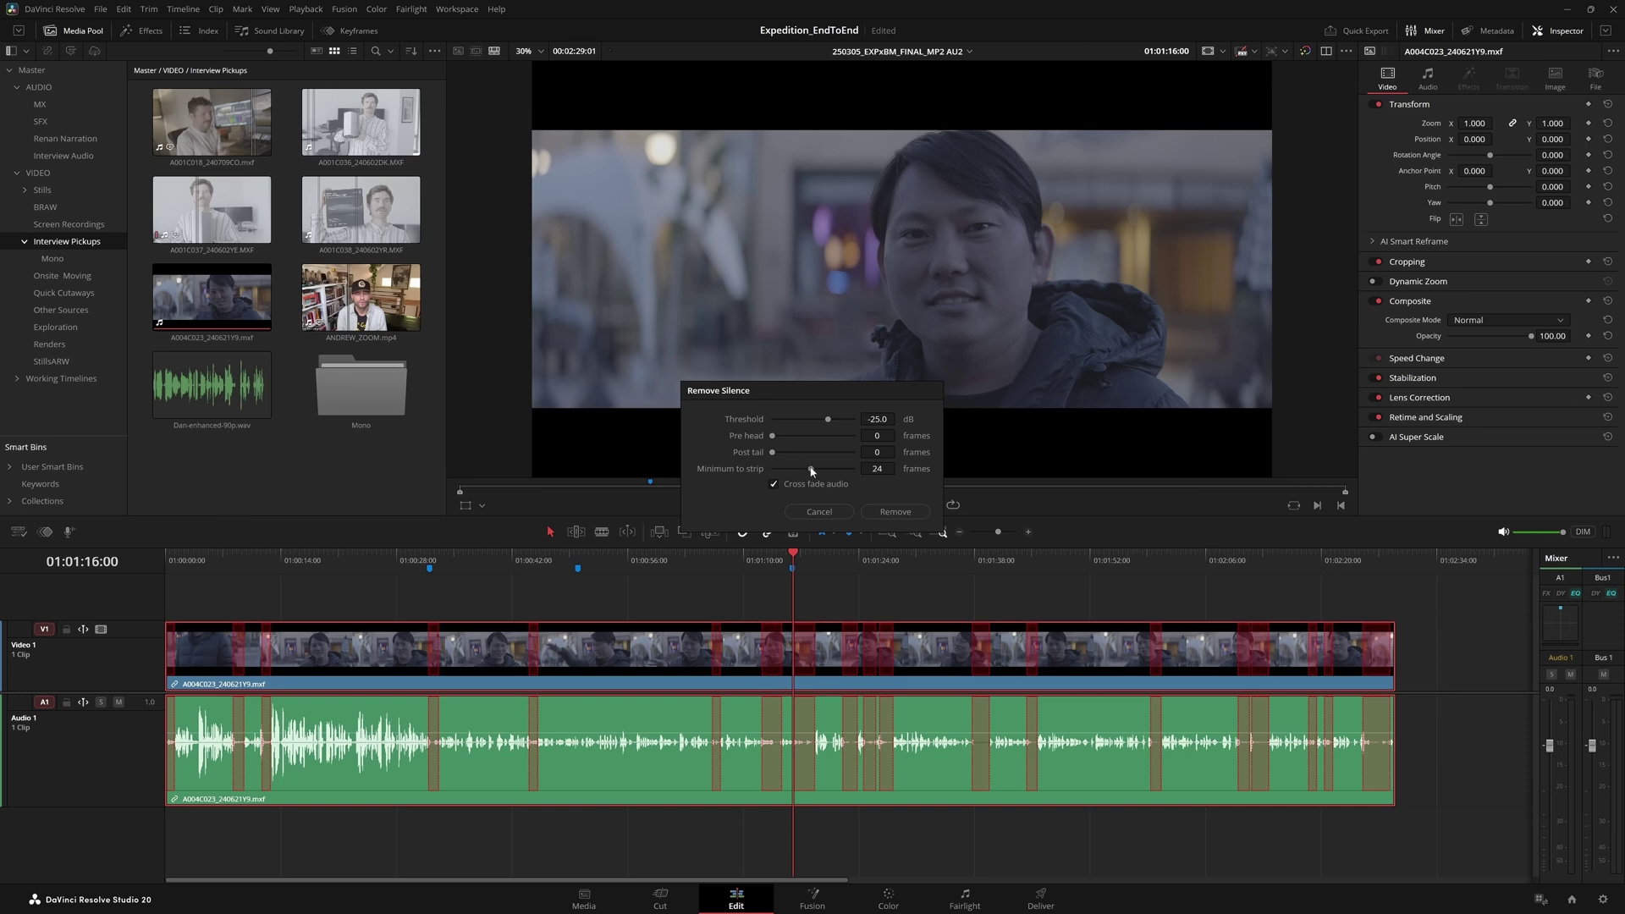
{"action": "left_click_drag", "start_coordinate": [810, 468], "coordinate": [799, 471]}
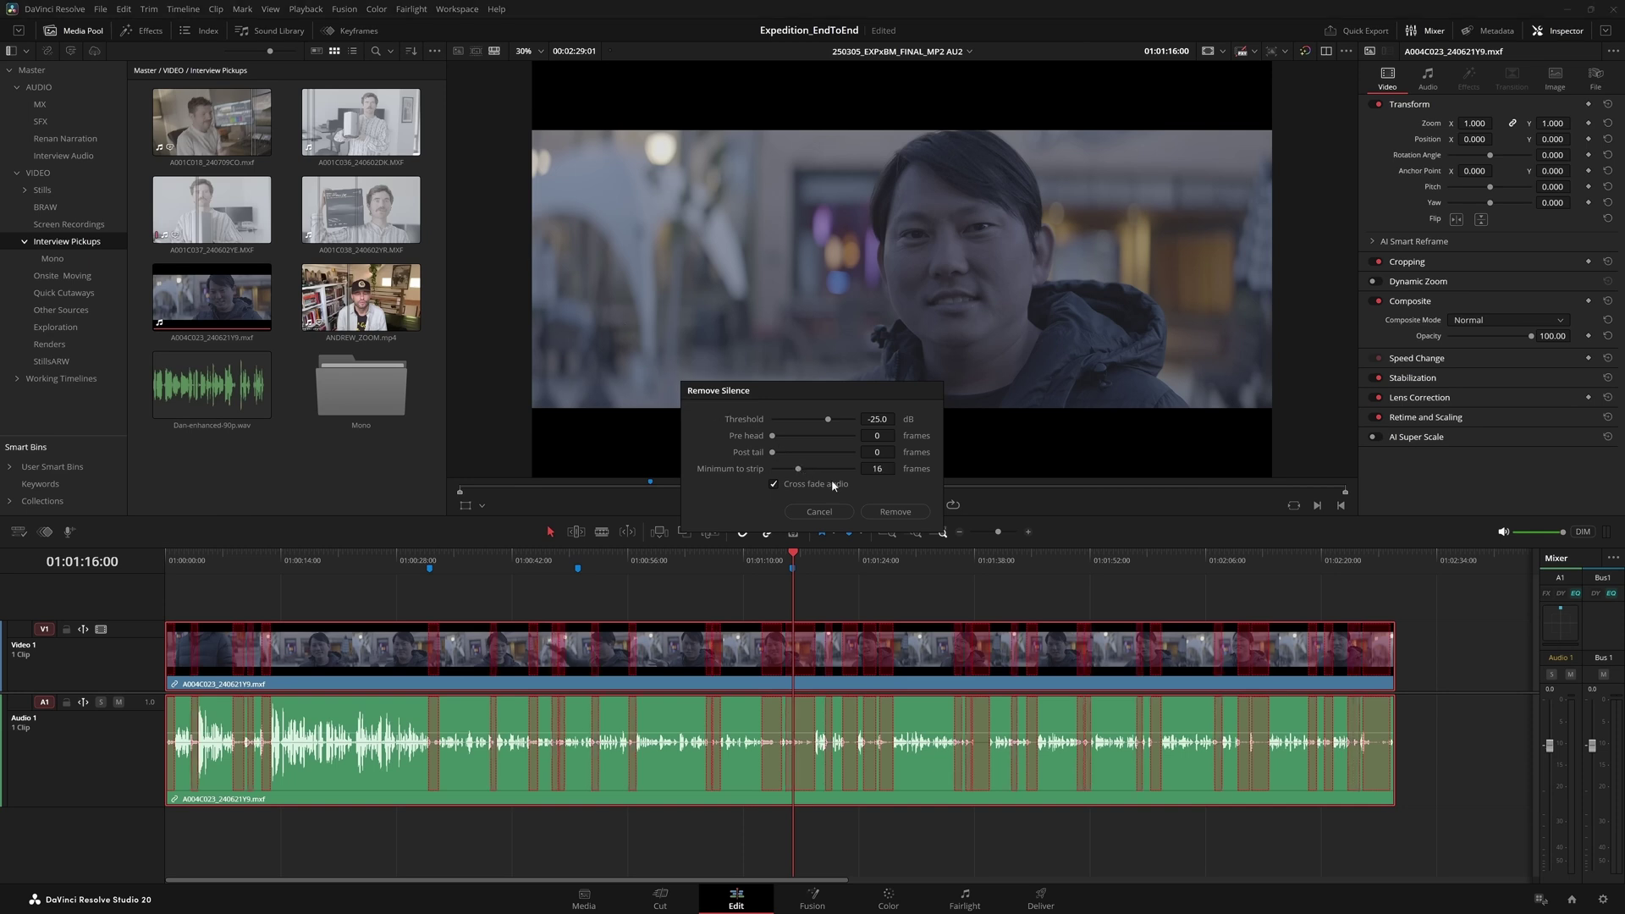
{"action": "left_click", "coordinate": [915, 513]}
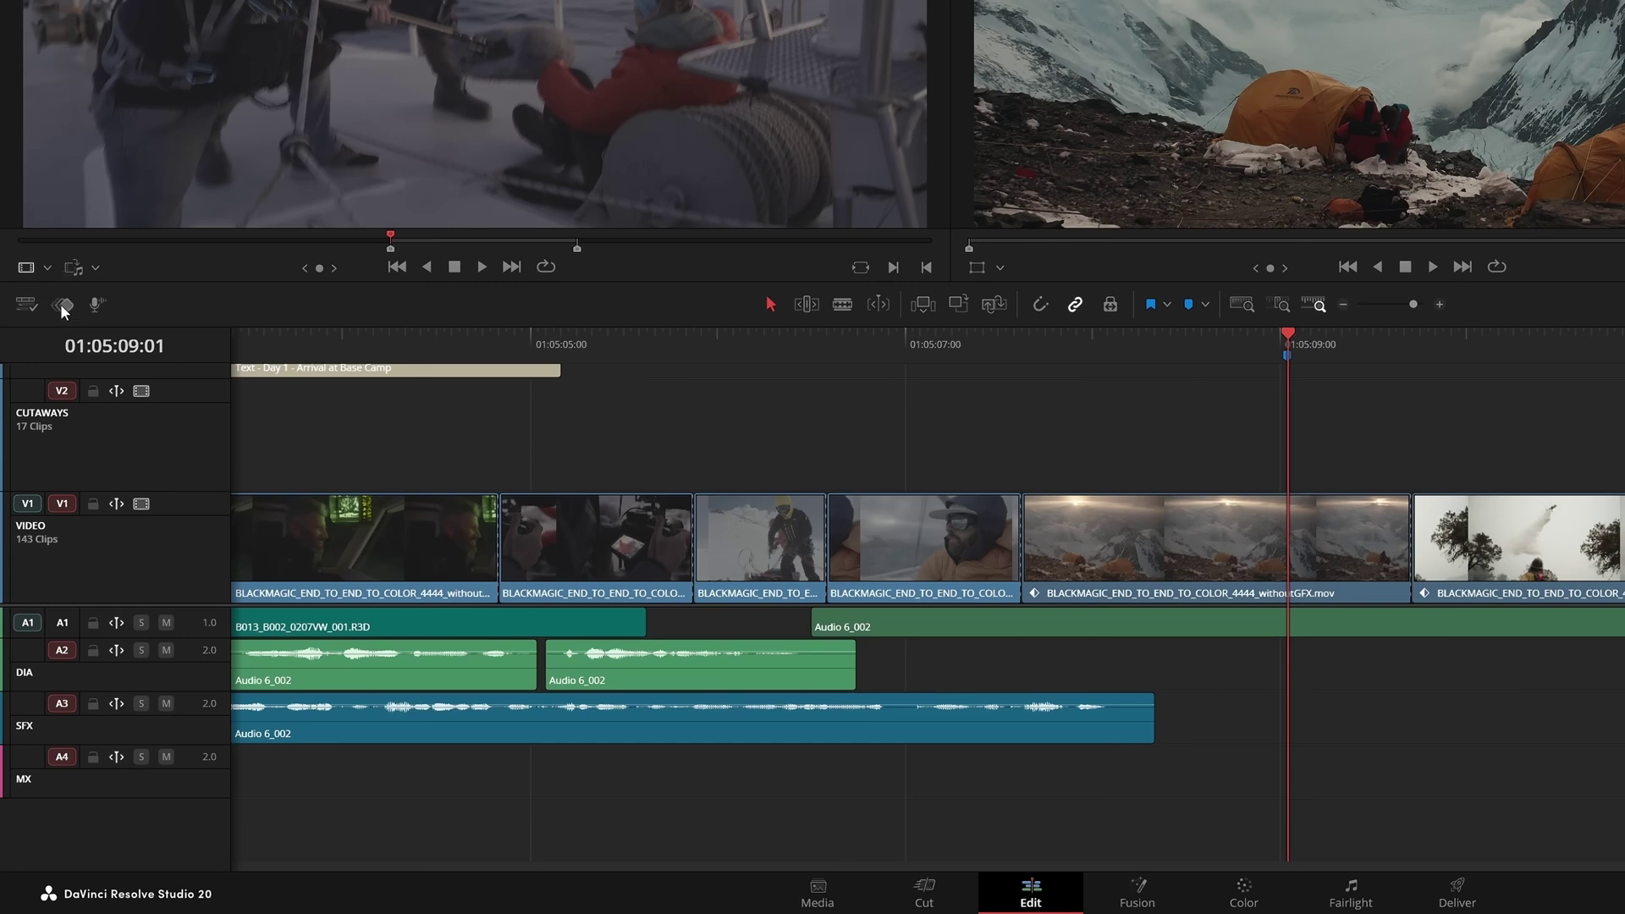
In the curve editor, ease the clip's zoom keyframes into an S-curve and show the Position X curve
{"action": "left_click", "coordinate": [63, 306]}
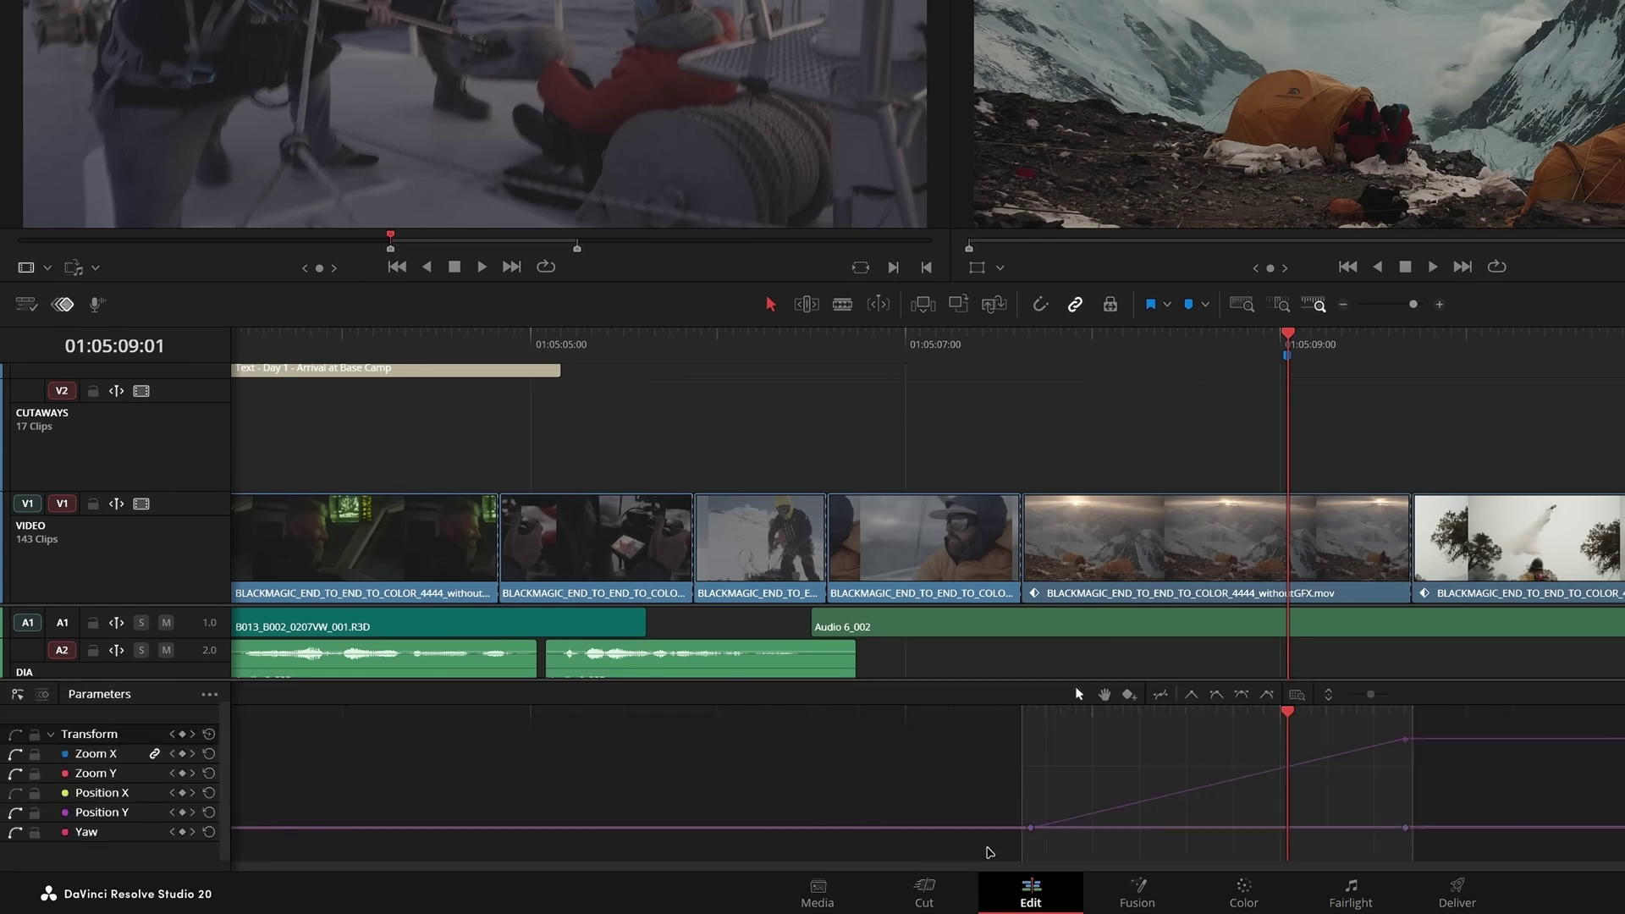
{"action": "left_click_drag", "start_coordinate": [997, 845], "coordinate": [1456, 736]}
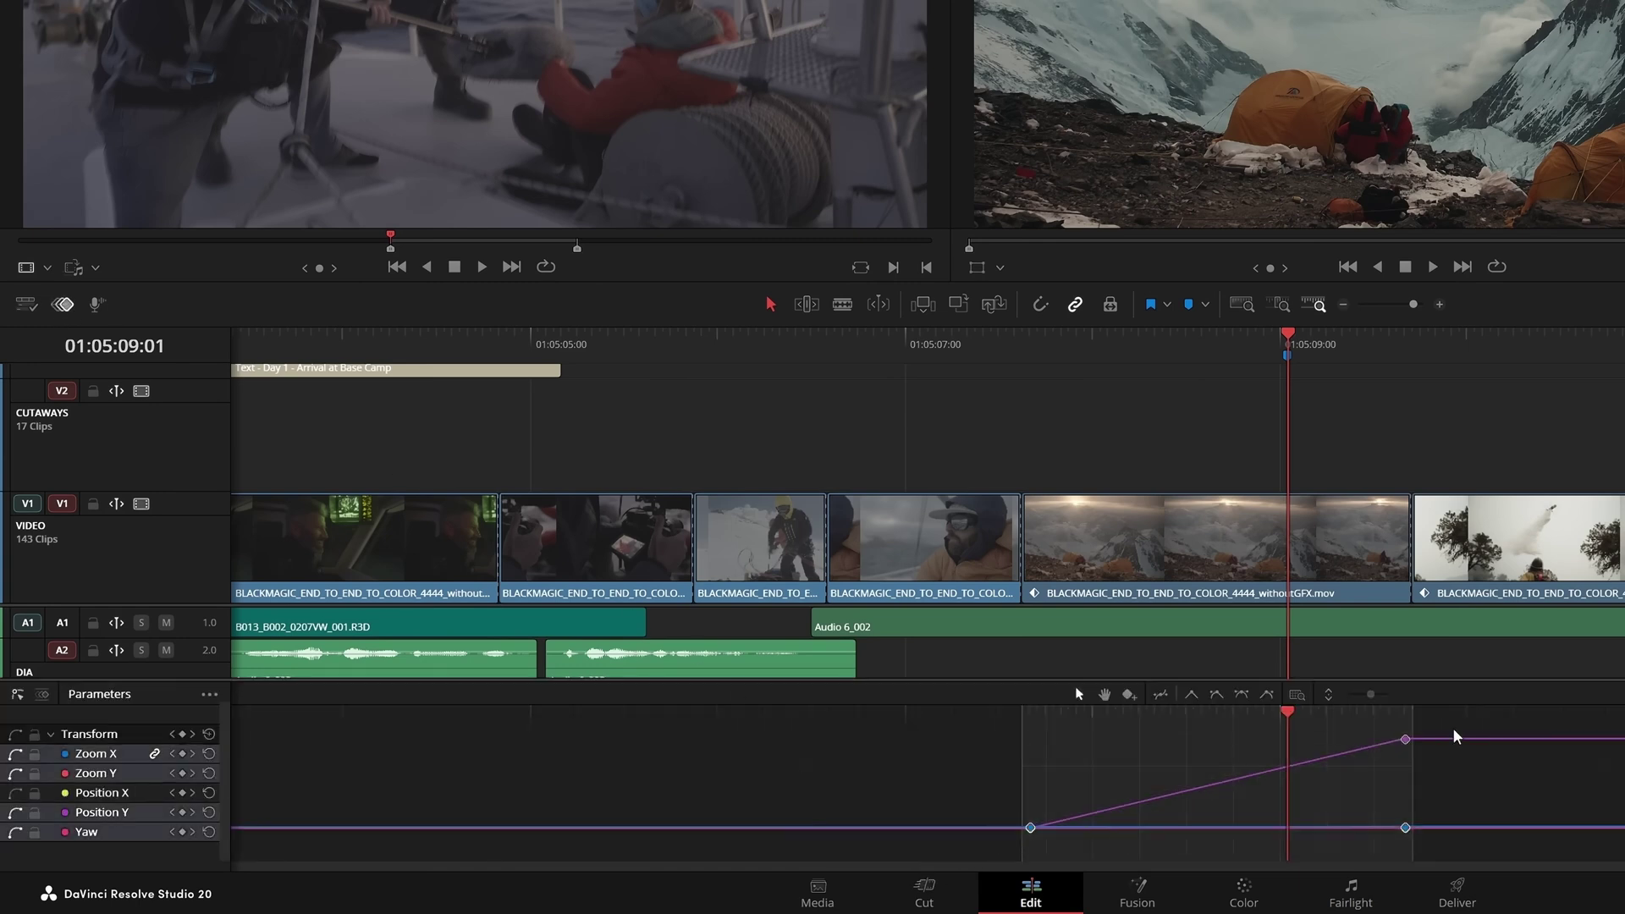
{"action": "left_click", "coordinate": [1241, 694]}
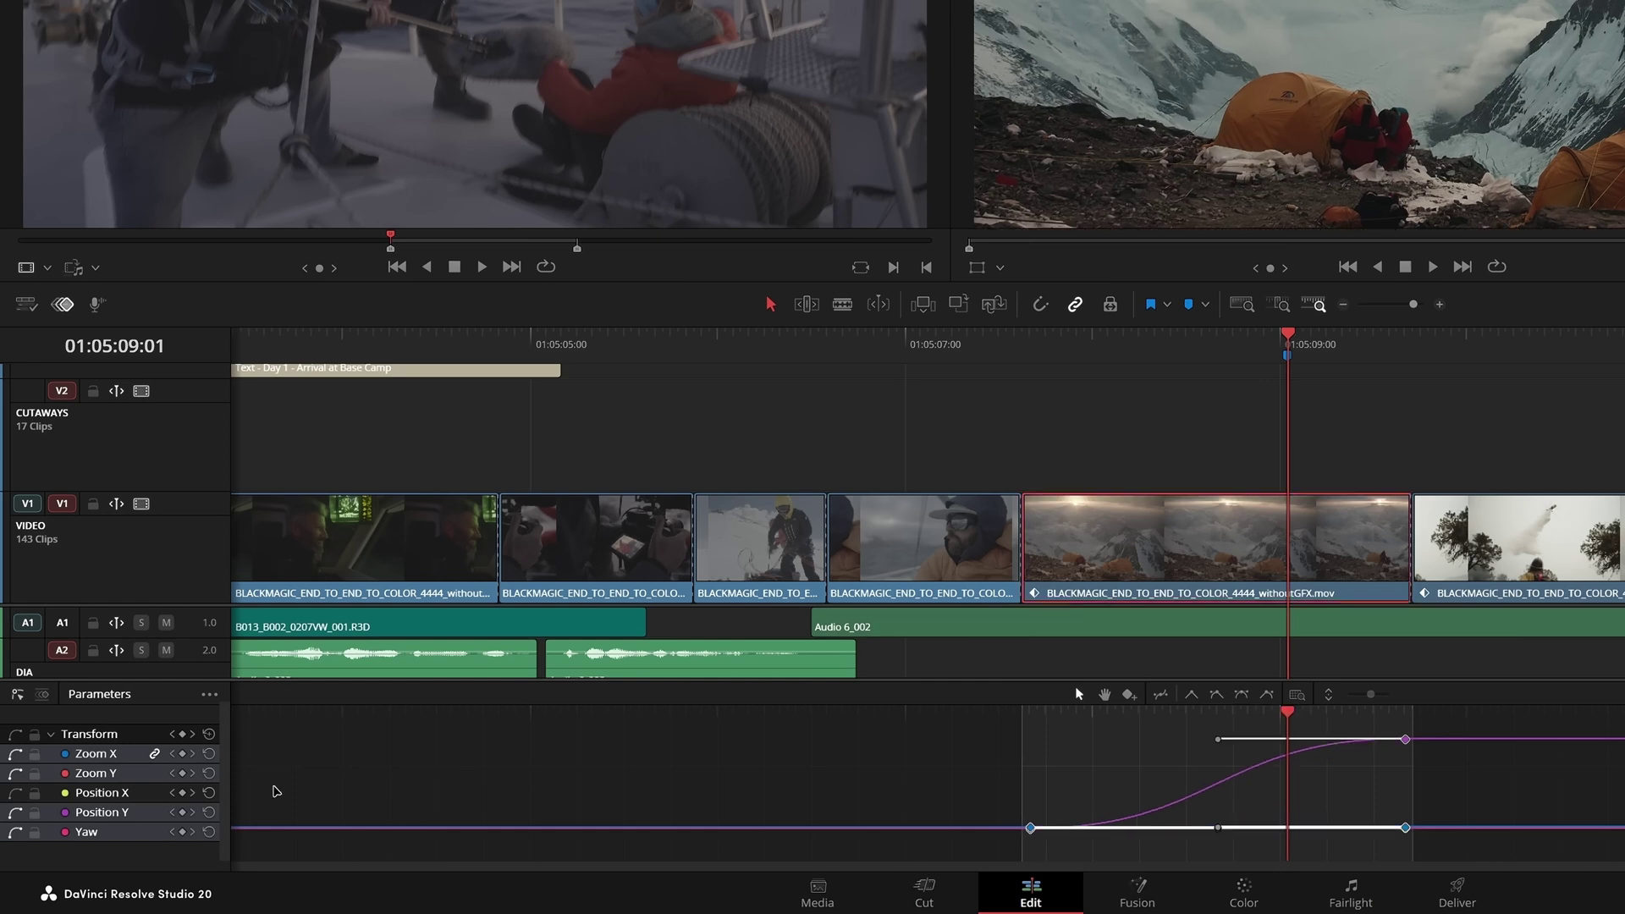
{"action": "left_click", "coordinate": [15, 795]}
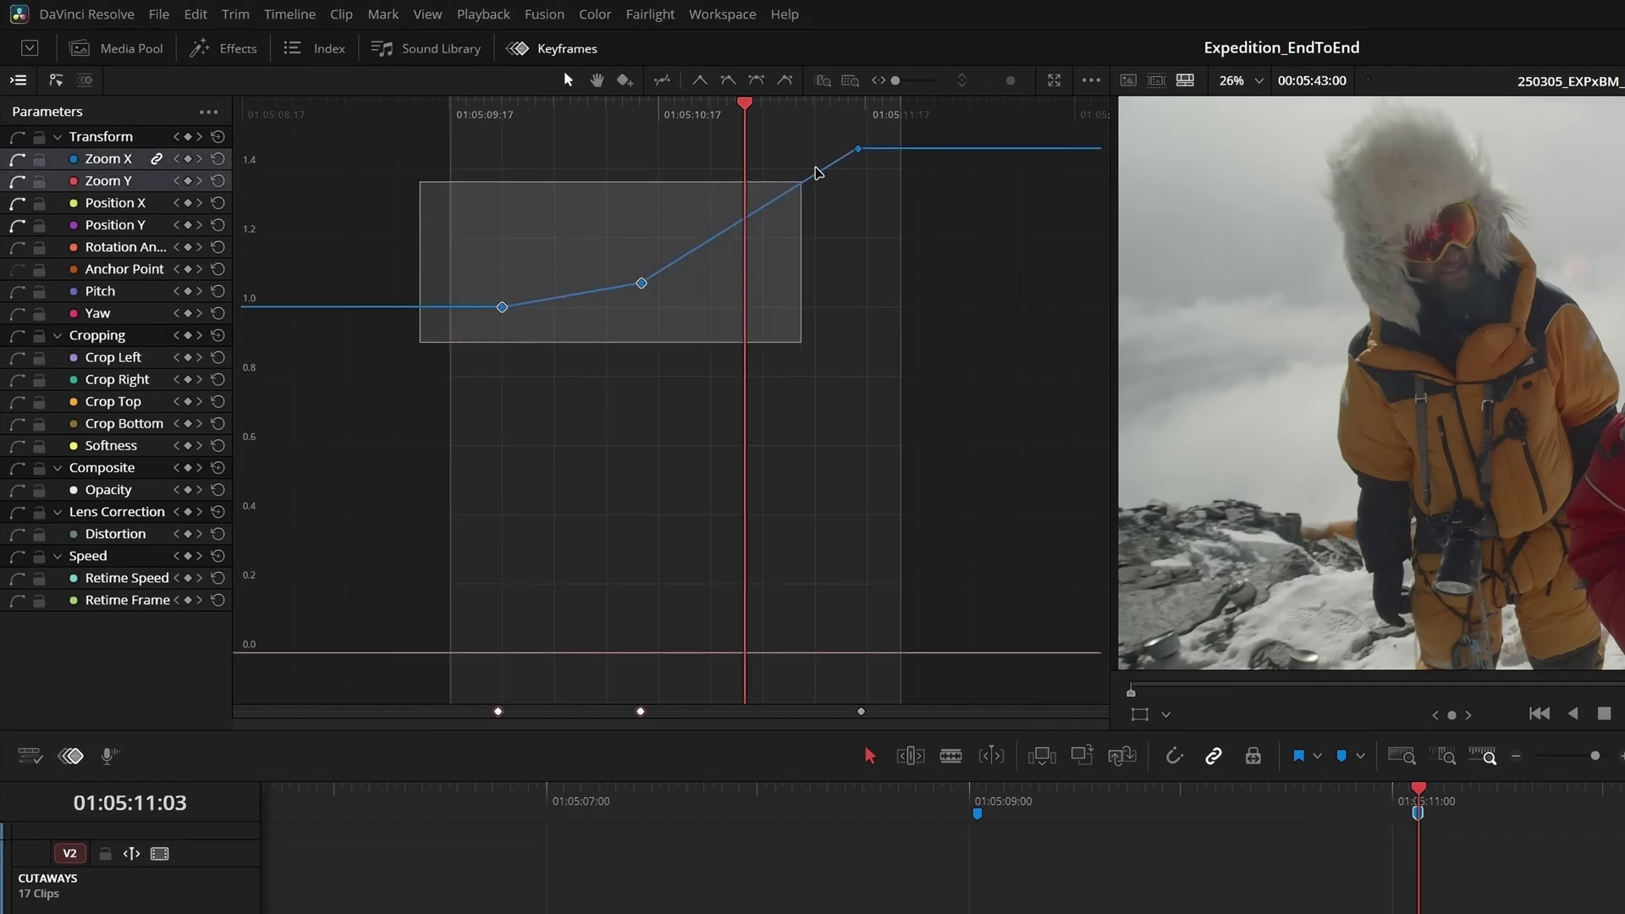
Make the zoom keyframes bezier, move the first one earlier, and return to the keyframe track view
{"action": "left_click_drag", "start_coordinate": [815, 173], "coordinate": [890, 130]}
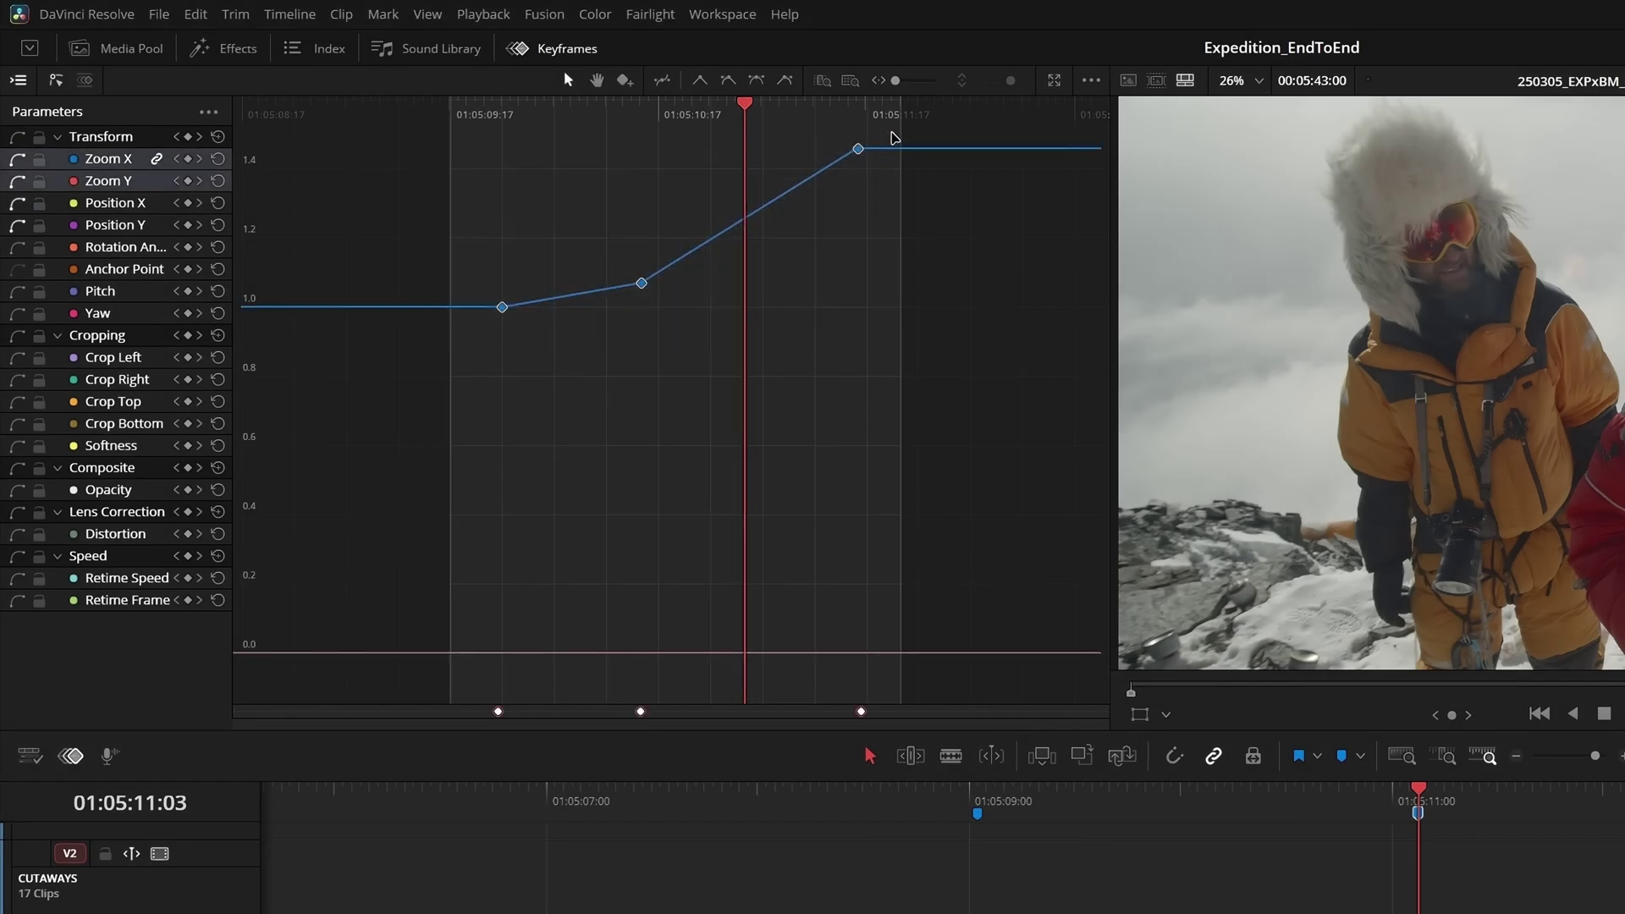
{"action": "left_click", "coordinate": [787, 81]}
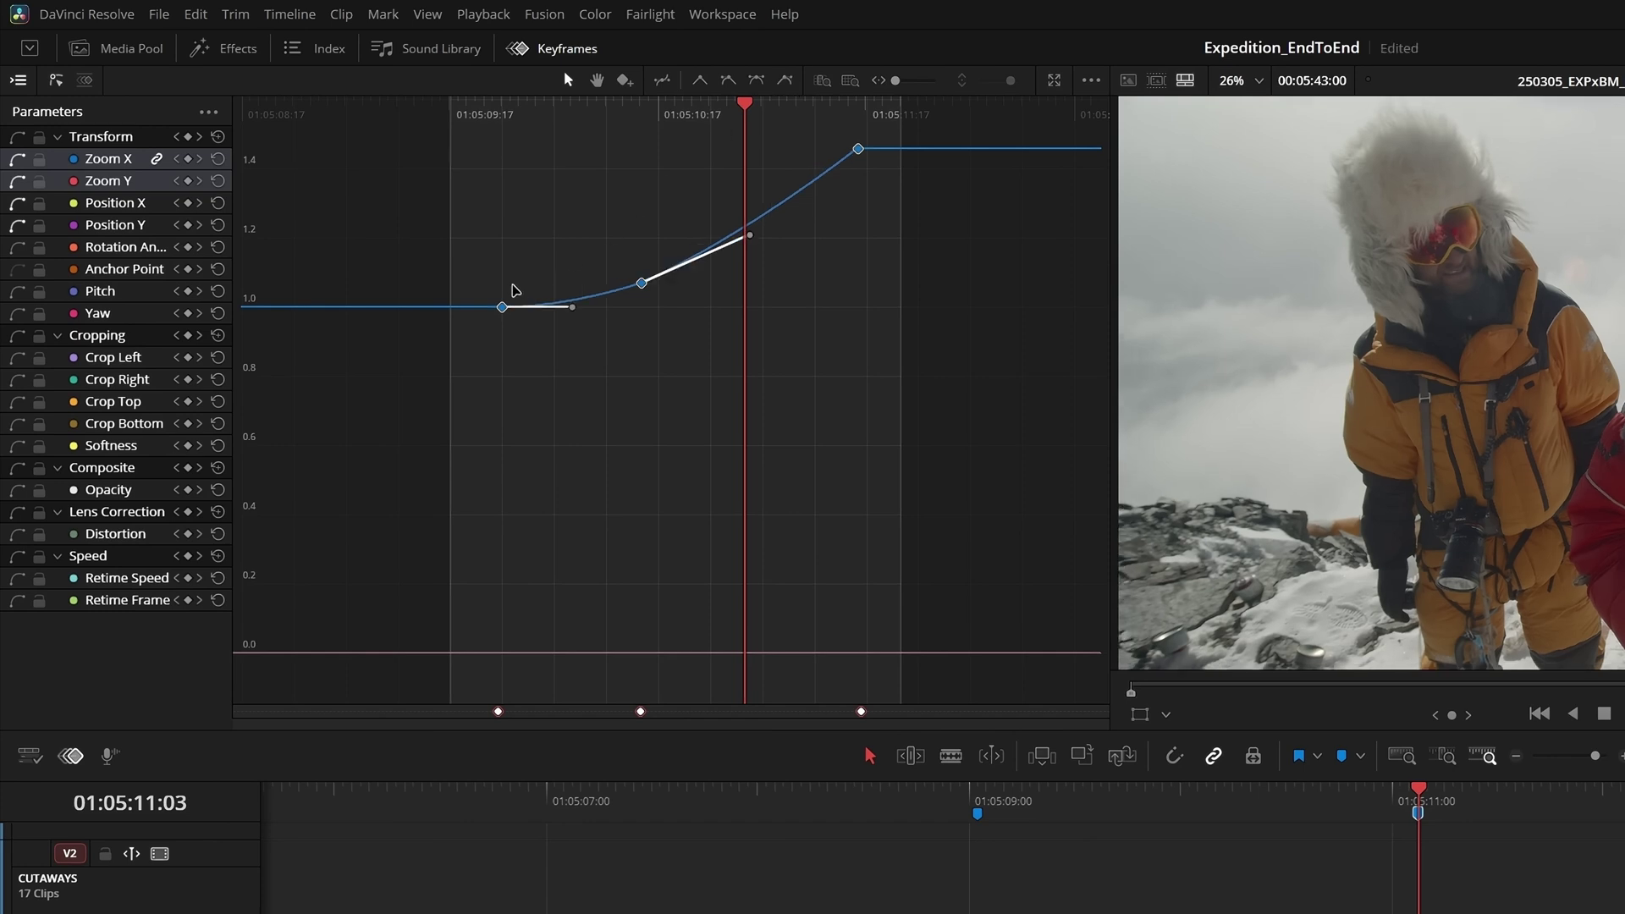
{"action": "left_click", "coordinate": [503, 307]}
{"action": "left_click_drag", "start_coordinate": [503, 307], "coordinate": [338, 308]}
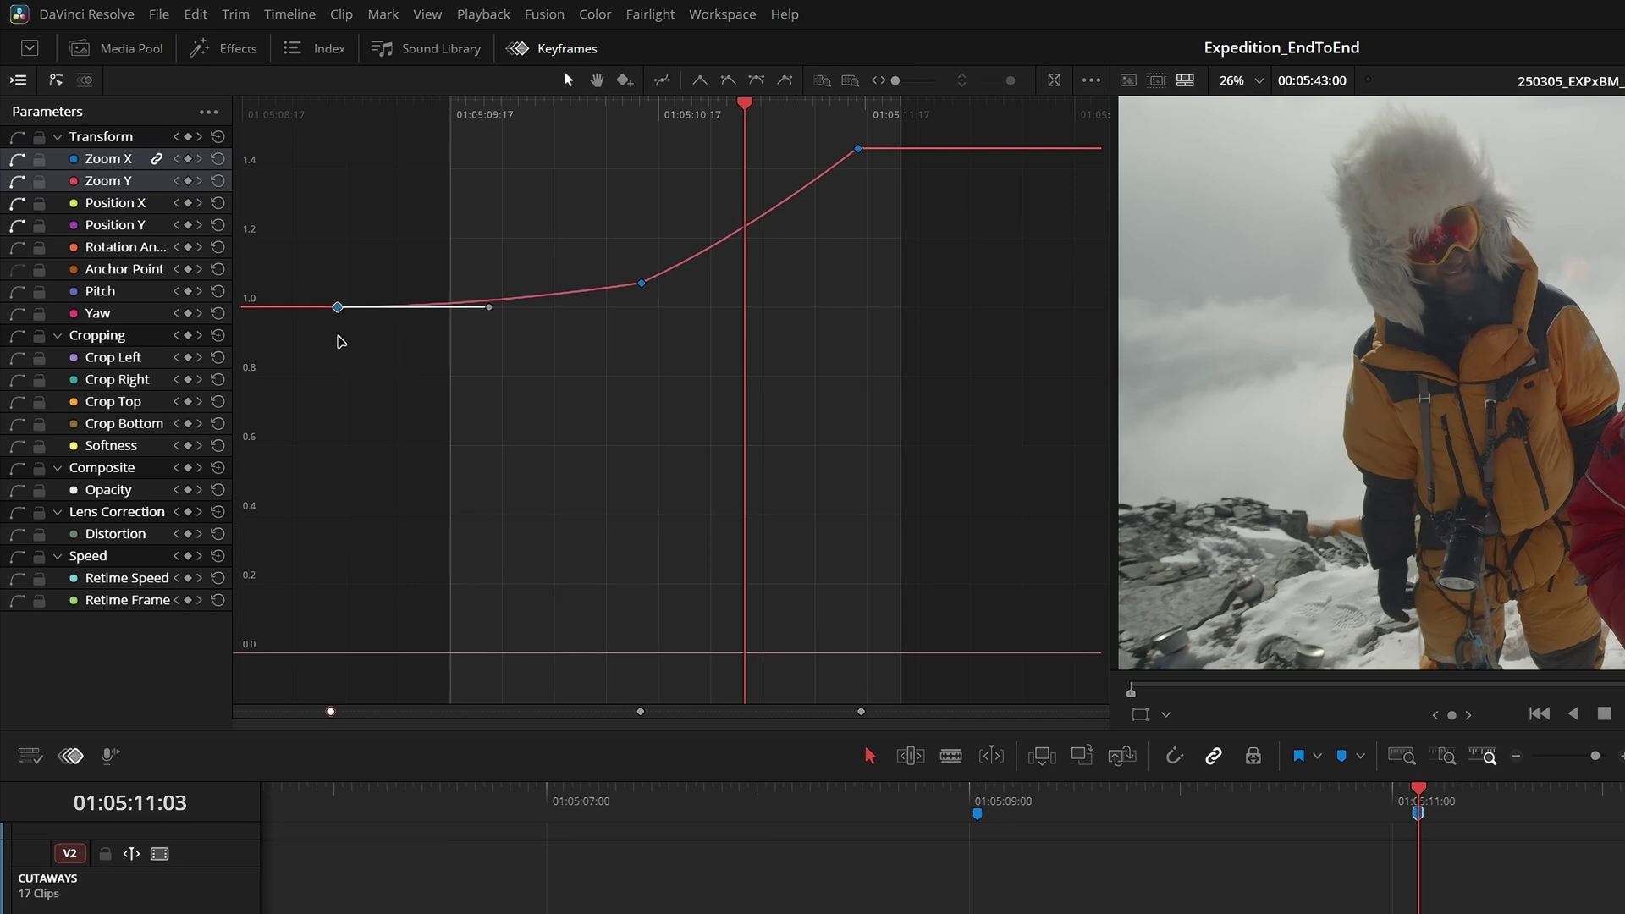
{"action": "key", "text": "shift+c"}
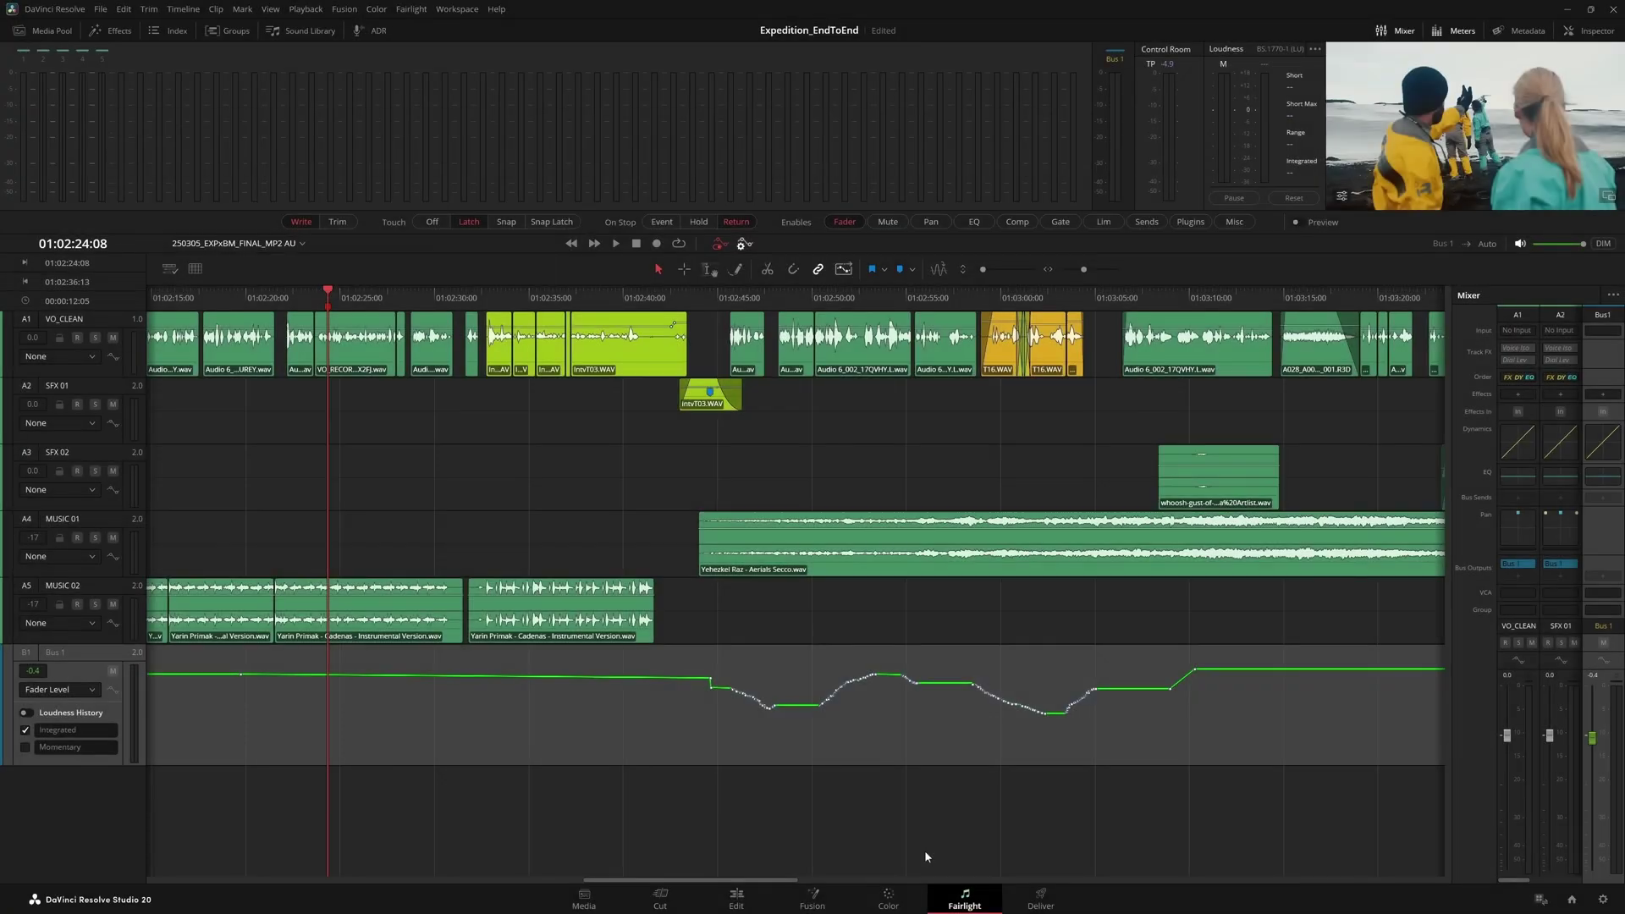
On the Edit page, ripple-delete the range ending at 01:02:36:05, then return to Fairlight
{"action": "left_click", "coordinate": [736, 896]}
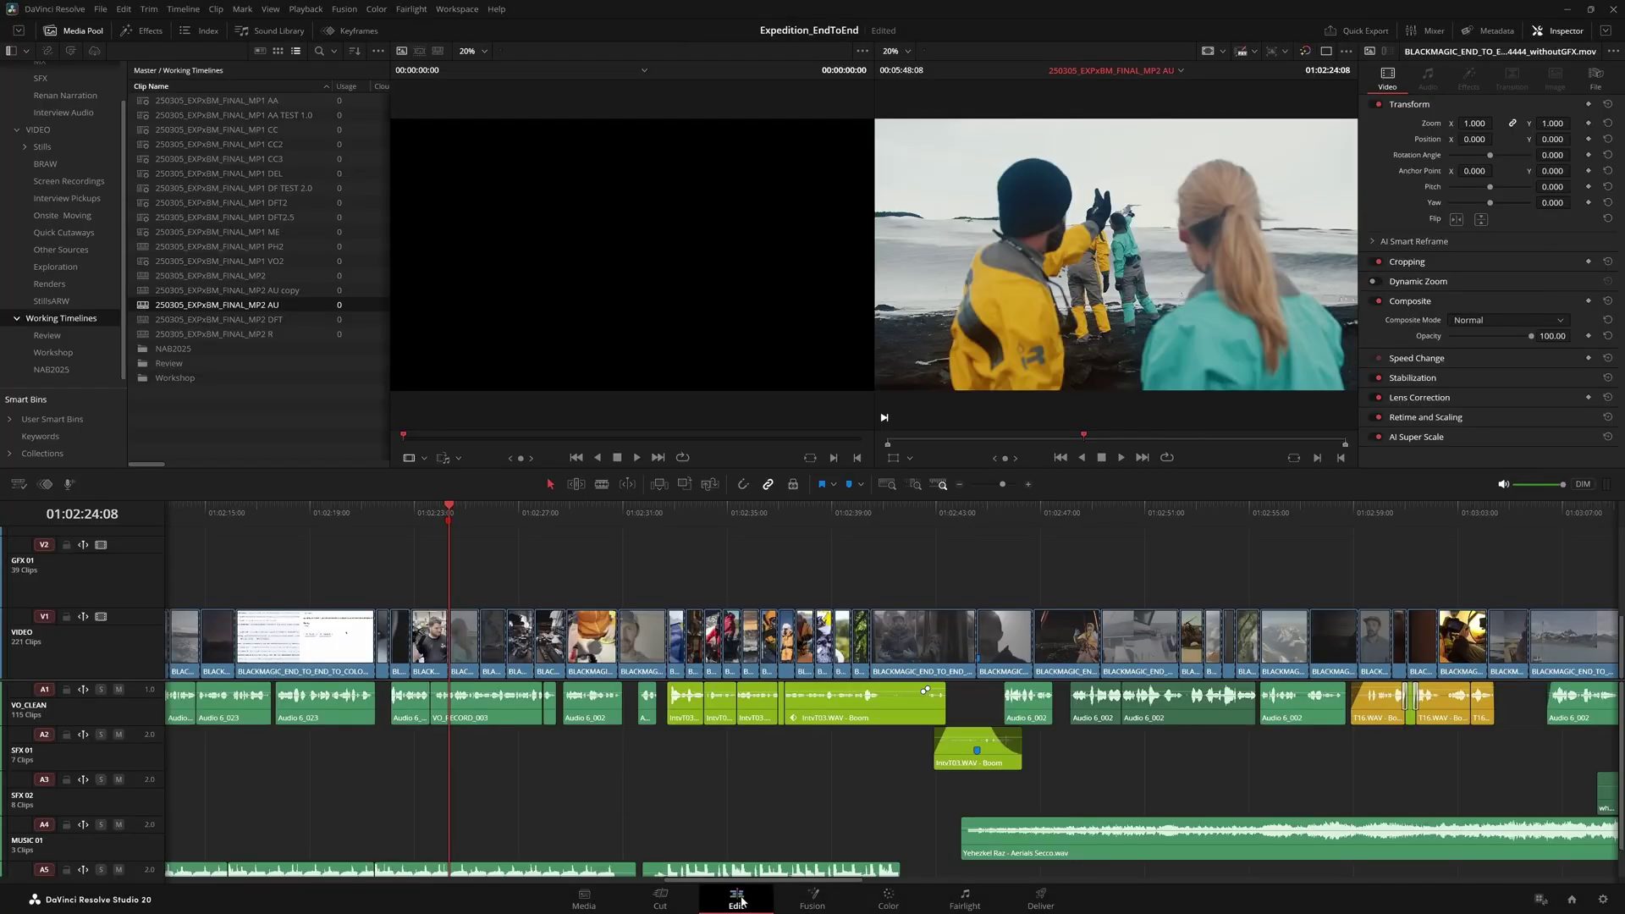
{"action": "left_click", "coordinate": [759, 519]}
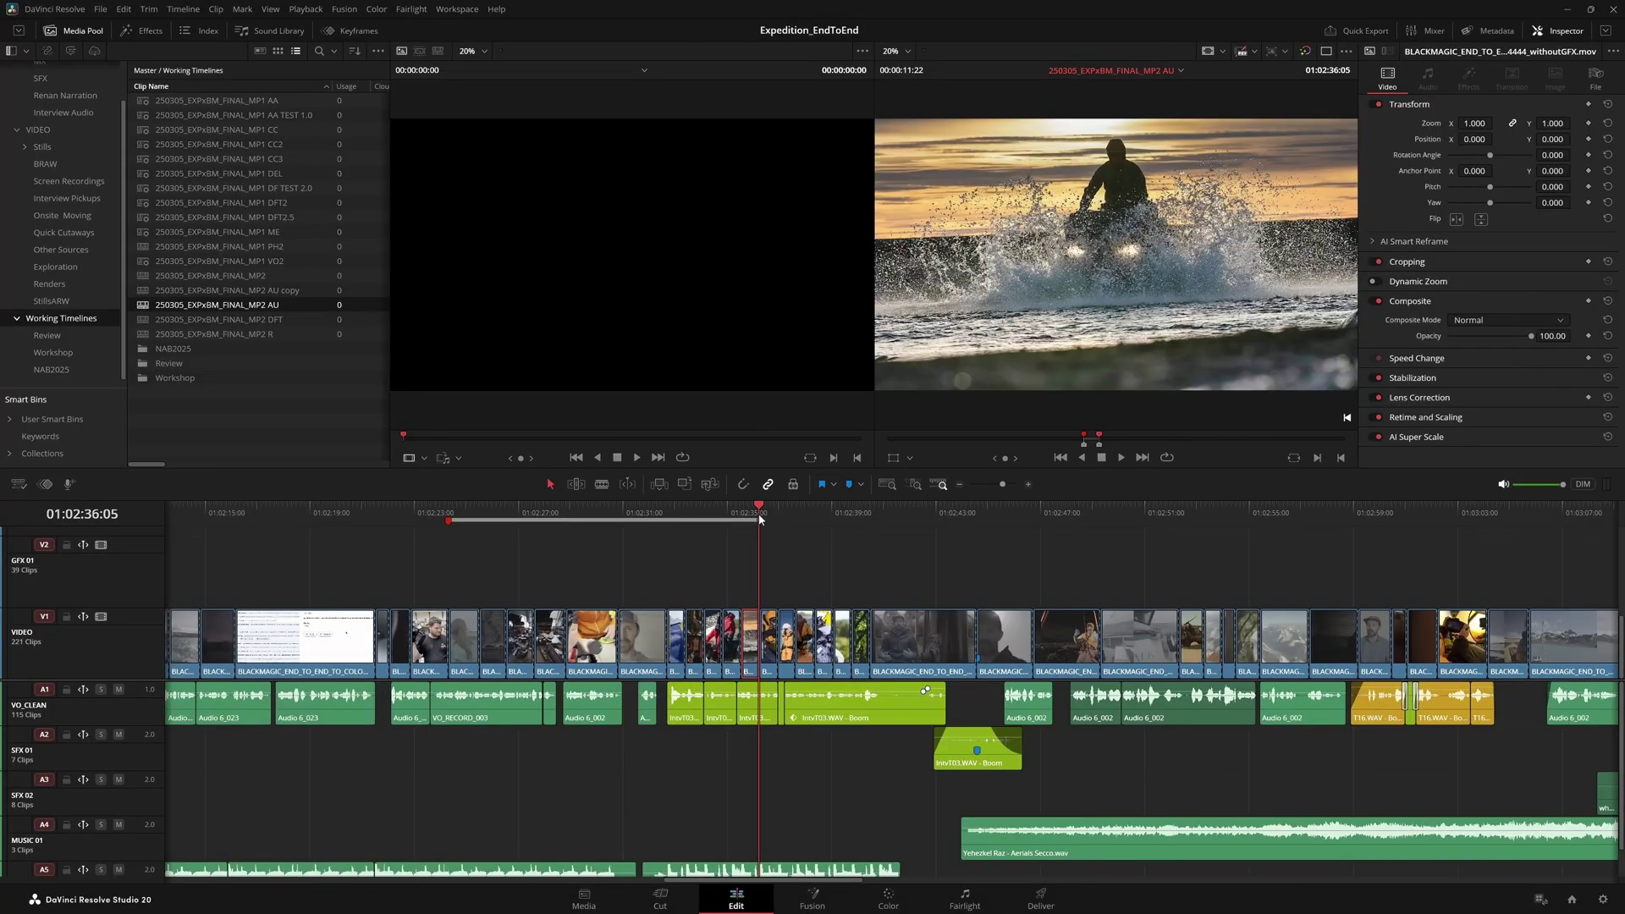
{"action": "key", "text": "Delete"}
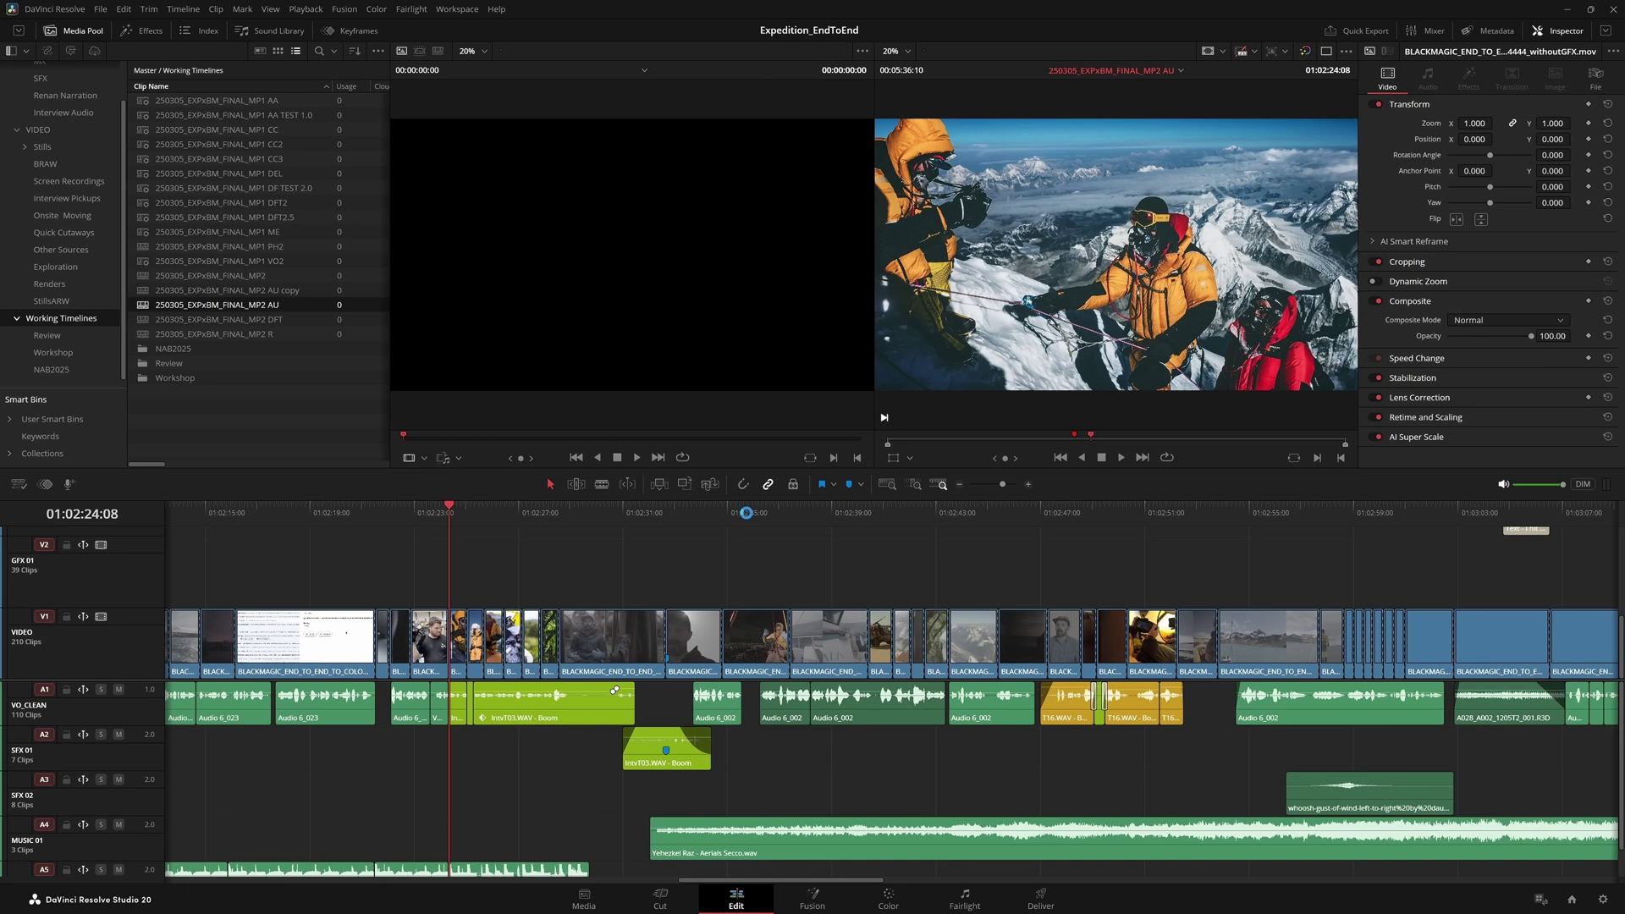
{"action": "left_click", "coordinate": [965, 903]}
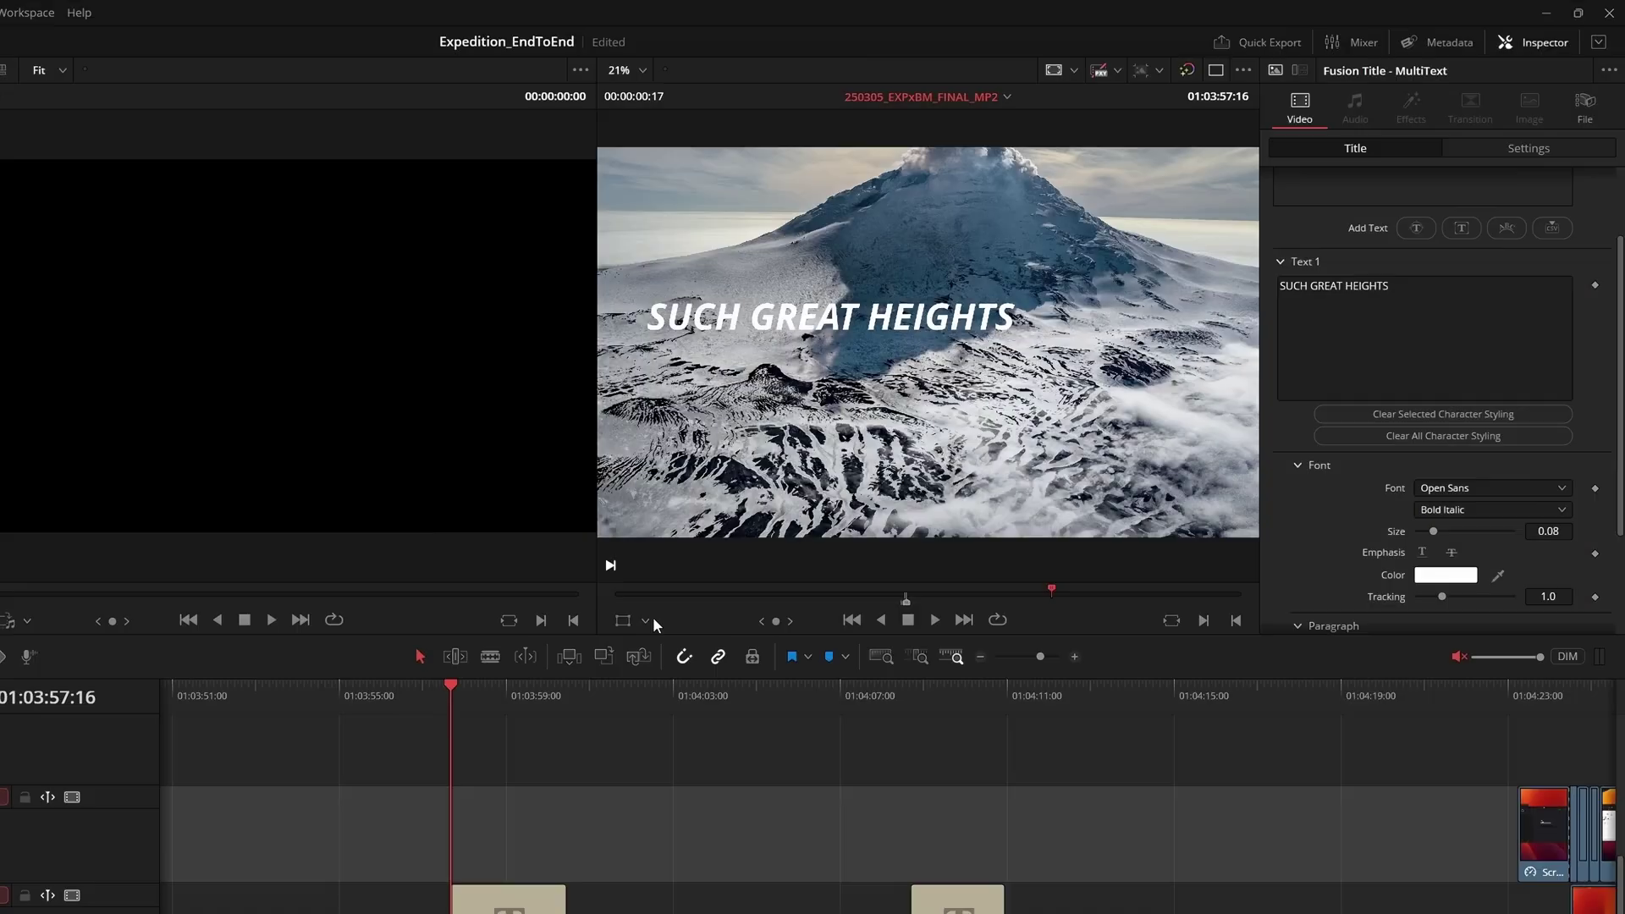
Use Fusion Overlay to enlarge HEIGHTS to size 0.1355, then add a second credits text block to the next title
{"action": "left_click", "coordinate": [910, 453]}
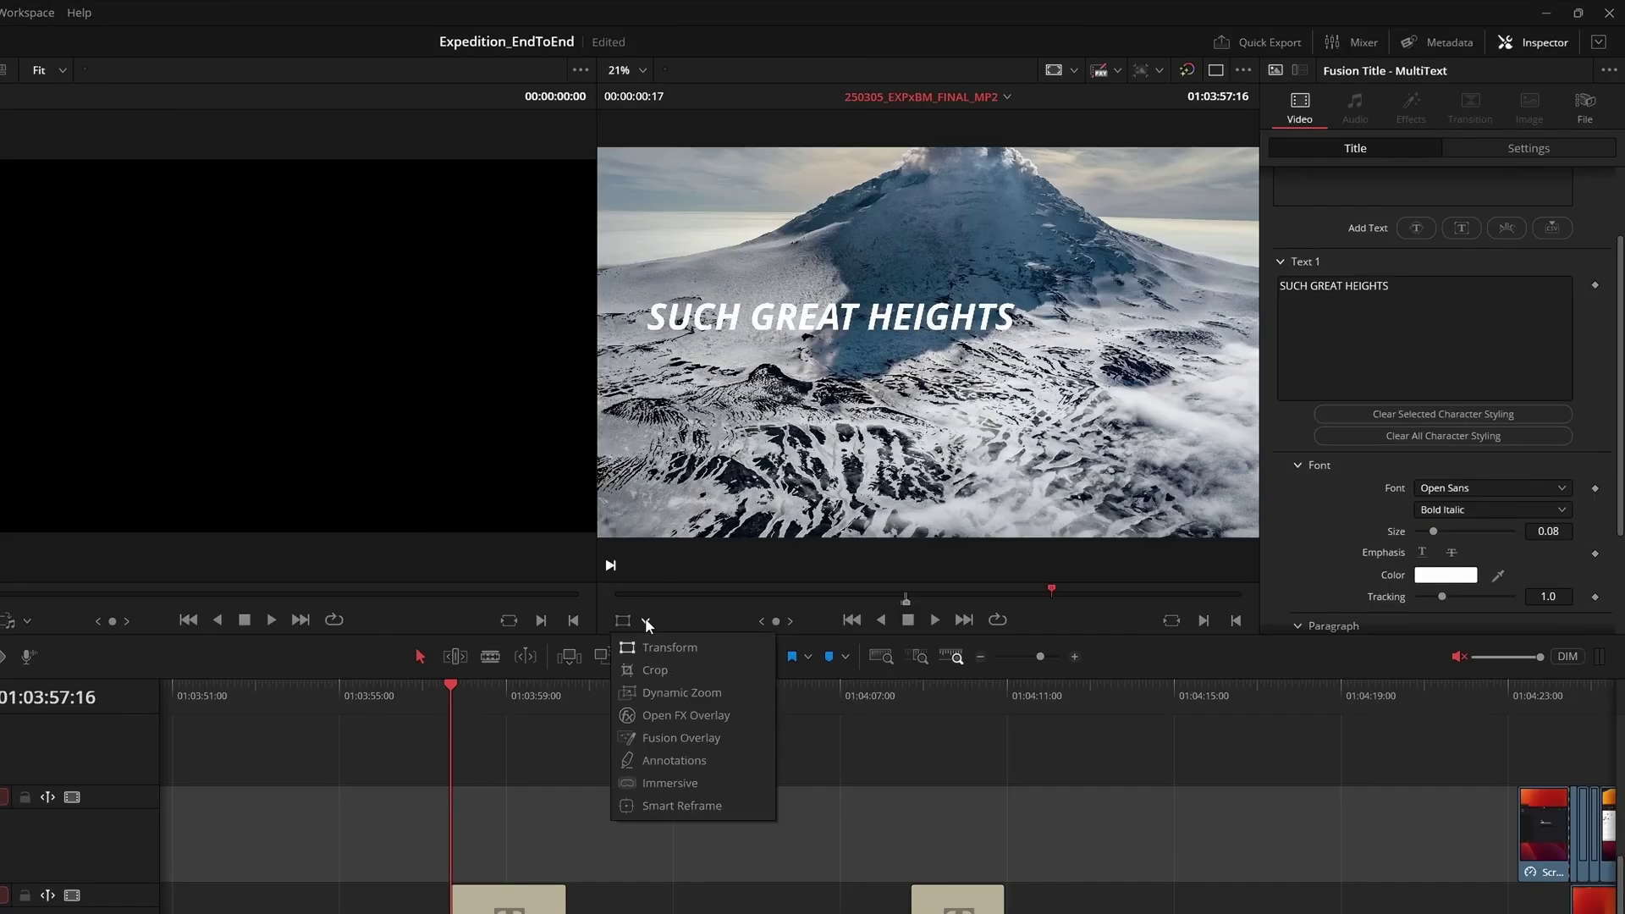
{"action": "left_click", "coordinate": [736, 739]}
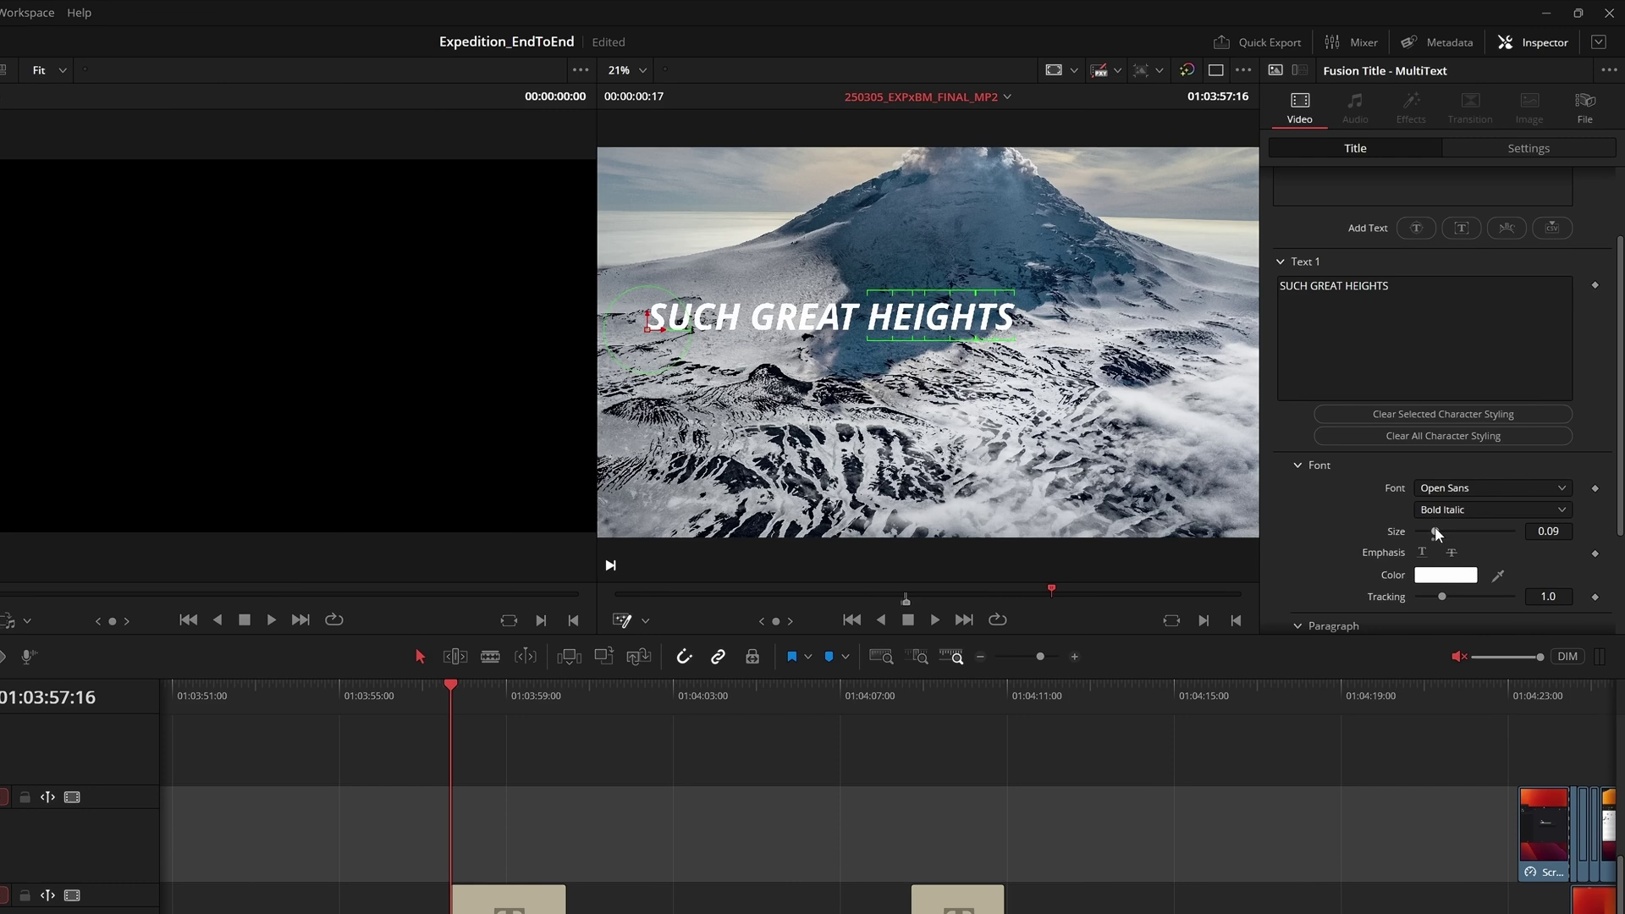
{"action": "left_click_drag", "start_coordinate": [1435, 531], "coordinate": [1445, 533]}
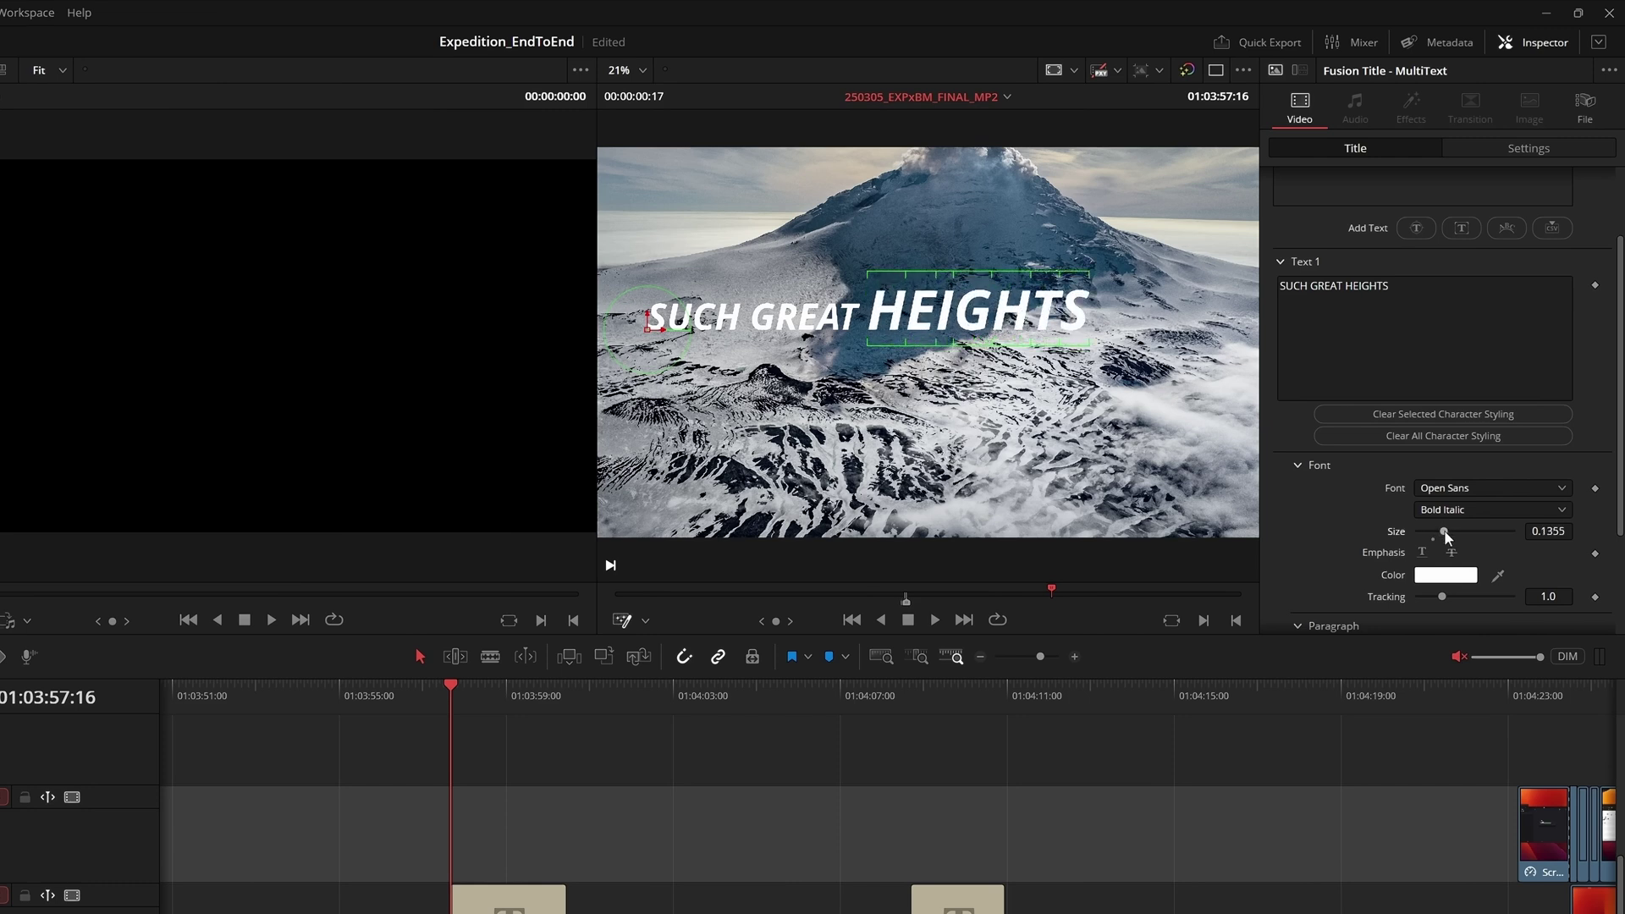
{"action": "key", "text": "Down"}
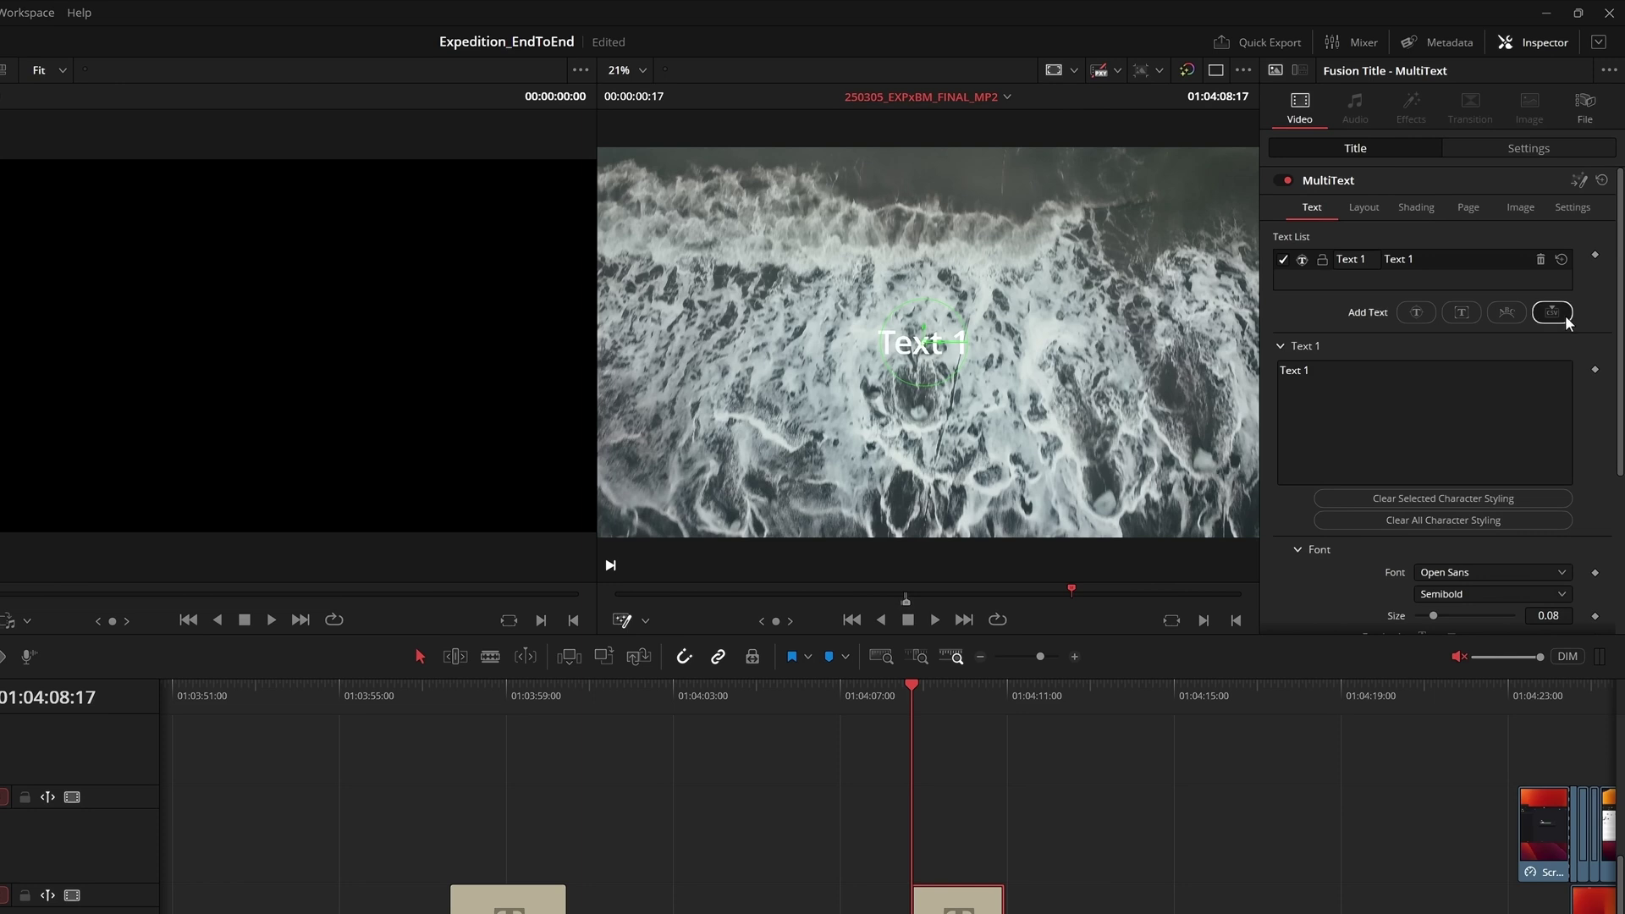
{"action": "left_click", "coordinate": [1565, 317]}
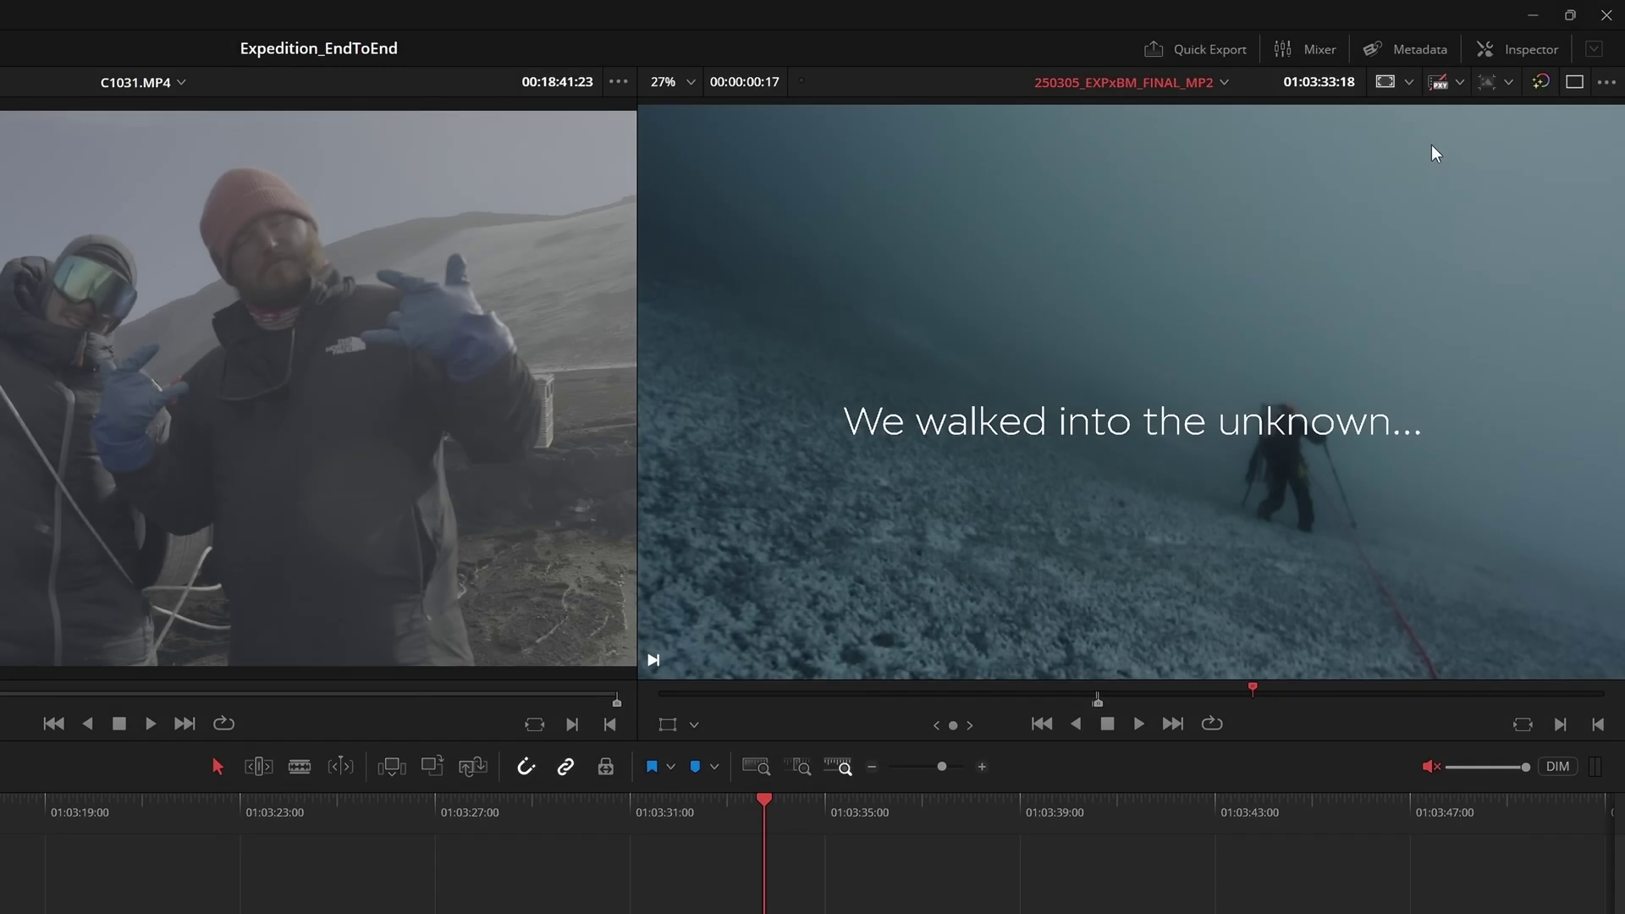
Turn on viewer rulers and drag out a vertical and a horizontal guide over the frame
{"action": "left_click", "coordinate": [1408, 82]}
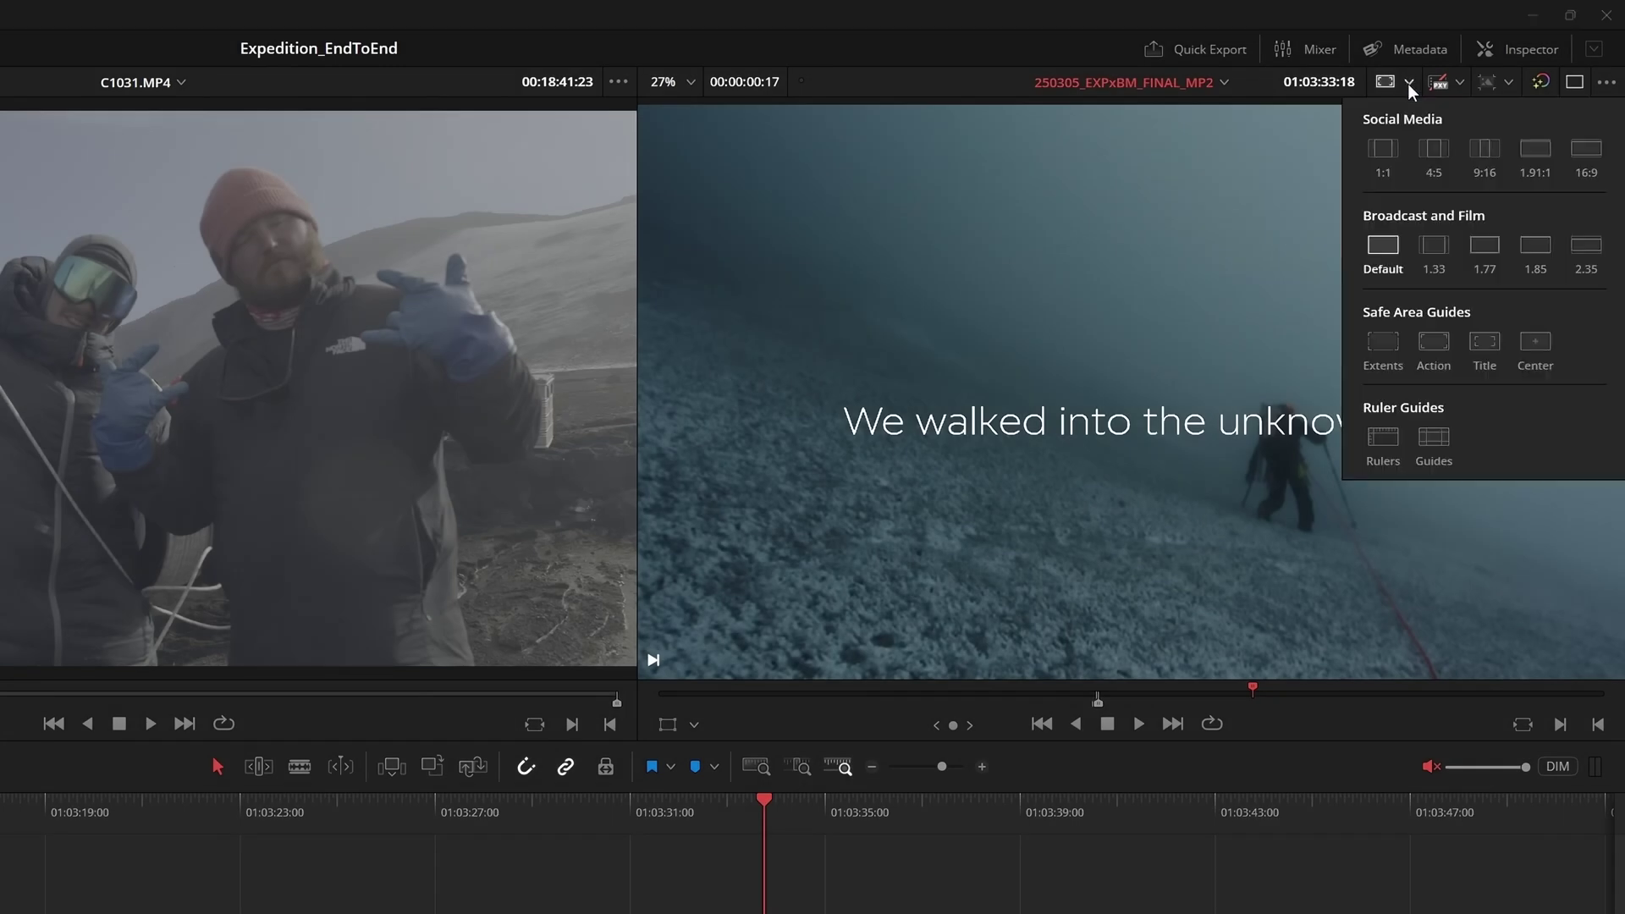
{"action": "left_click", "coordinate": [1395, 438]}
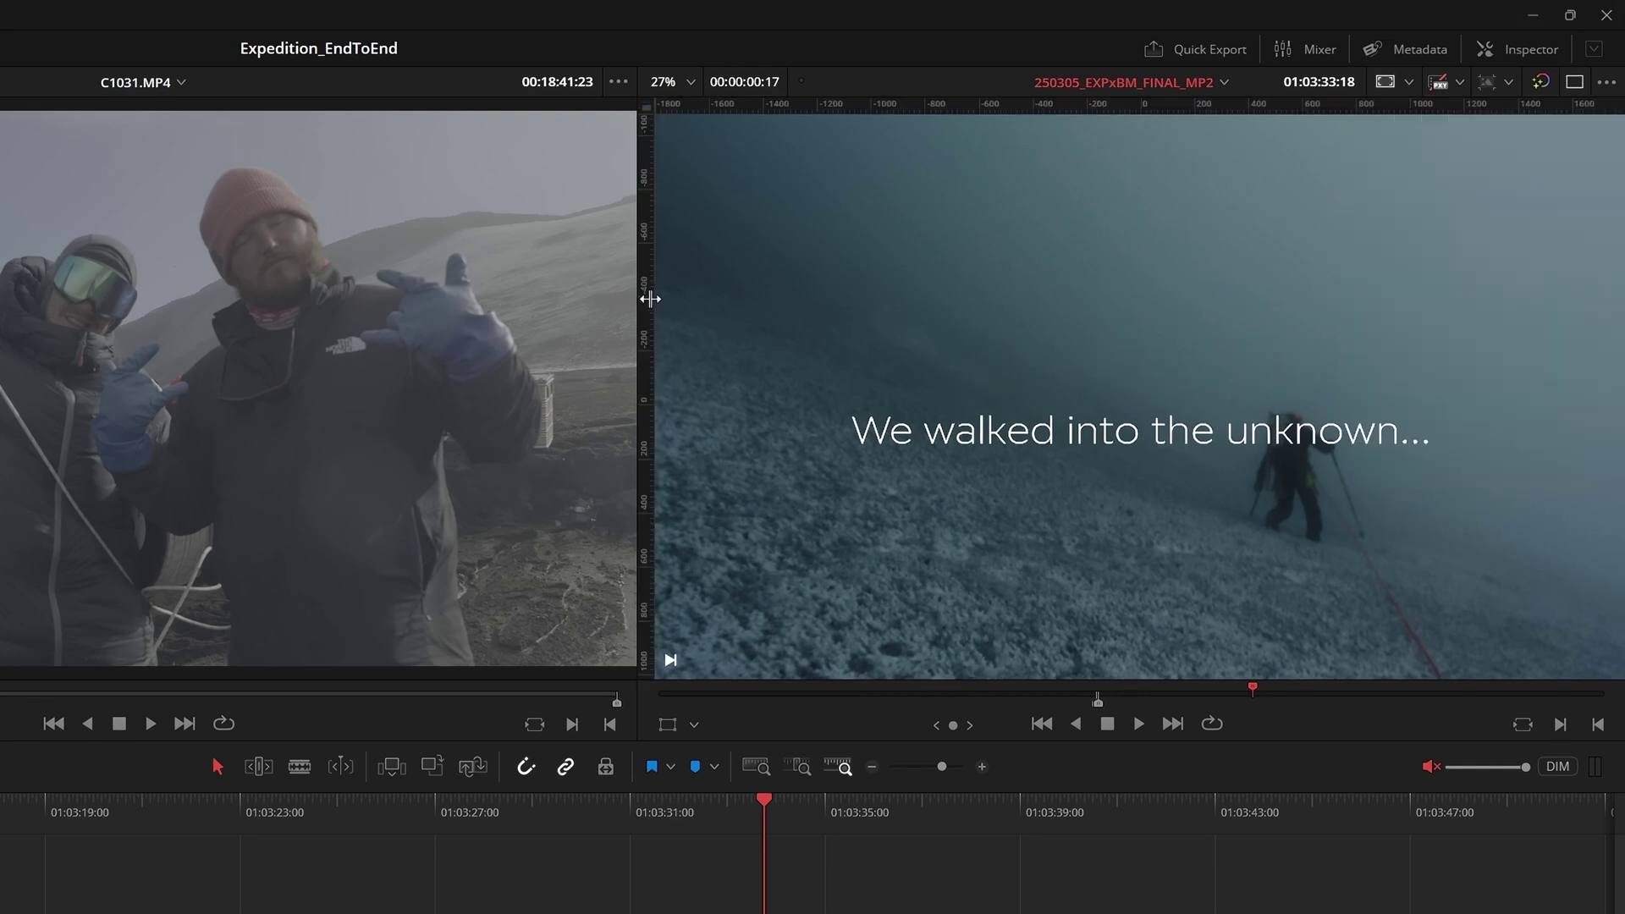
{"action": "left_click_drag", "start_coordinate": [650, 299], "coordinate": [773, 326]}
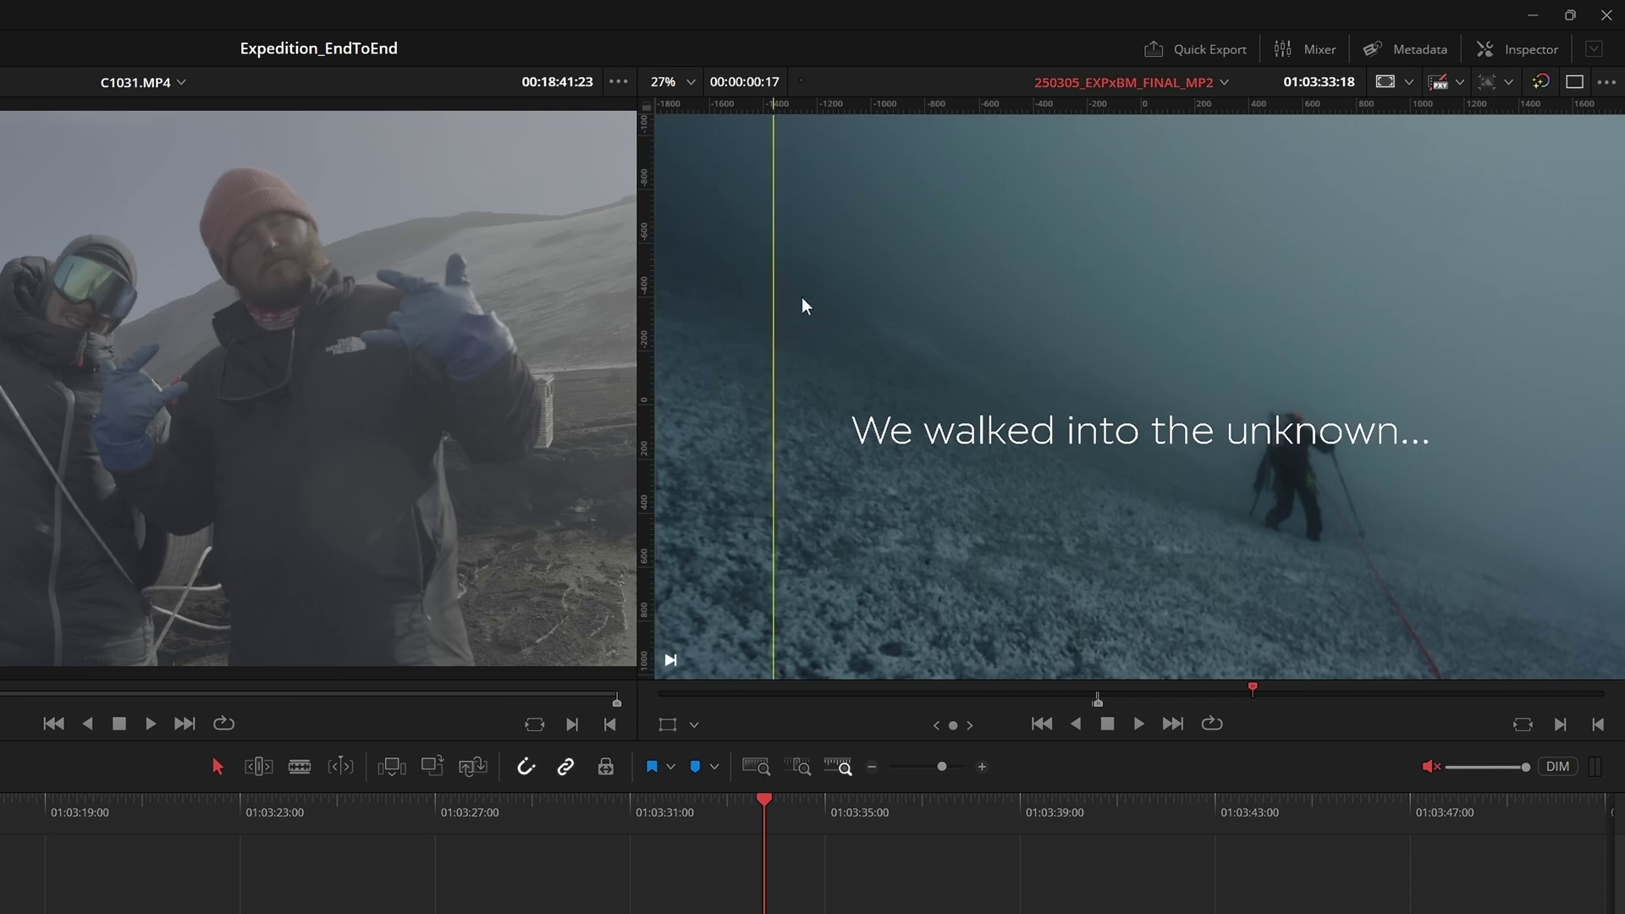
{"action": "left_click_drag", "start_coordinate": [900, 109], "coordinate": [905, 198]}
Set the horizontal guide's position to 15.8 in Percentage units and save it
{"action": "right_click", "coordinate": [906, 199]}
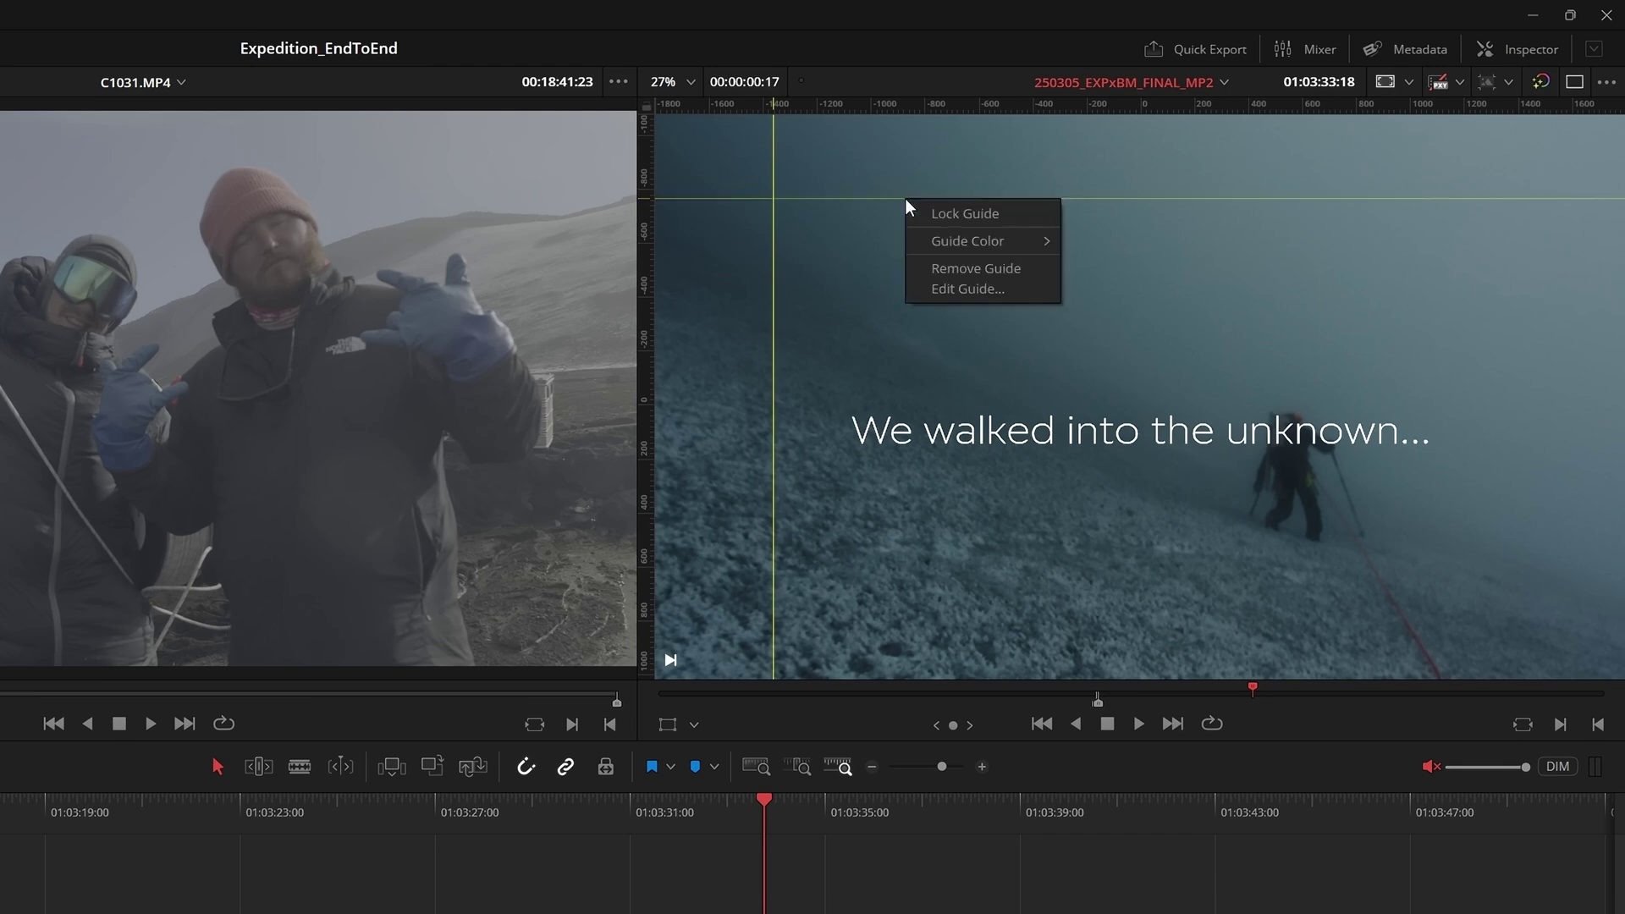
{"action": "left_click", "coordinate": [990, 288]}
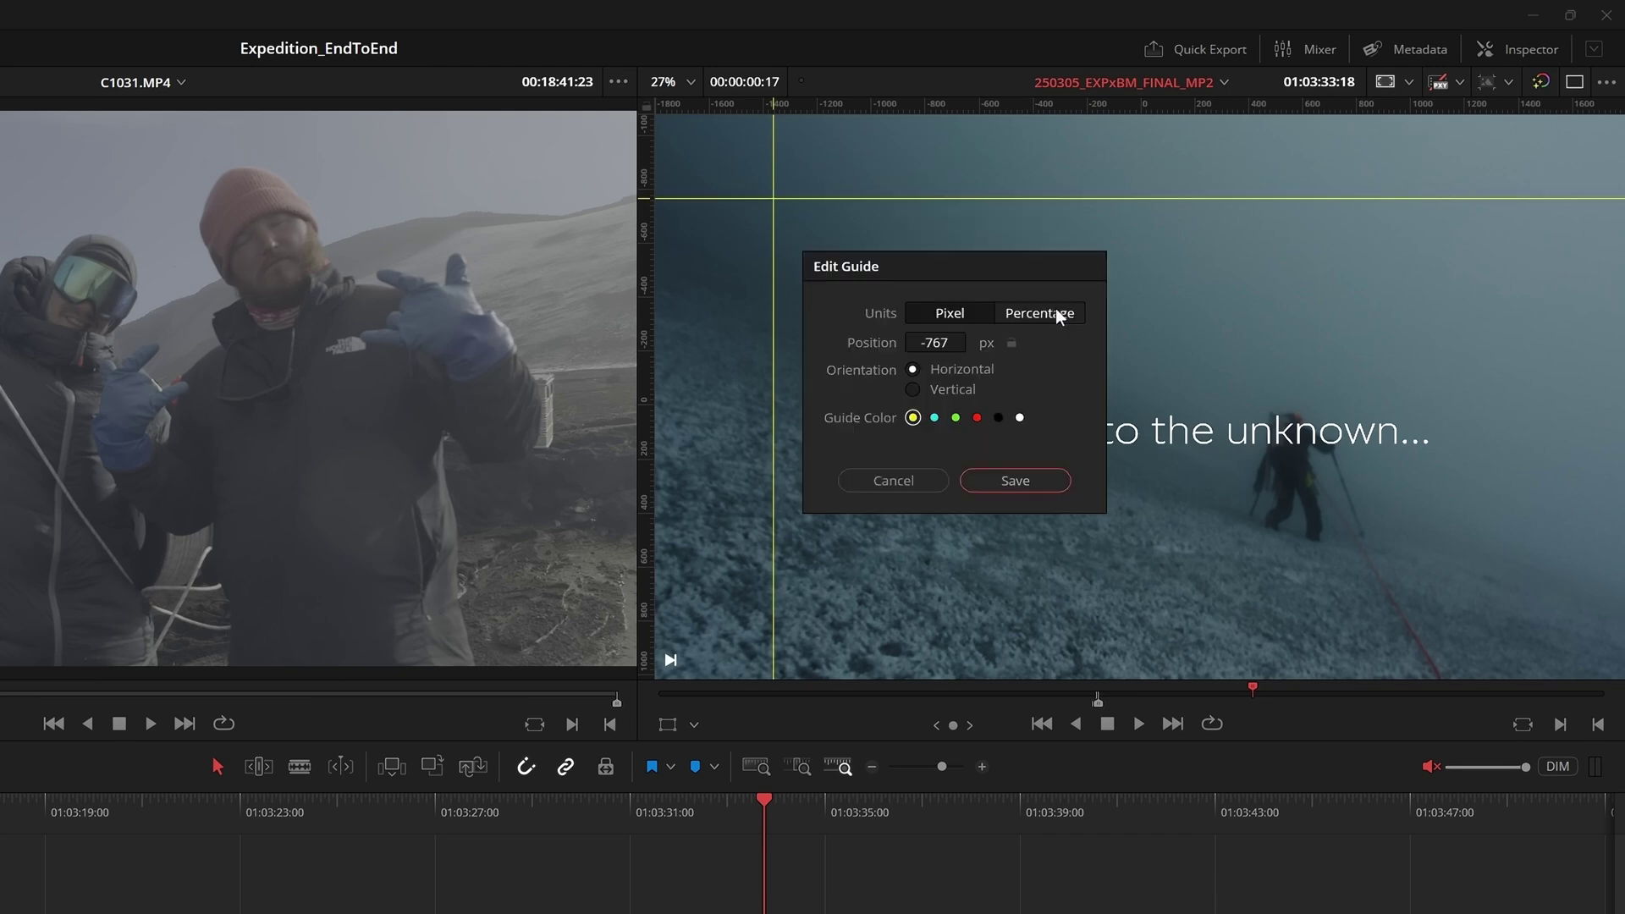
{"action": "left_click", "coordinate": [1055, 312]}
{"action": "double_click", "coordinate": [954, 342]}
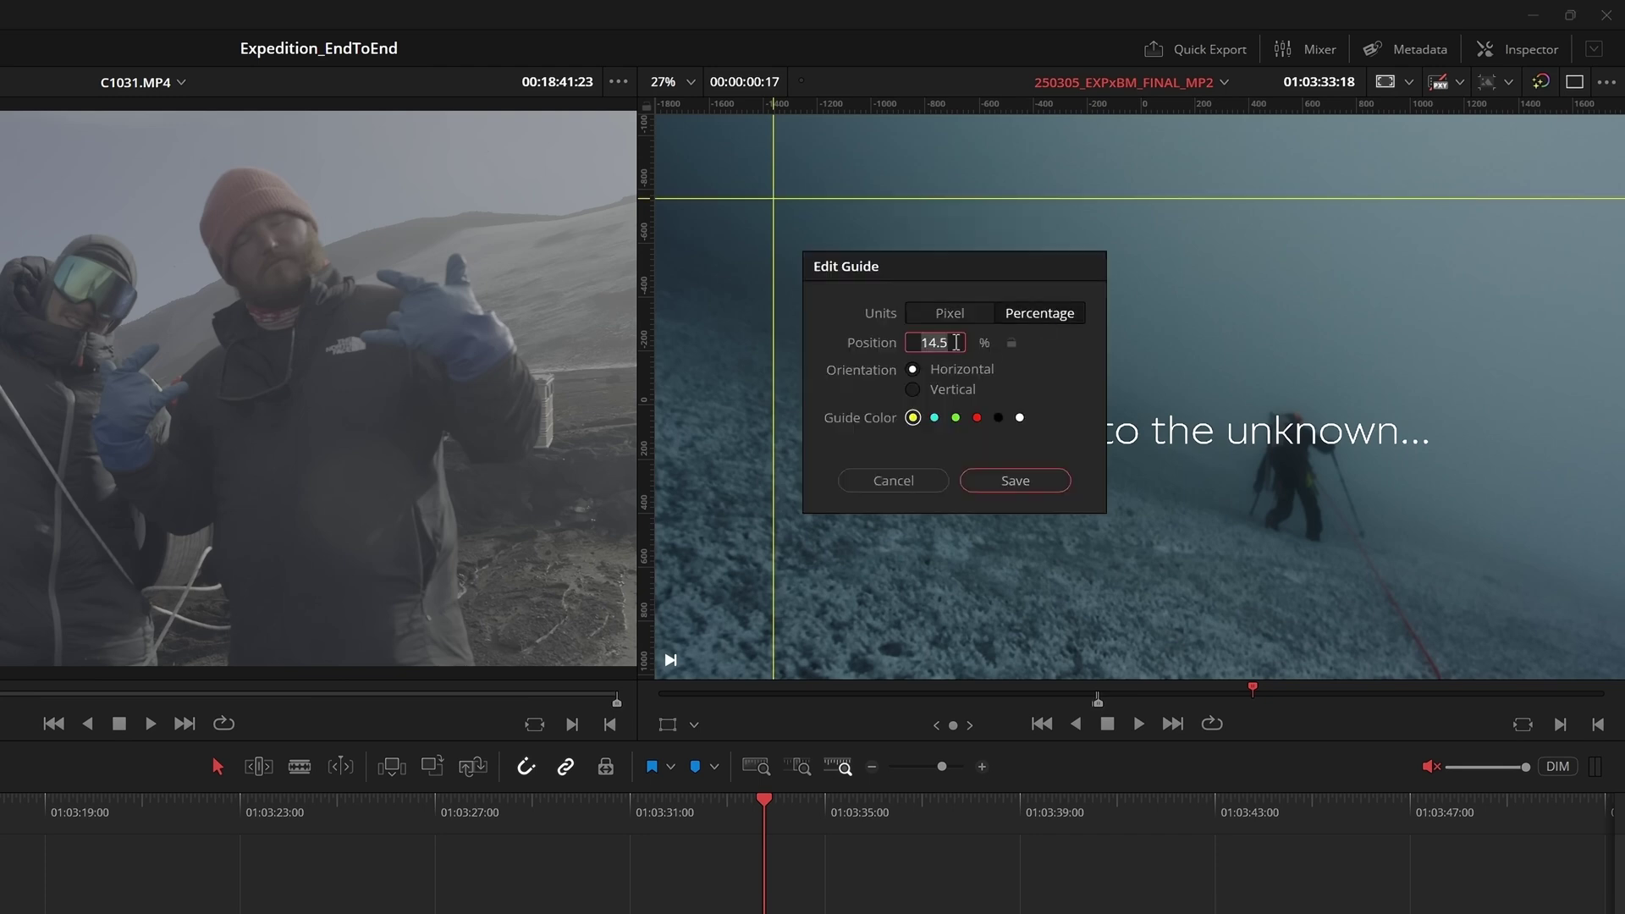
{"action": "type", "text": "15.8"}
{"action": "left_click", "coordinate": [1033, 479]}
Hide the rulers and move the title up-left onto the guide intersection
{"action": "left_click", "coordinate": [1410, 81]}
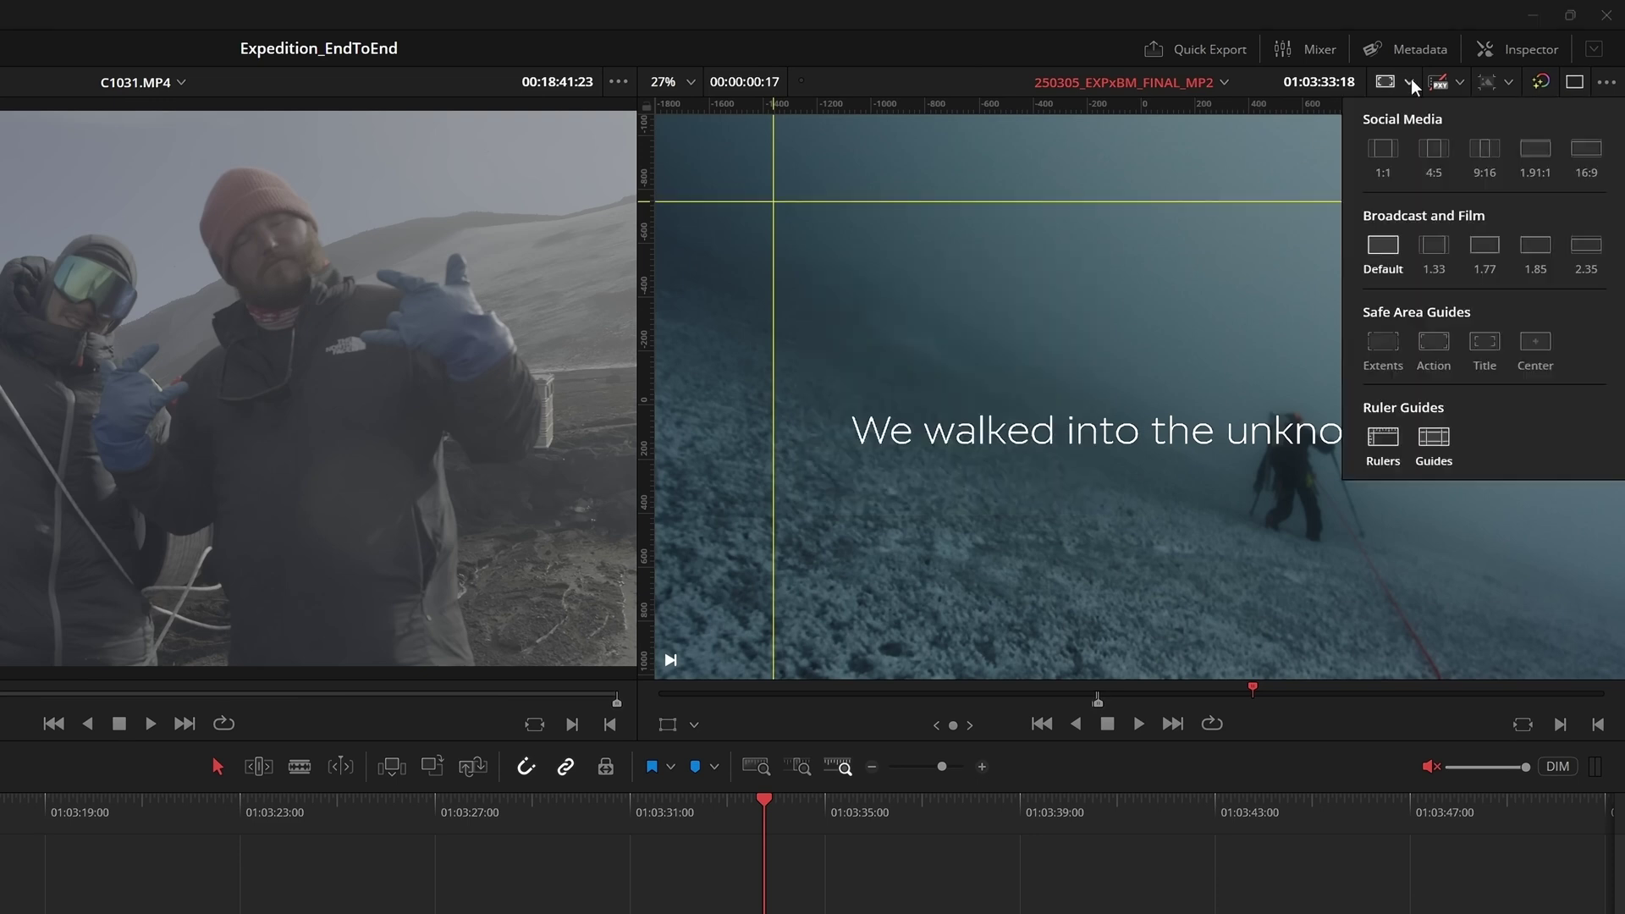
{"action": "left_click", "coordinate": [1382, 435]}
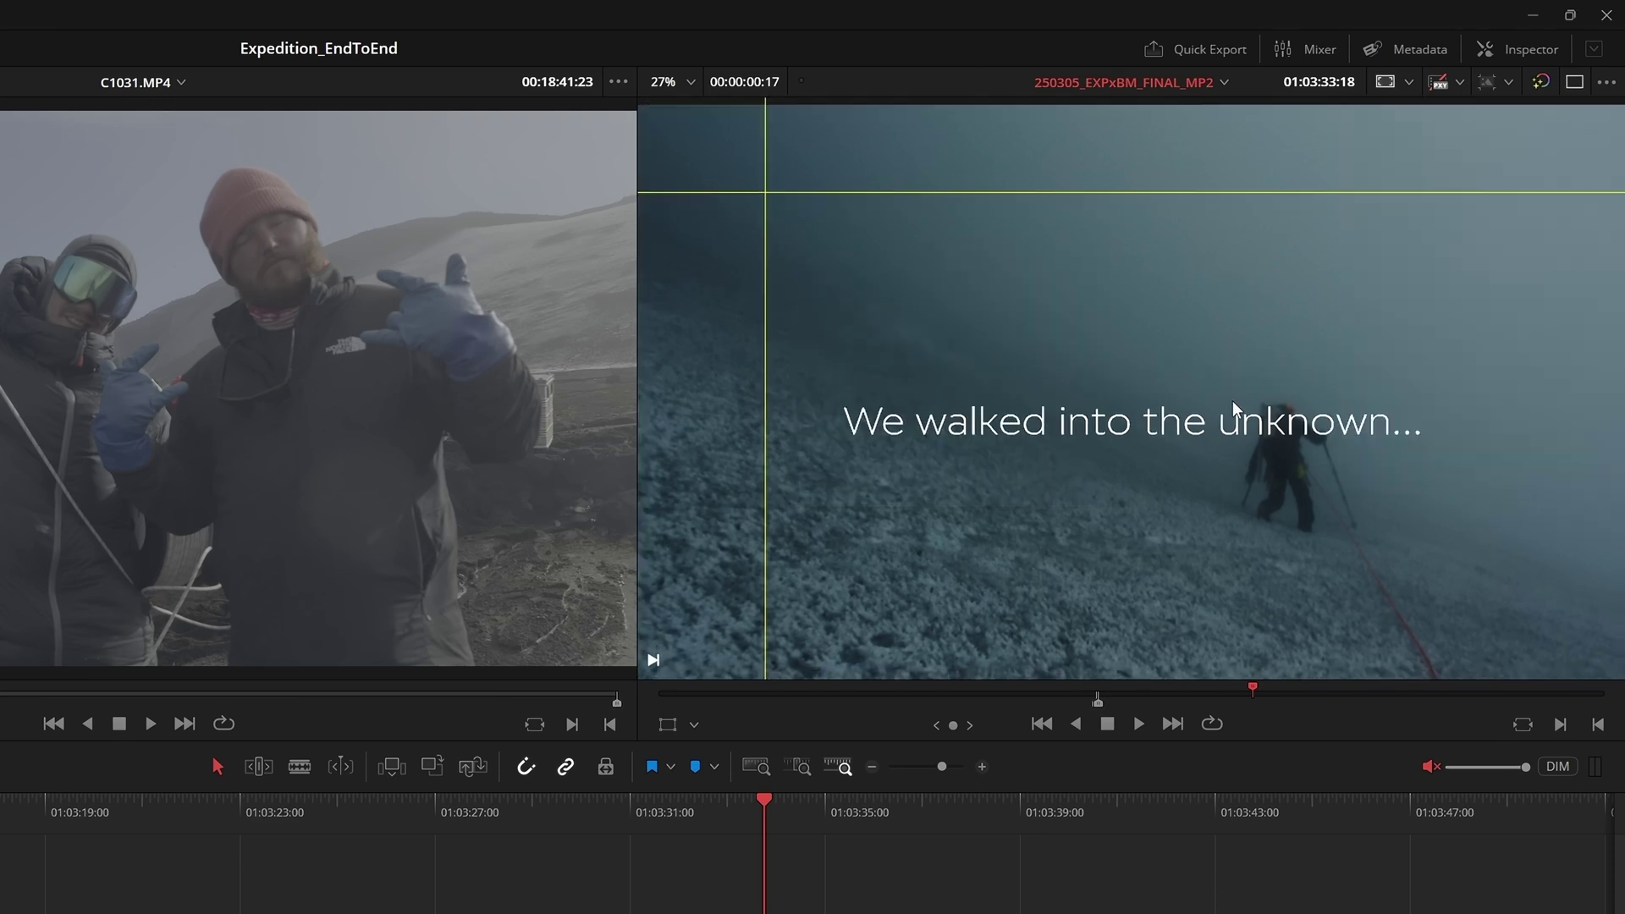
{"action": "left_click_drag", "start_coordinate": [1175, 426], "coordinate": [1097, 222]}
{"action": "left_click", "coordinate": [1177, 318]}
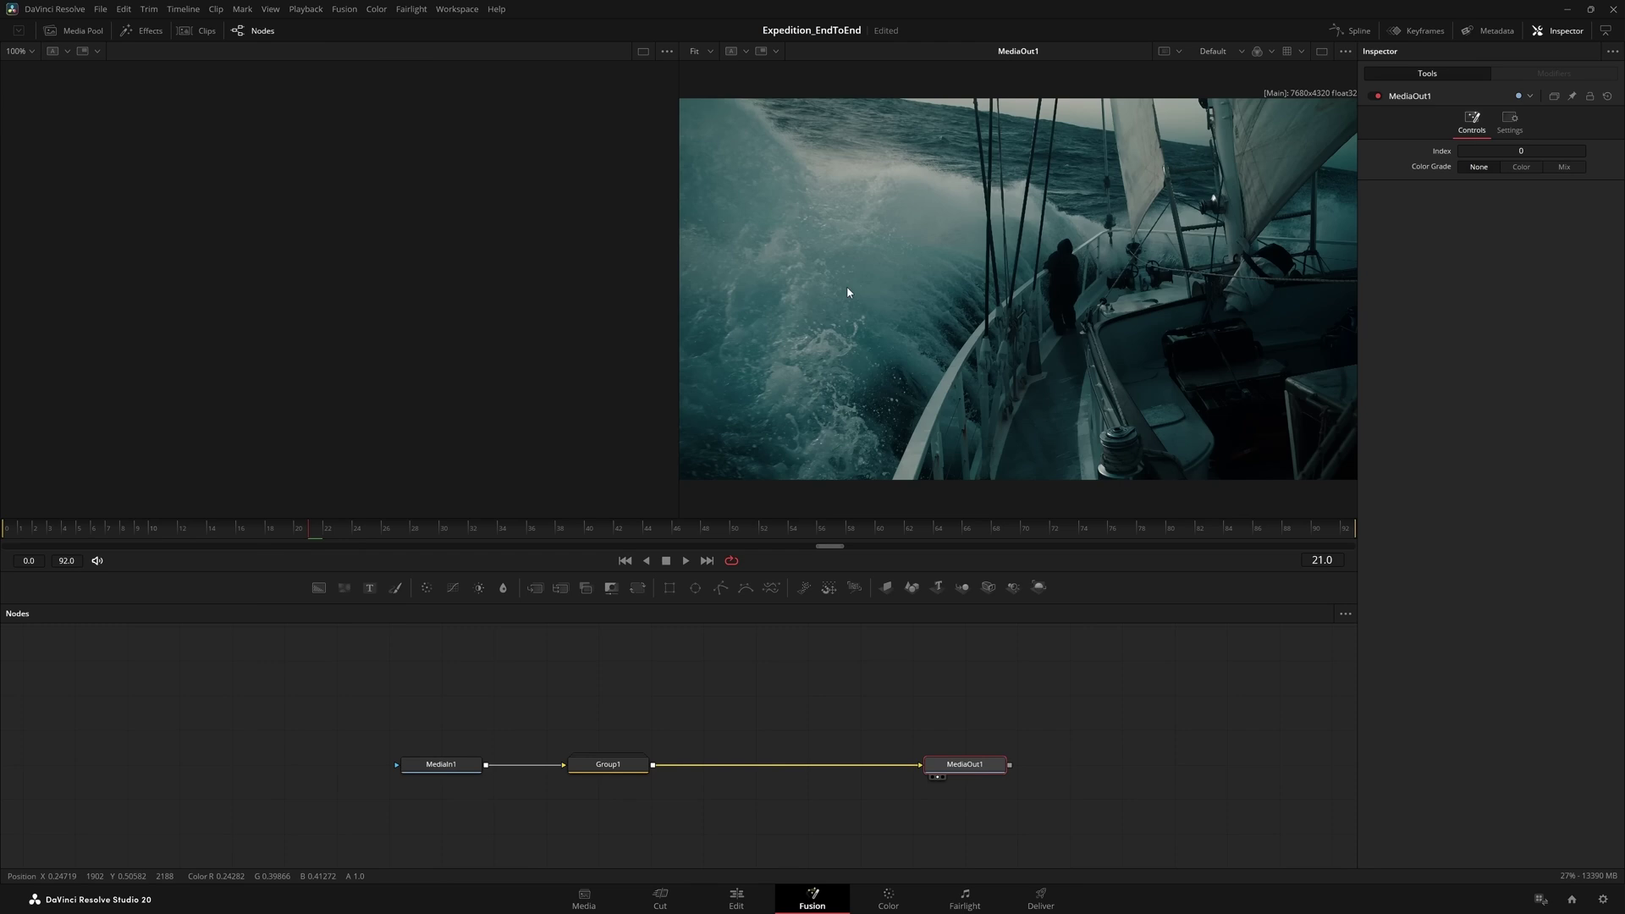
Enable Show Guides in the Fusion viewer and drag the lower horizontal guide higher
{"action": "right_click", "coordinate": [847, 291]}
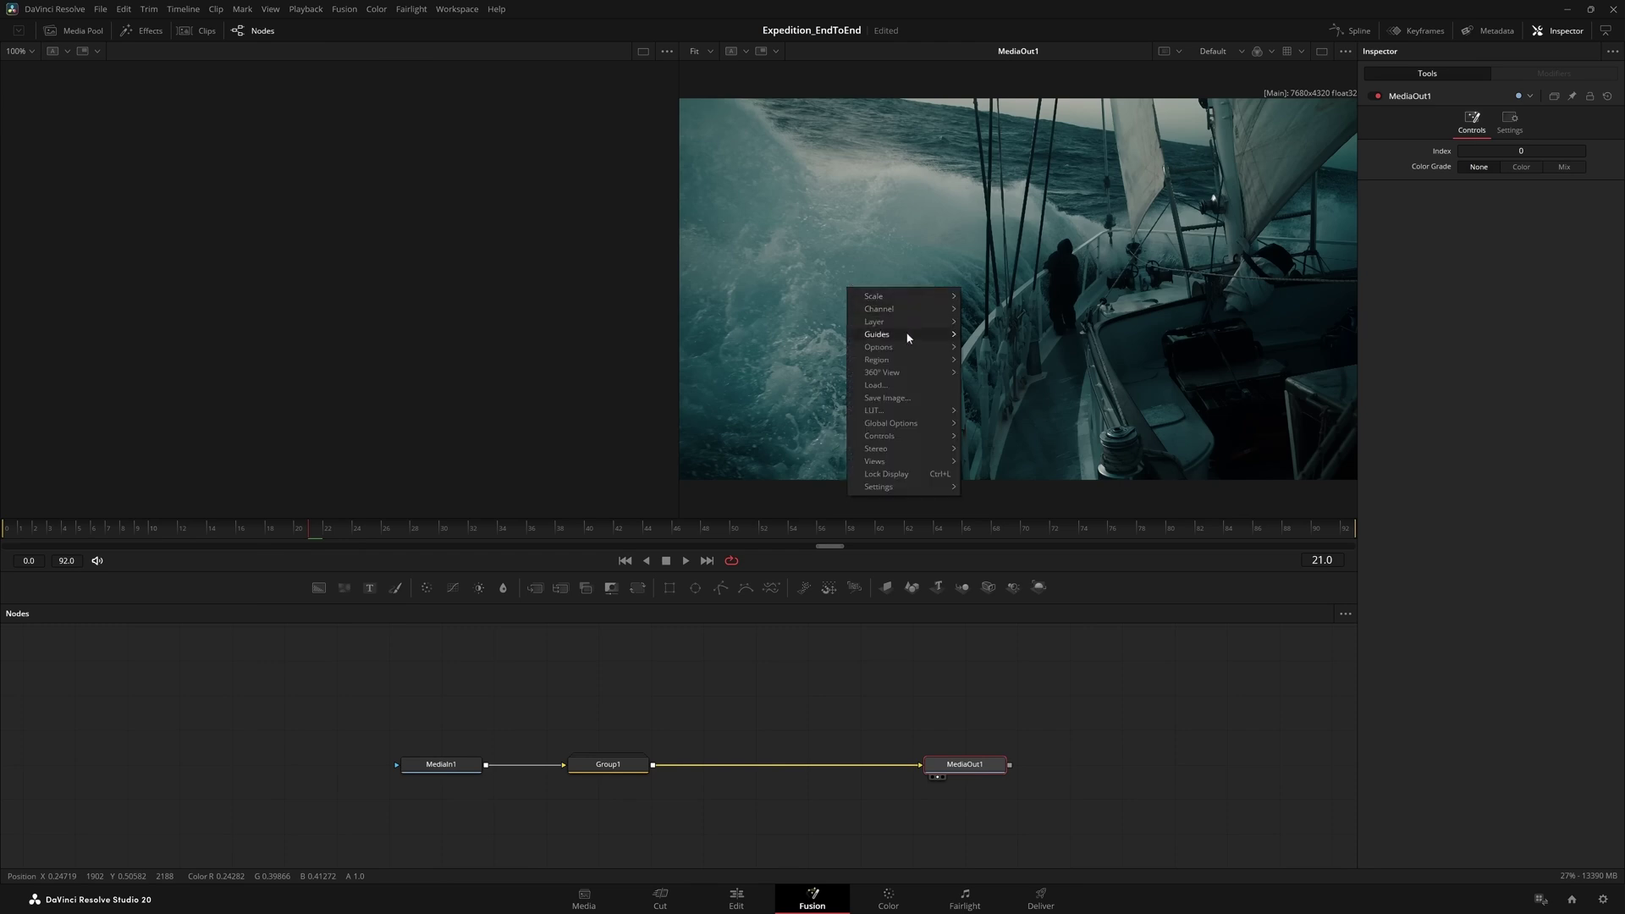
{"action": "mouse_move", "coordinate": [909, 333]}
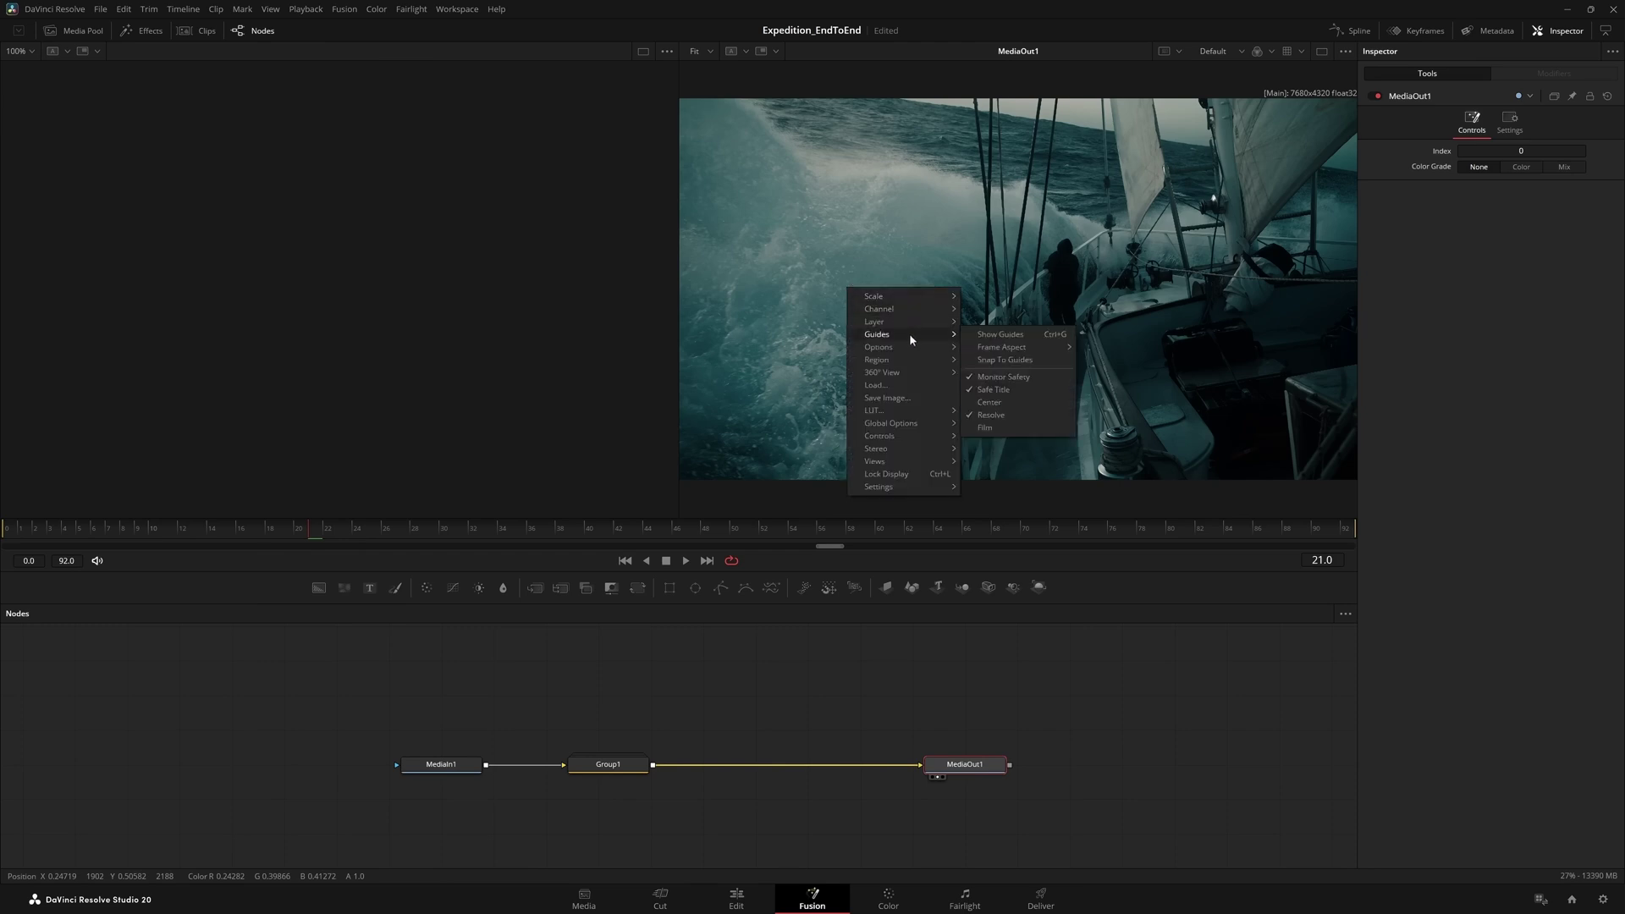
{"action": "left_click", "coordinate": [1030, 338]}
{"action": "left_click_drag", "start_coordinate": [1030, 337], "coordinate": [1025, 296]}
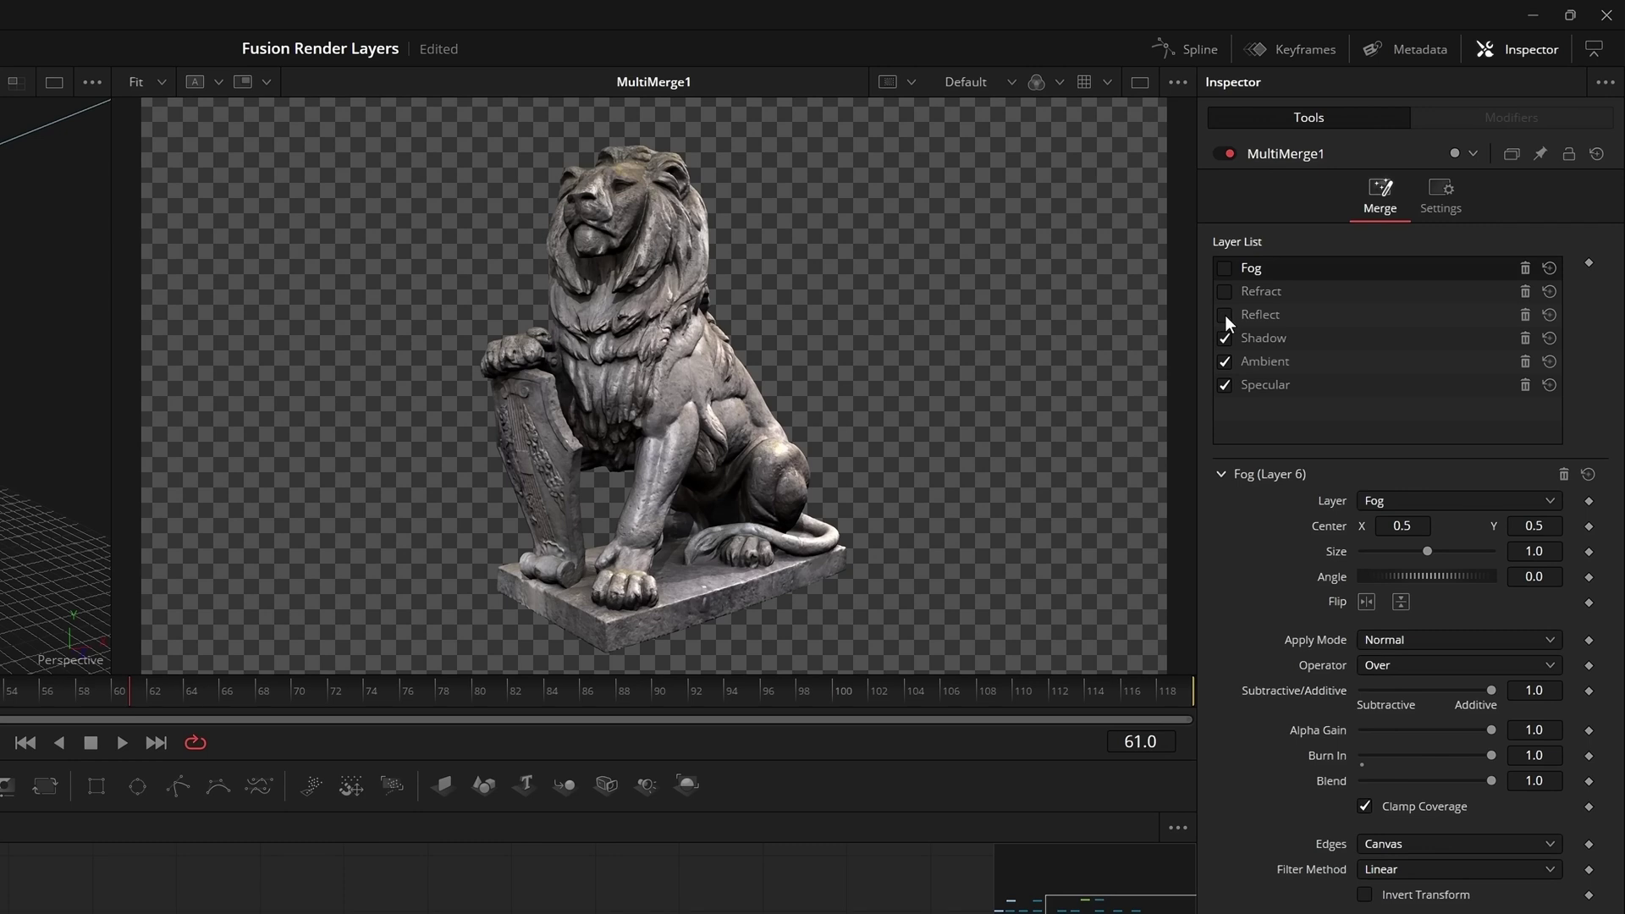
Enable Reflect and Fog in MultiMerge1, then view the Shadow pass and then the Specular pass alone
{"action": "left_click", "coordinate": [1224, 315]}
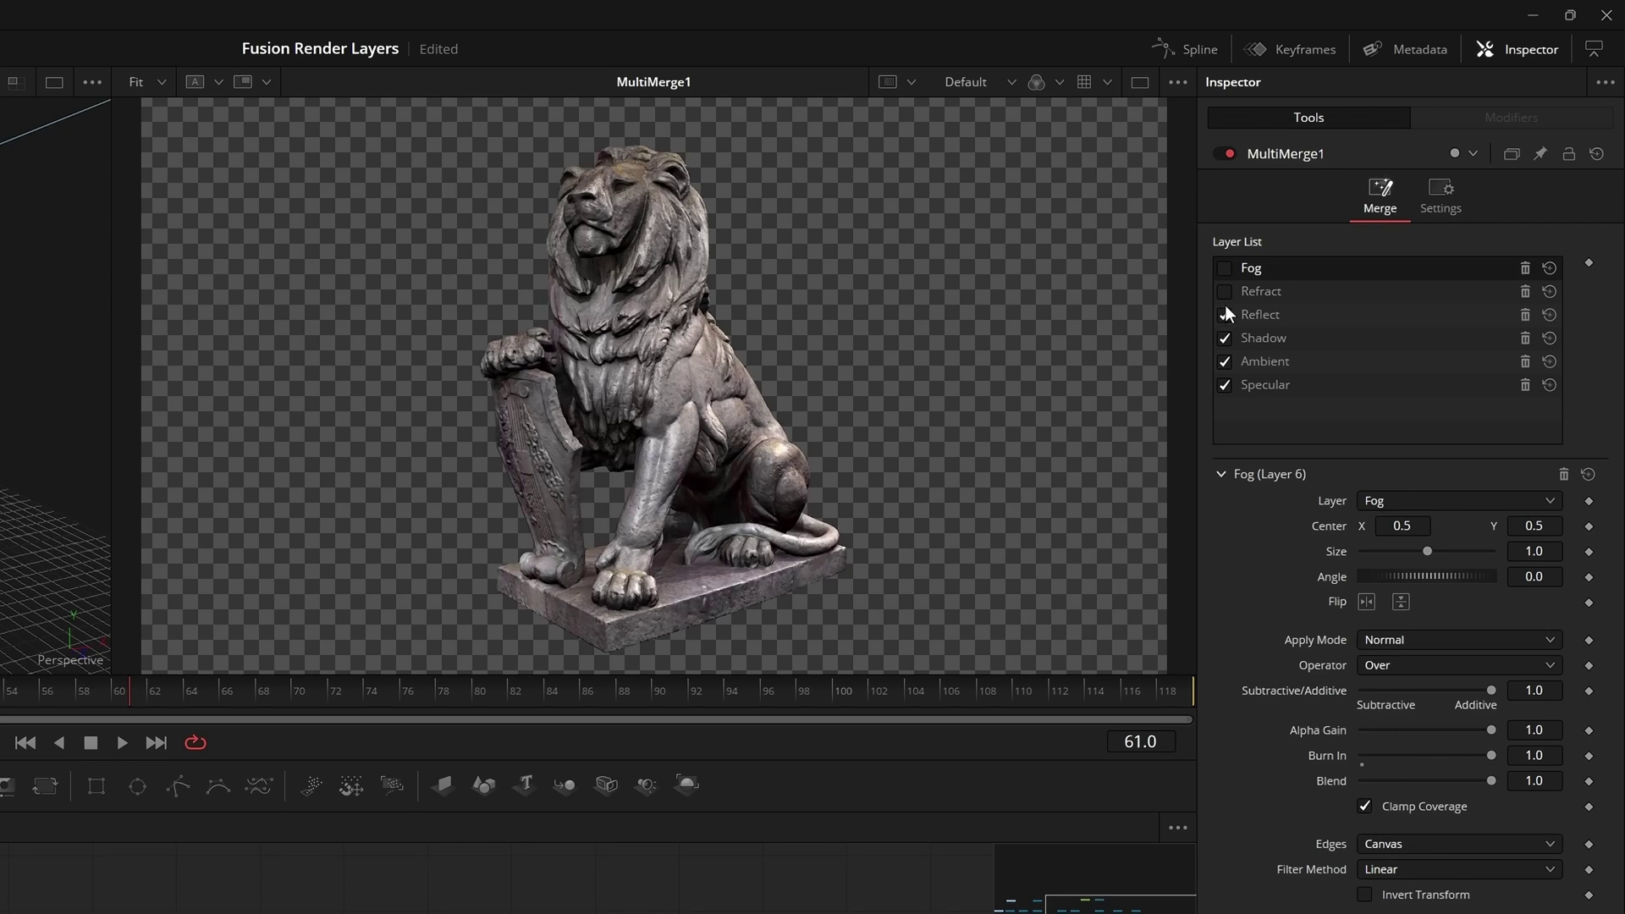
{"action": "left_click", "coordinate": [1224, 269]}
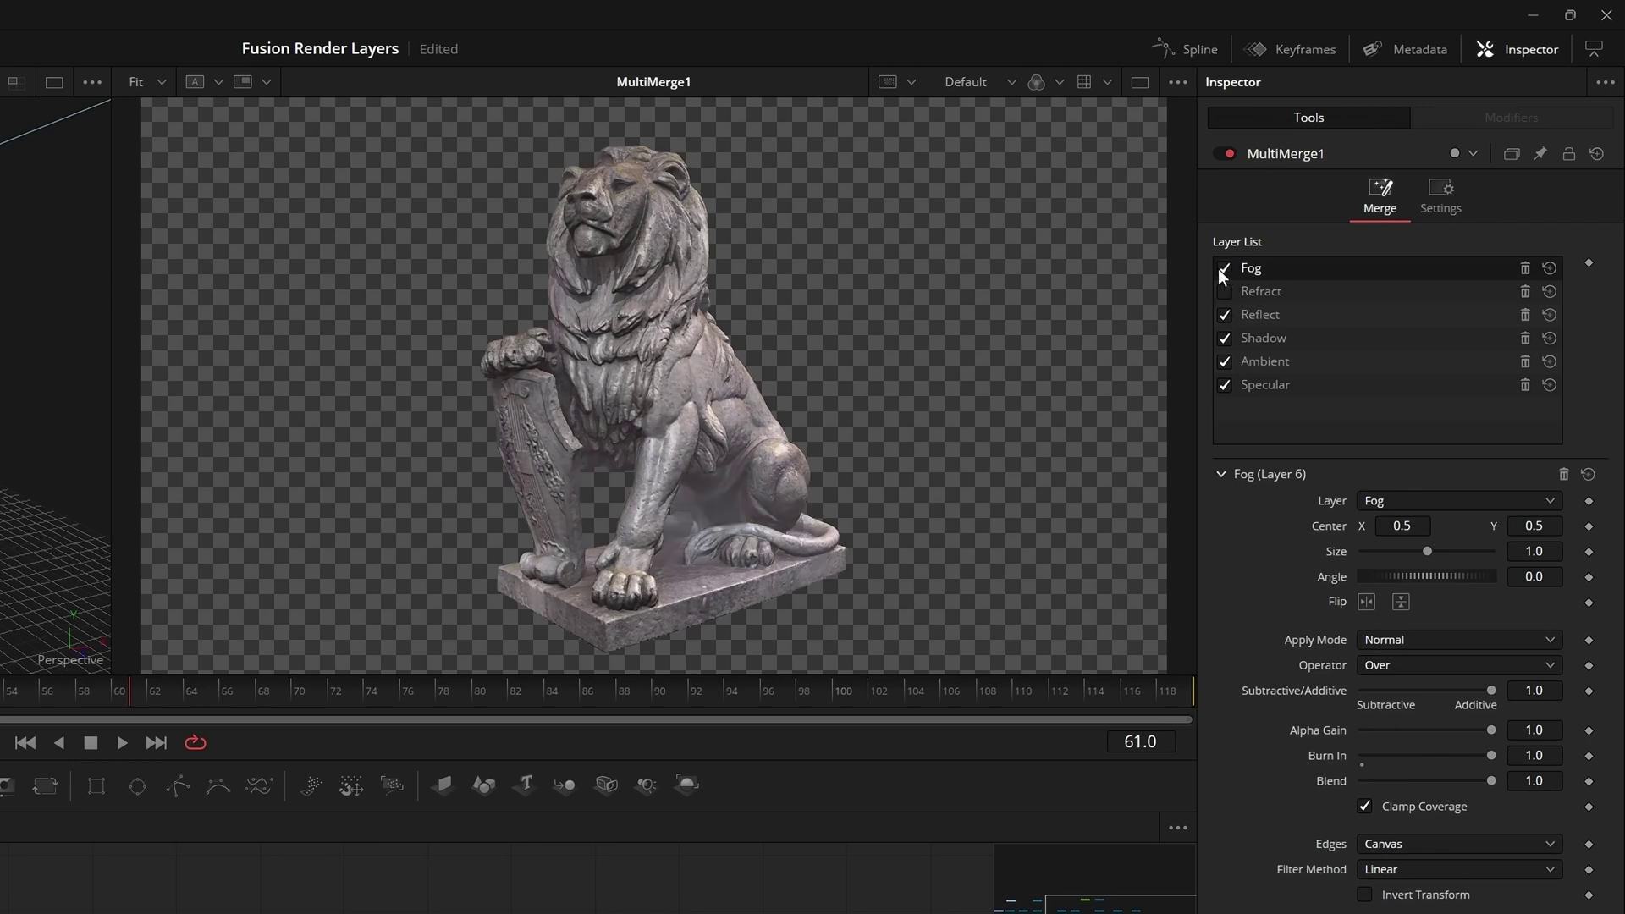
{"action": "left_click", "coordinate": [993, 83]}
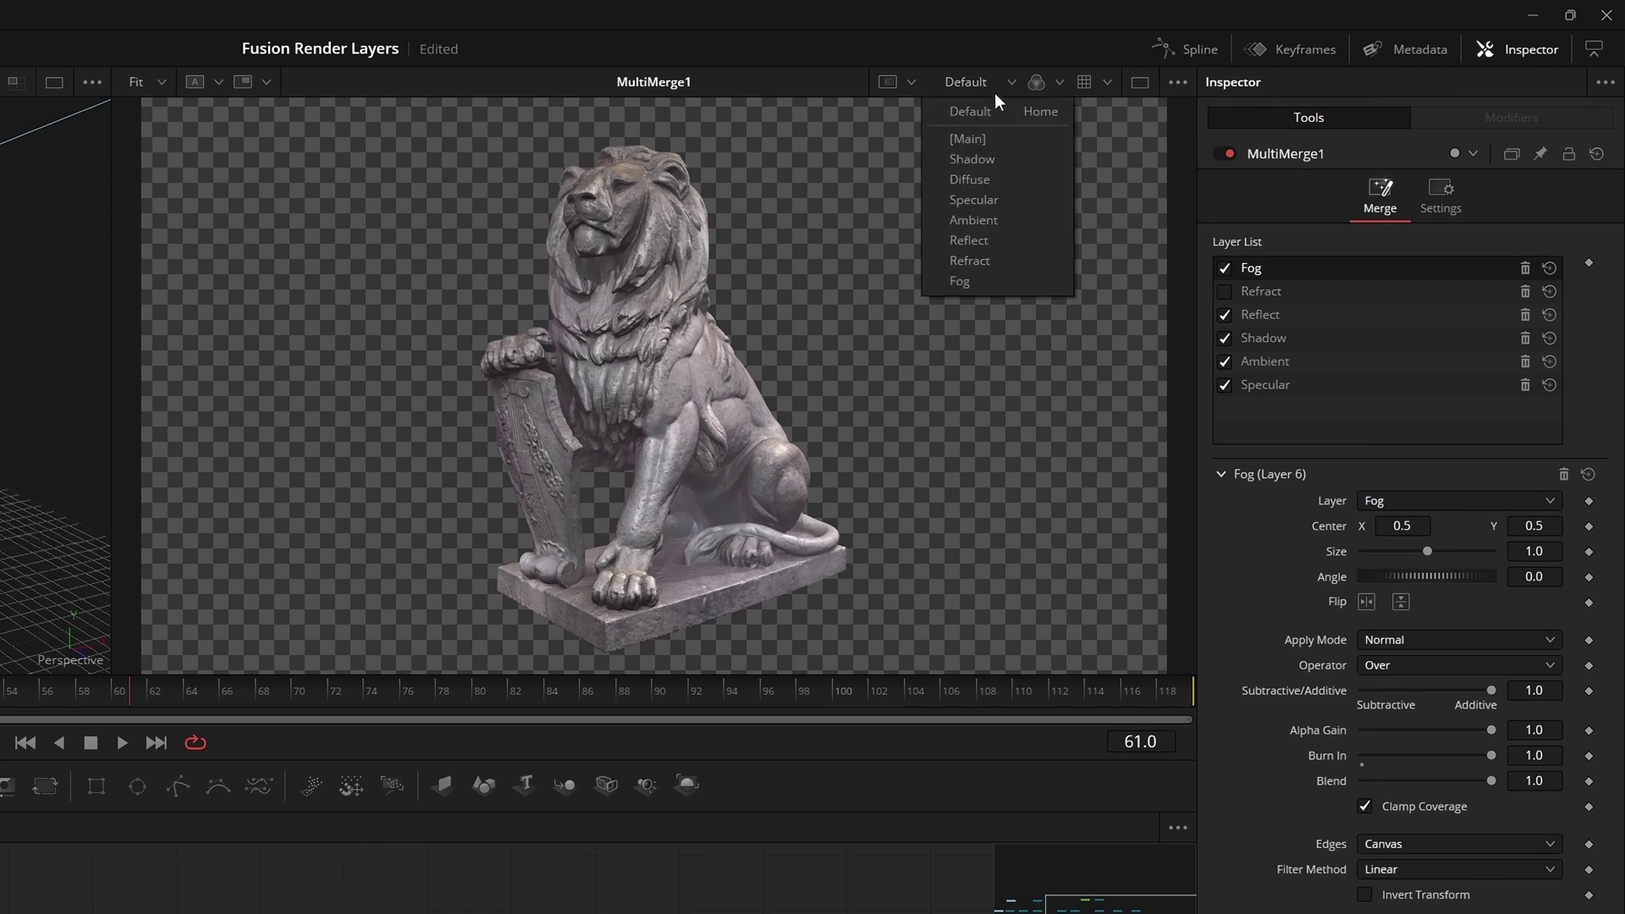
{"action": "left_click", "coordinate": [1006, 157]}
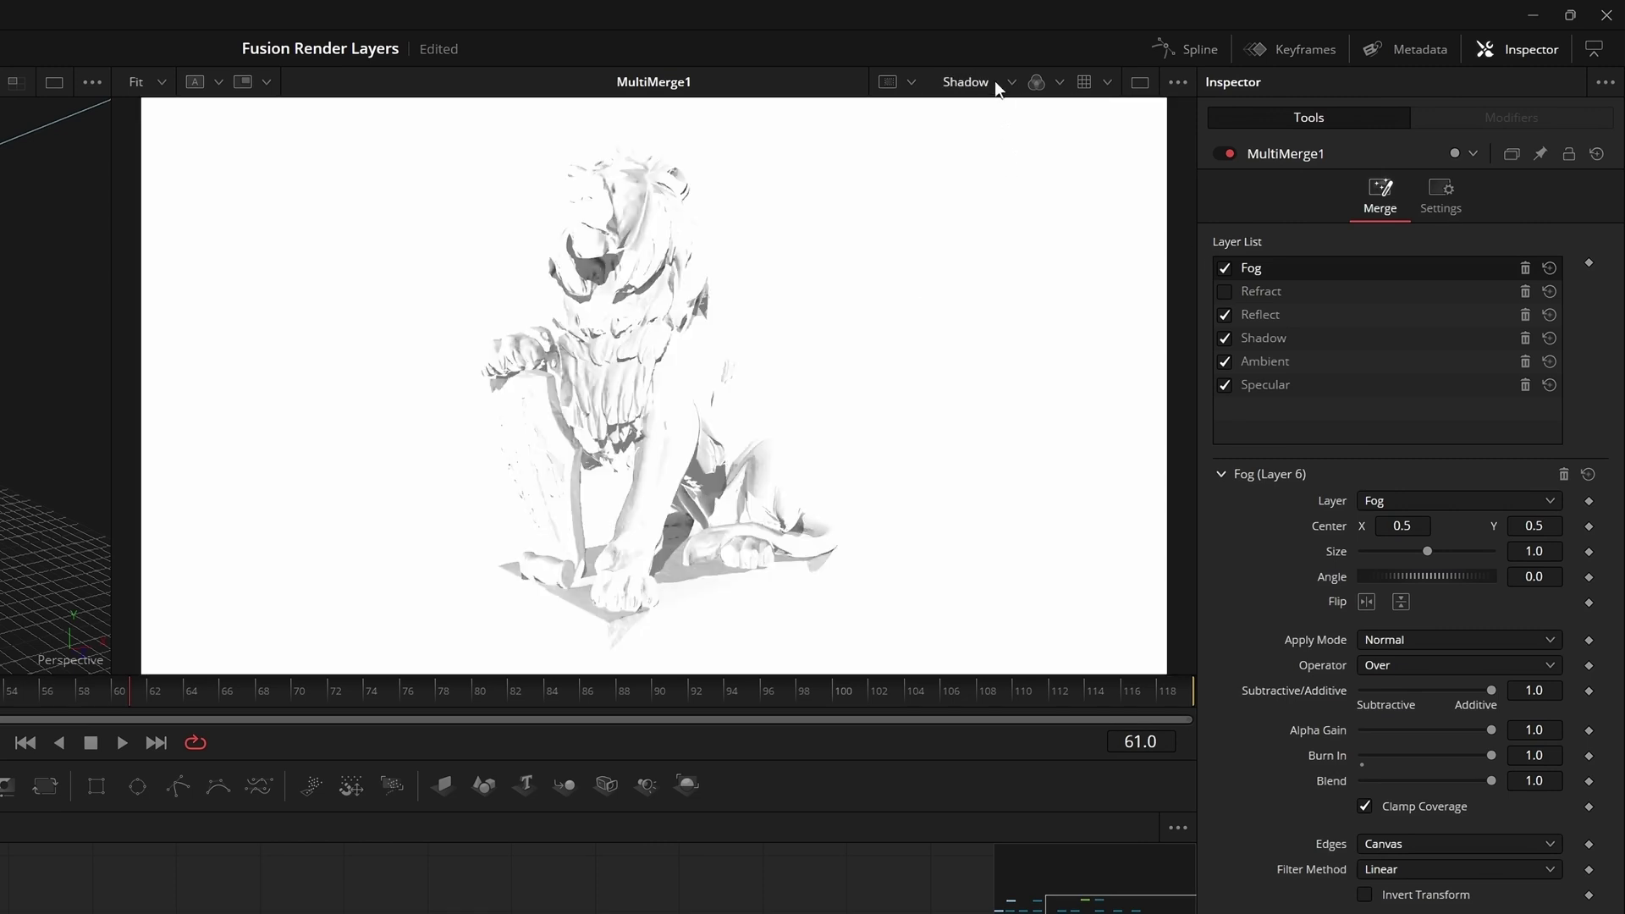
{"action": "left_click", "coordinate": [993, 81]}
{"action": "left_click", "coordinate": [1019, 198]}
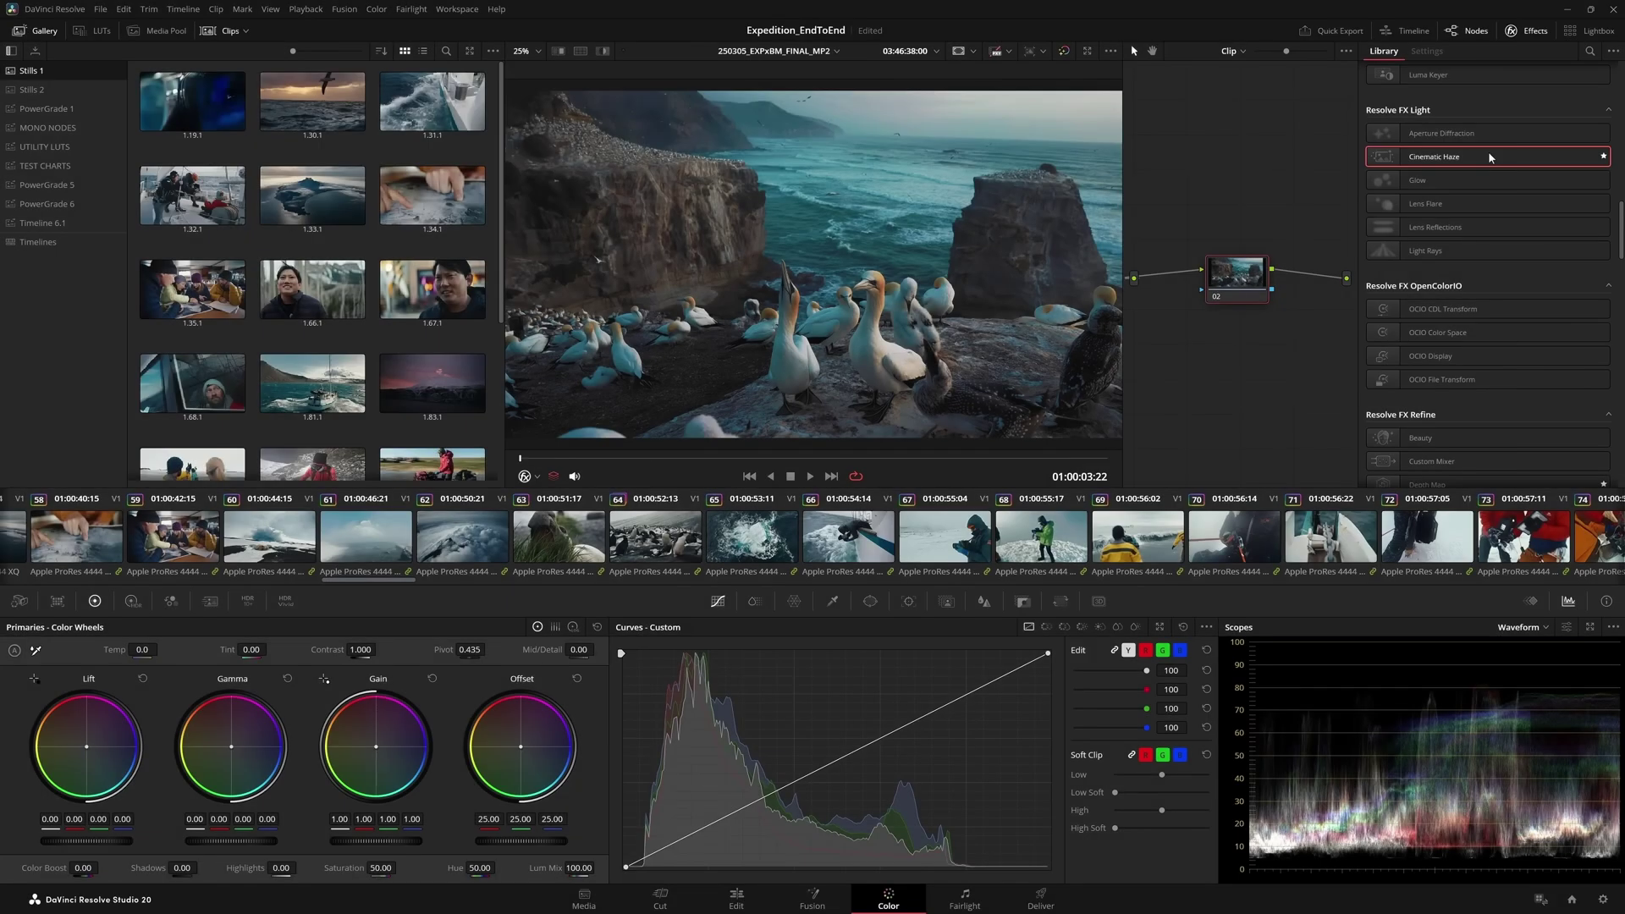
Apply Cinematic Haze to node 02, lower Near Limit, raise Airlight, tint it light blue, and lower Halo Threshold
{"action": "left_click_drag", "start_coordinate": [1490, 159], "coordinate": [1246, 278]}
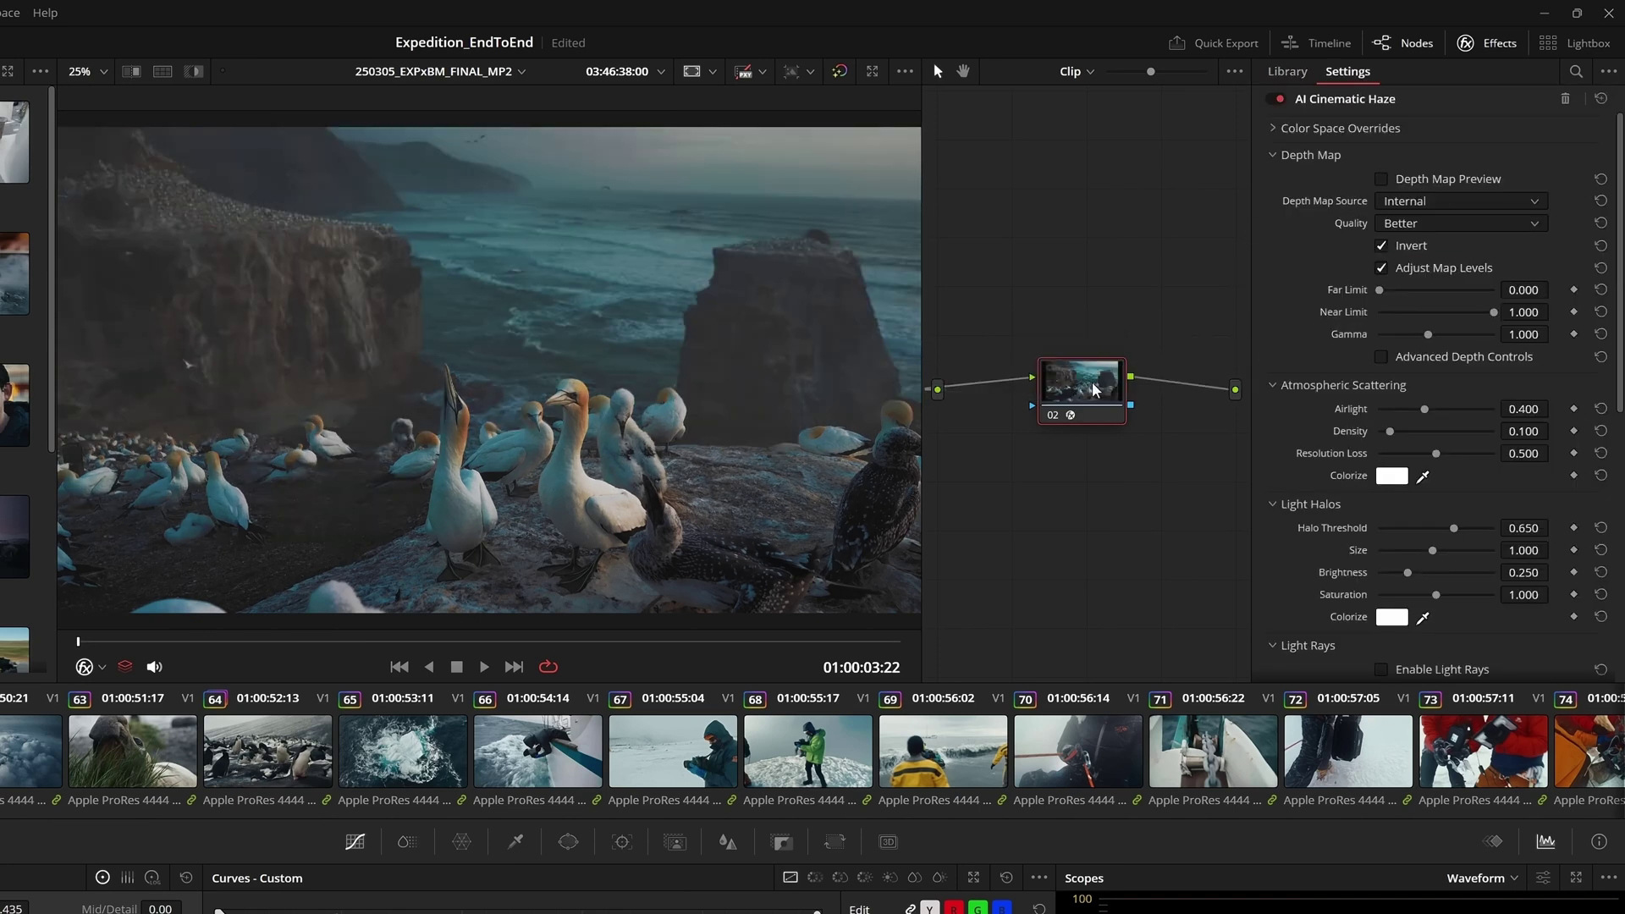
{"action": "left_click", "coordinate": [1381, 180]}
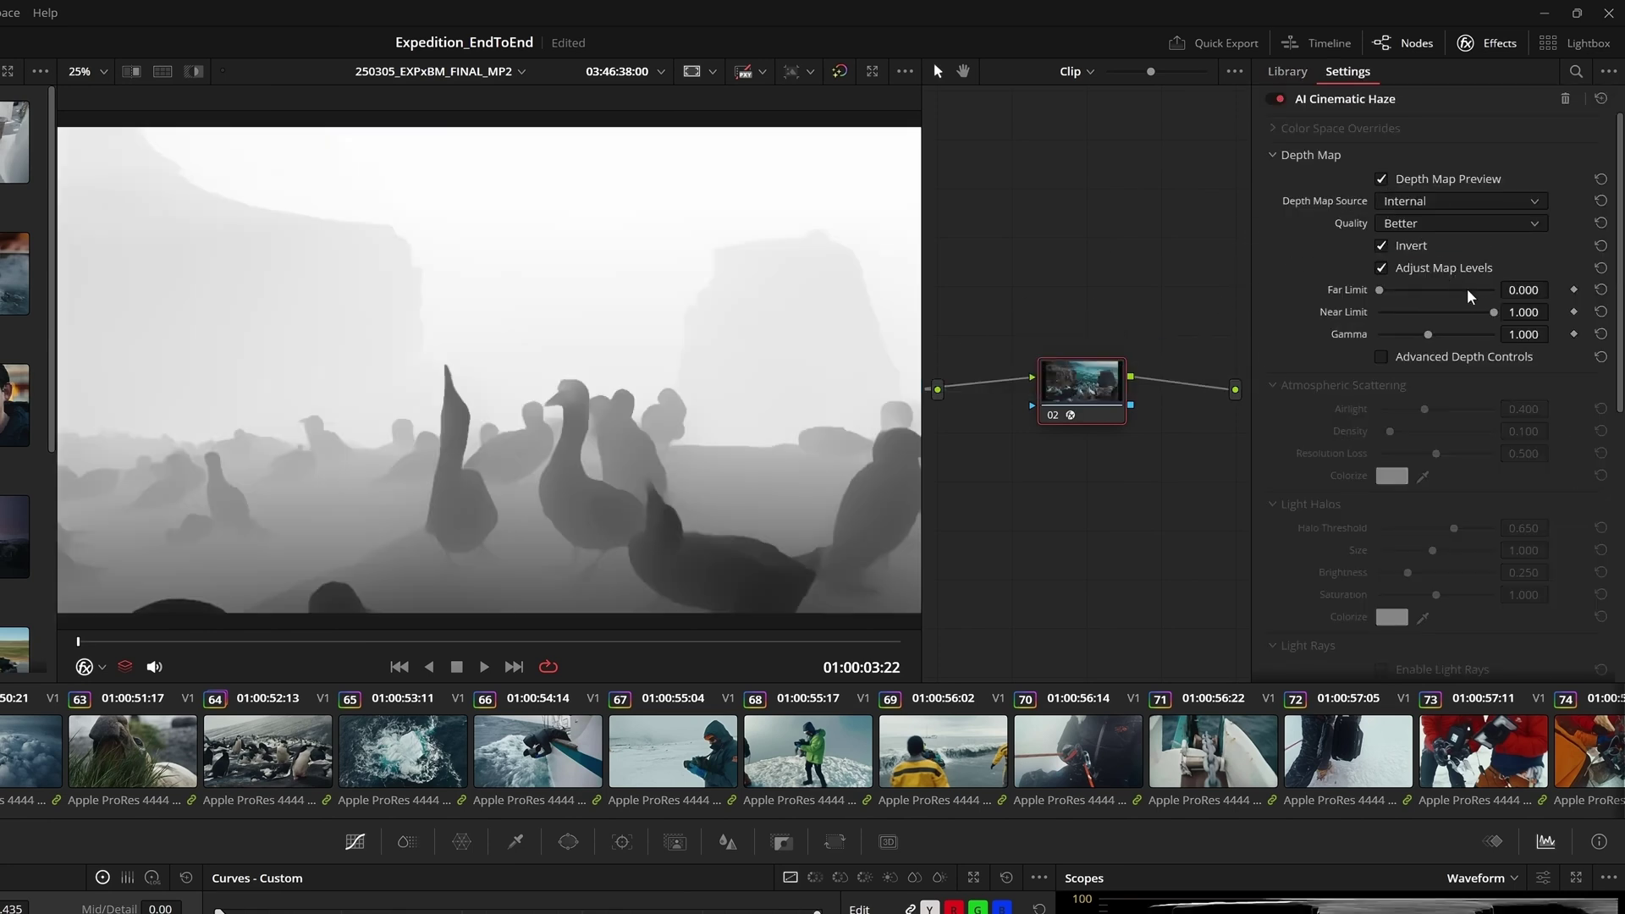
{"action": "left_click_drag", "start_coordinate": [1493, 311], "coordinate": [1451, 315]}
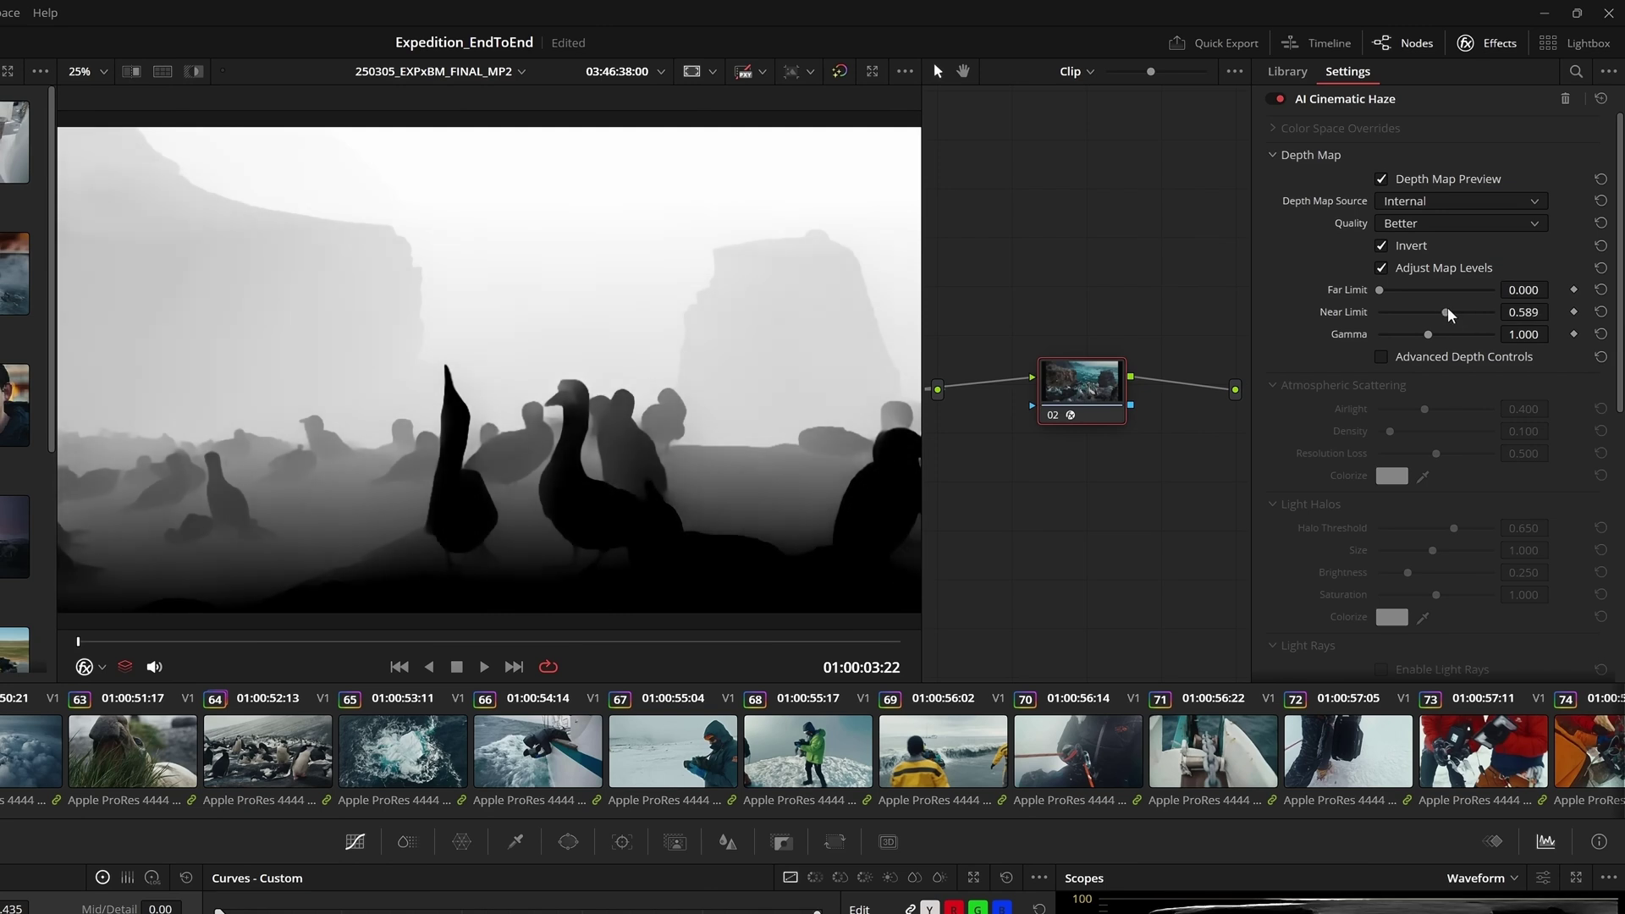
{"action": "left_click", "coordinate": [1384, 181]}
{"action": "left_click_drag", "start_coordinate": [1424, 410], "coordinate": [1398, 431]}
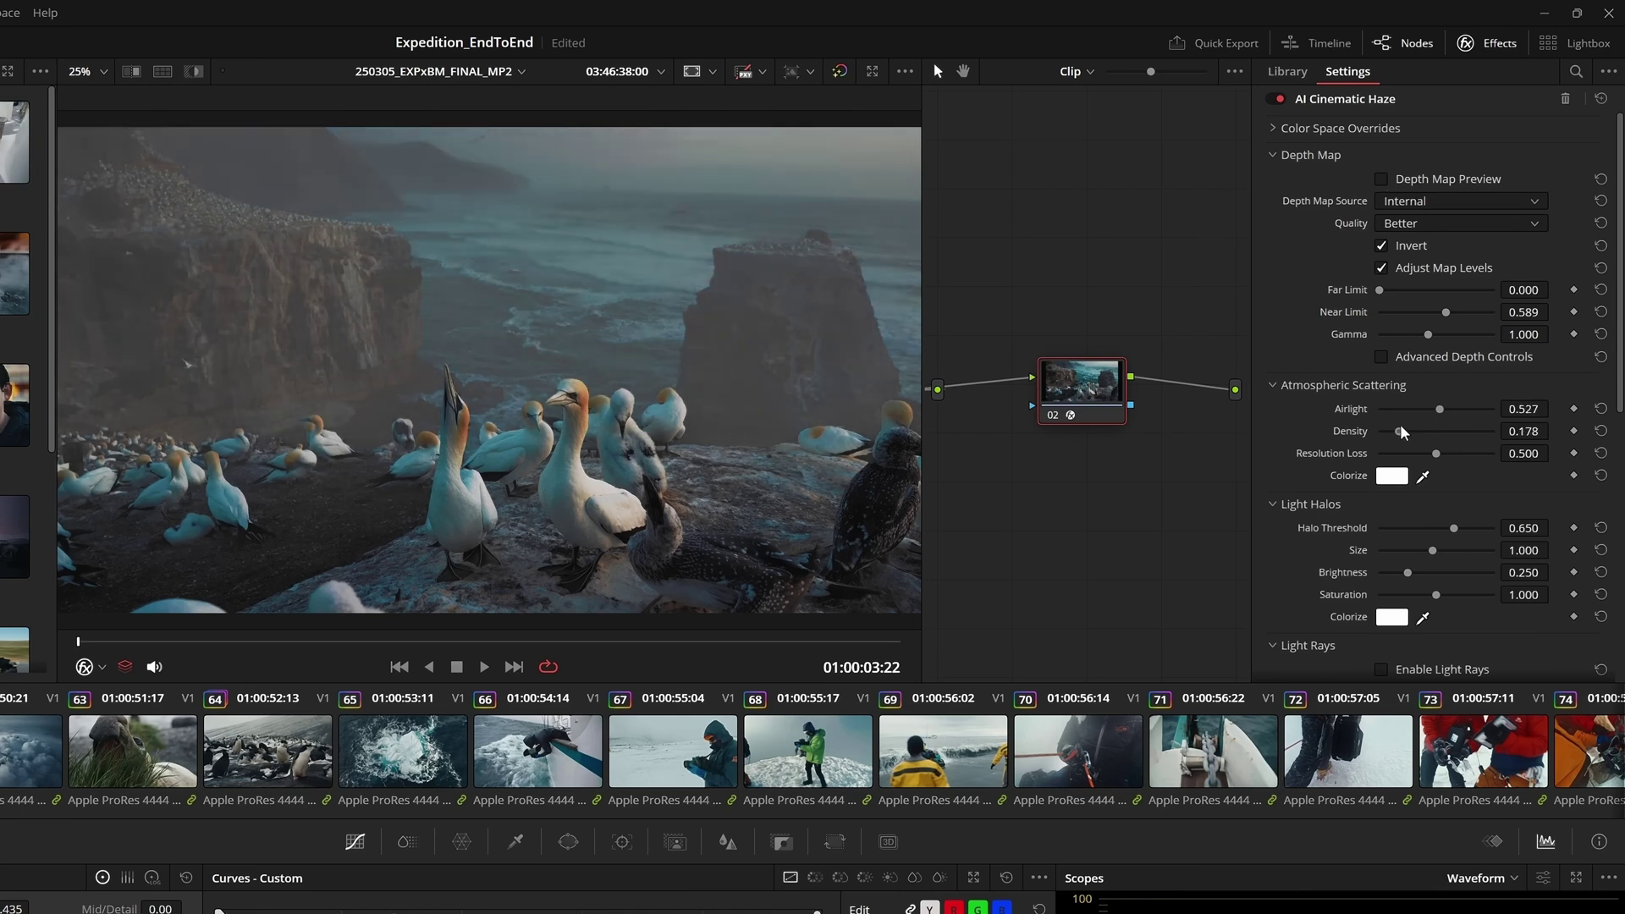
{"action": "left_click", "coordinate": [1396, 477]}
{"action": "left_click_drag", "start_coordinate": [537, 618], "coordinate": [538, 643]}
{"action": "left_click", "coordinate": [656, 816]}
{"action": "mouse_move", "coordinate": [1454, 528]}
{"action": "left_mouse_down"}
{"action": "mouse_move", "coordinate": [1418, 531]}
{"action": "mouse_move", "coordinate": [1448, 528]}
{"action": "left_mouse_up"}
Enable Light Rays and lower their source threshold
{"action": "scroll", "coordinate": [1396, 381], "scroll_direction": "down", "scroll_amount": 6}
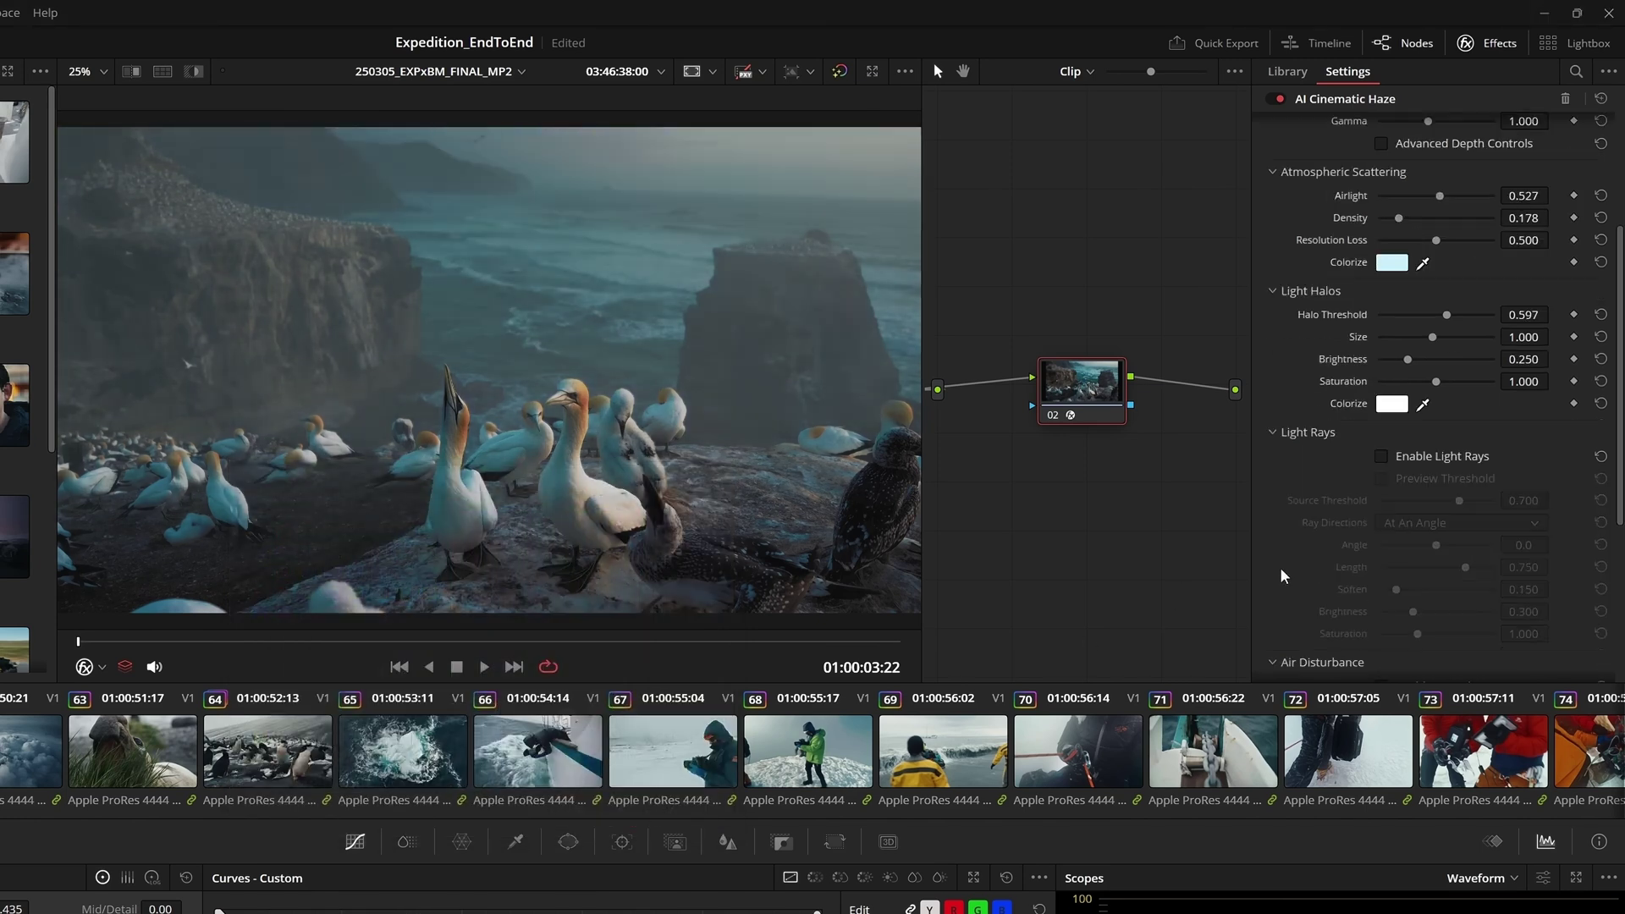
{"action": "left_click", "coordinate": [1382, 296]}
{"action": "left_click", "coordinate": [1381, 319]}
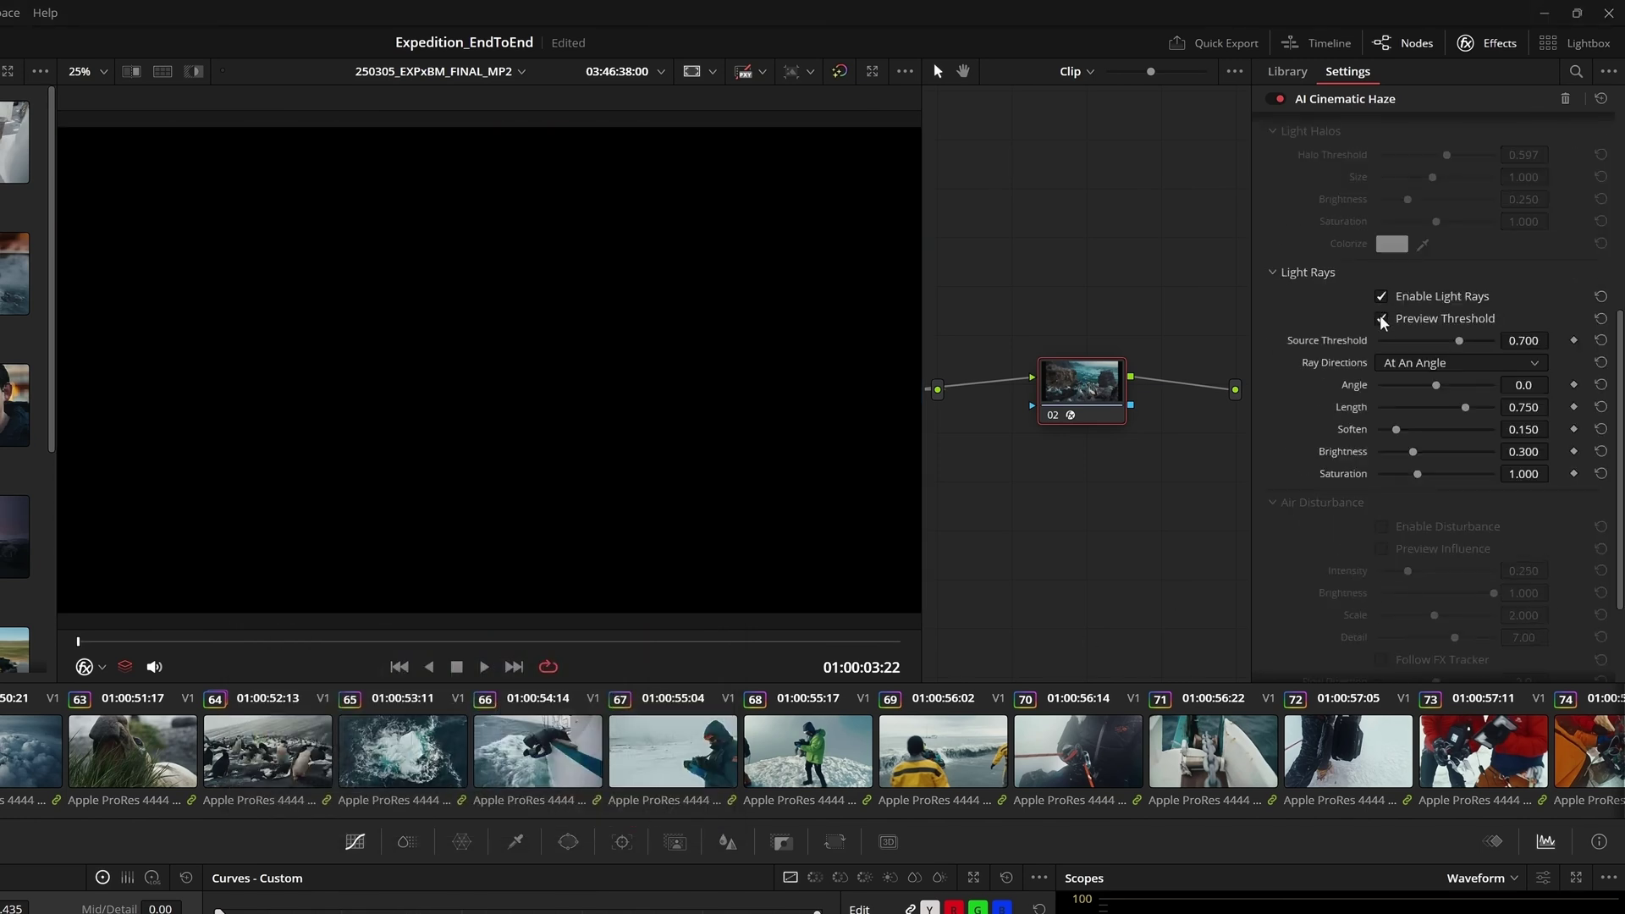
{"action": "left_click_drag", "start_coordinate": [1458, 340], "coordinate": [1429, 386]}
{"action": "left_click", "coordinate": [1382, 319]}
Enable Air Disturbance and raise its intensity to 1.000
{"action": "scroll", "coordinate": [1430, 398], "scroll_direction": "down", "scroll_amount": 3}
{"action": "left_click", "coordinate": [1381, 391]}
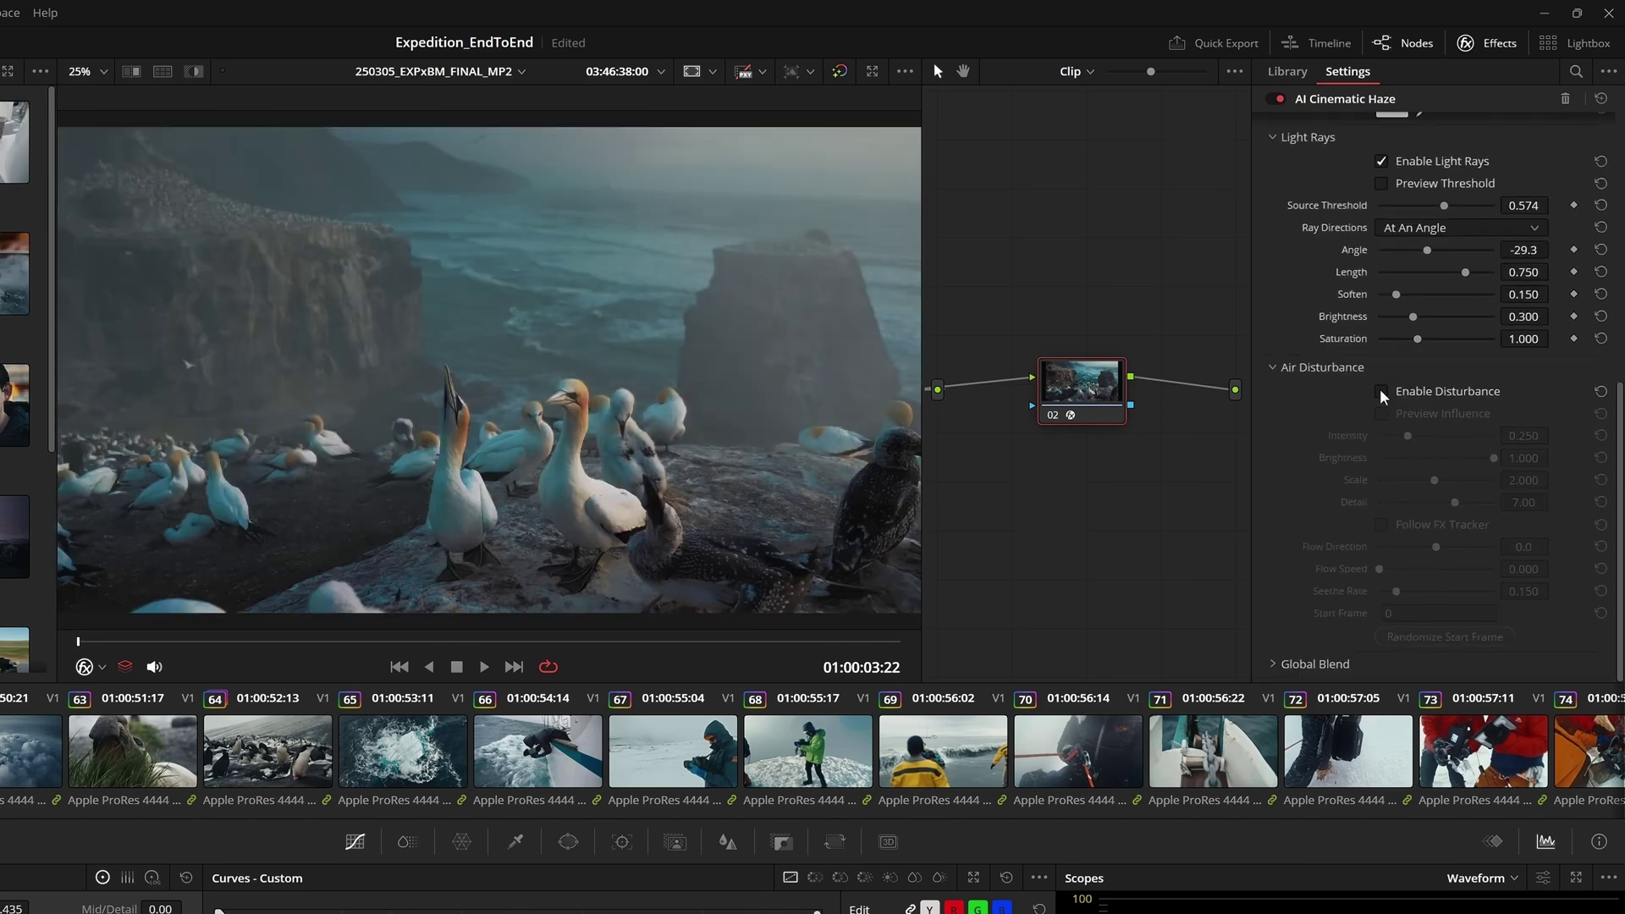
{"action": "left_click", "coordinate": [1381, 412]}
{"action": "left_click_drag", "start_coordinate": [1407, 436], "coordinate": [1496, 435]}
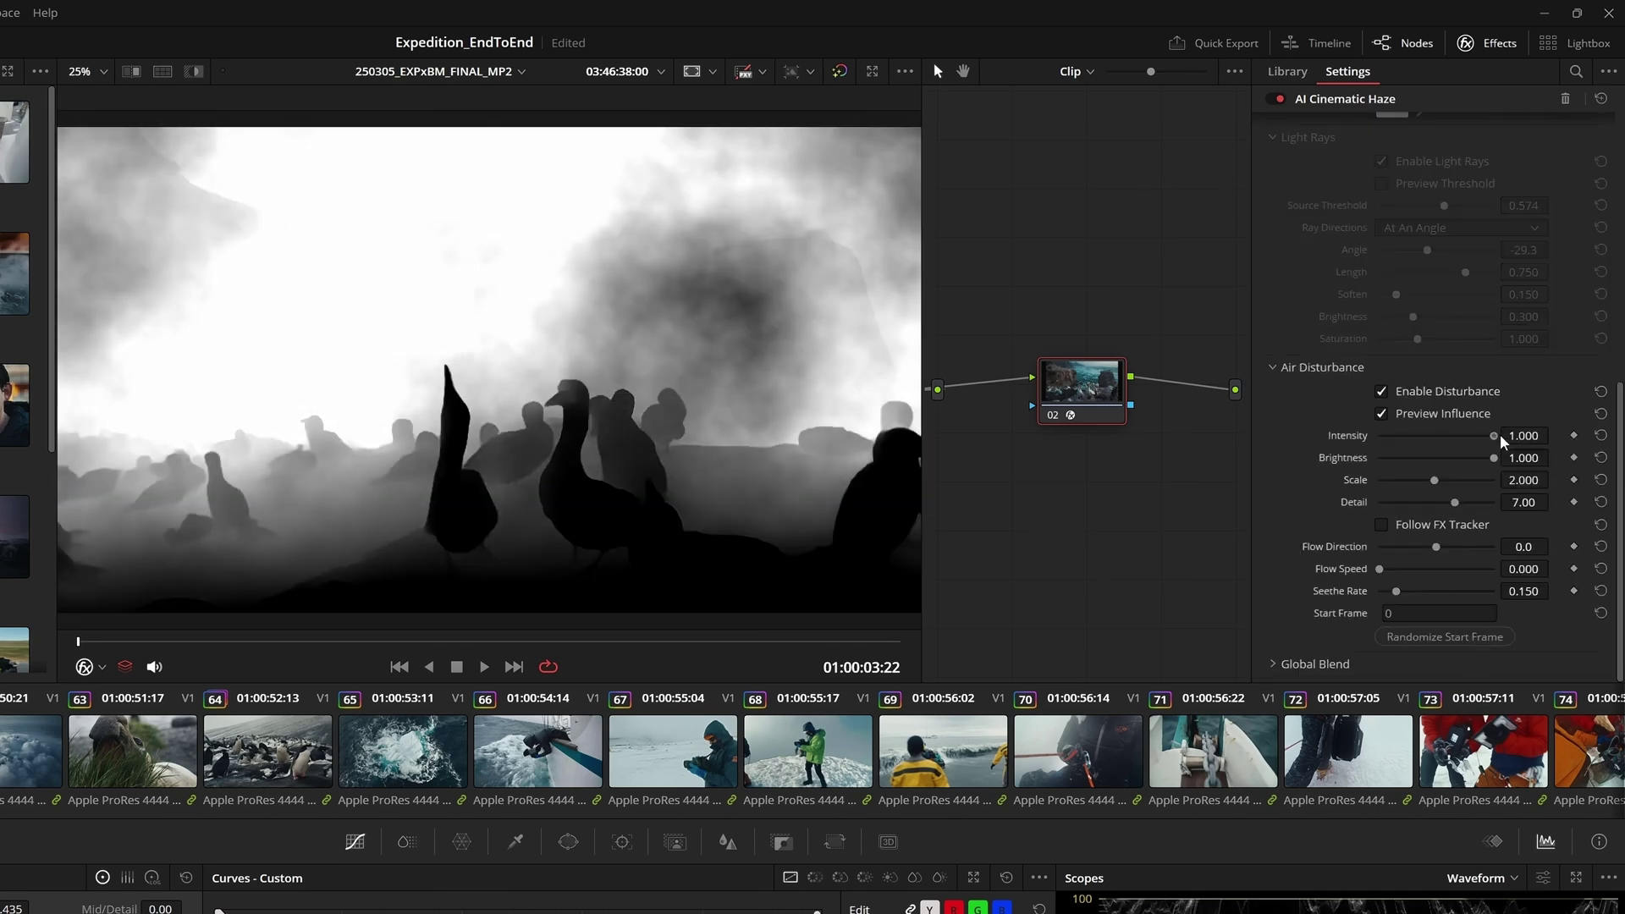
{"action": "left_click", "coordinate": [1382, 414]}
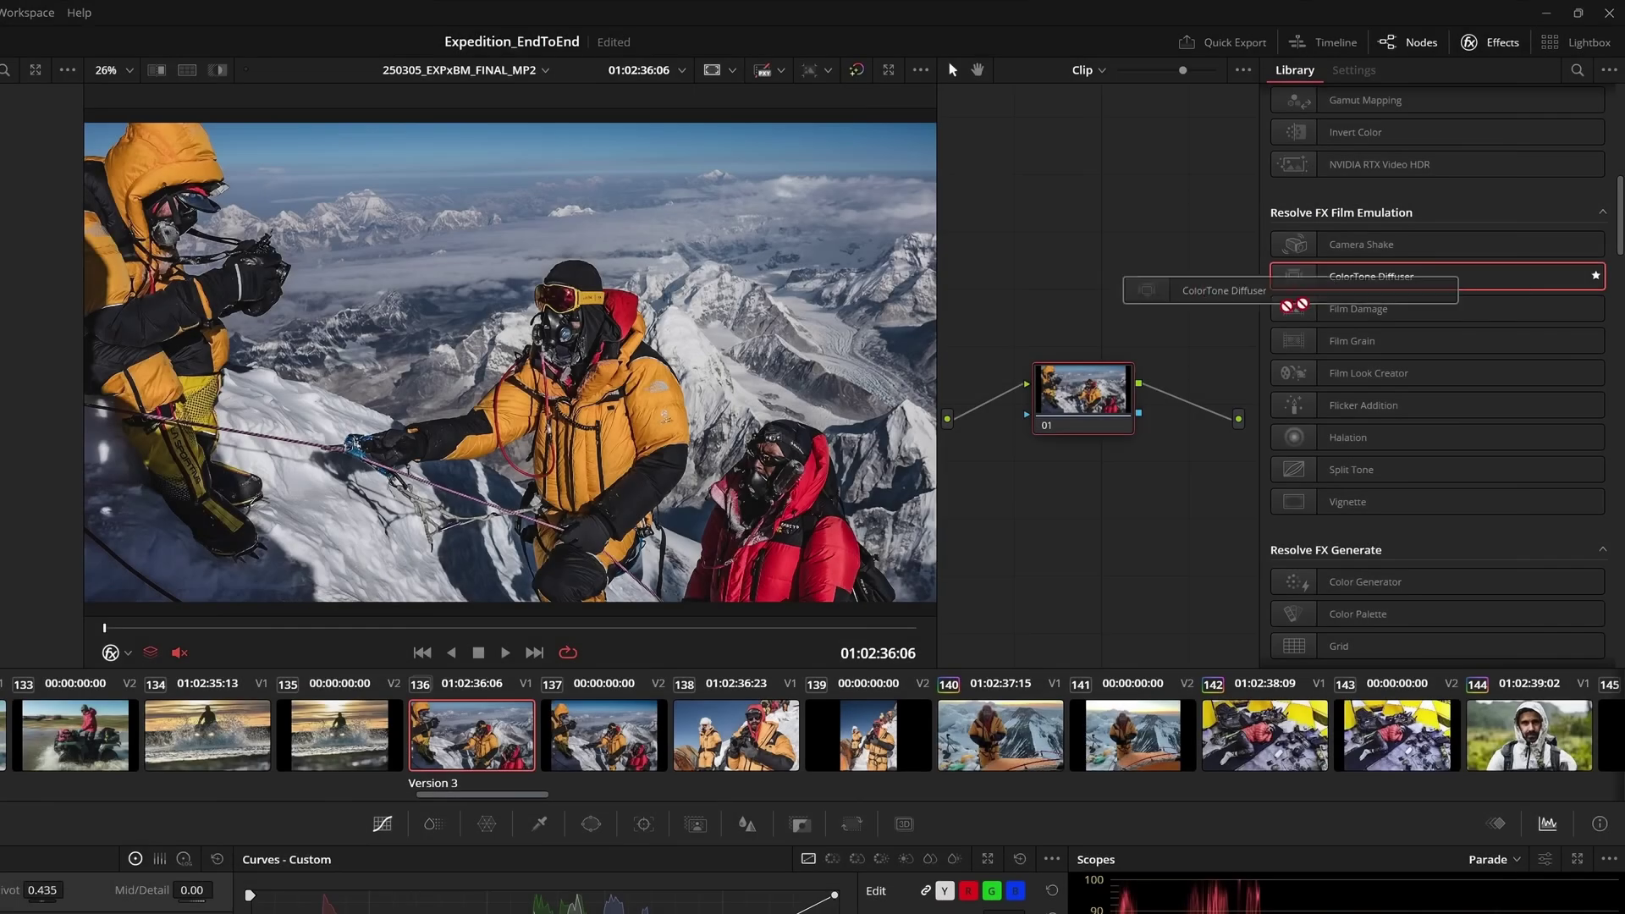
Apply ColorTone Diffuser with the Teal Soft preset, raise Shadow Clip threshold to 0.868, and adjust blue bias
{"action": "left_click_drag", "start_coordinate": [1133, 282], "coordinate": [1067, 385]}
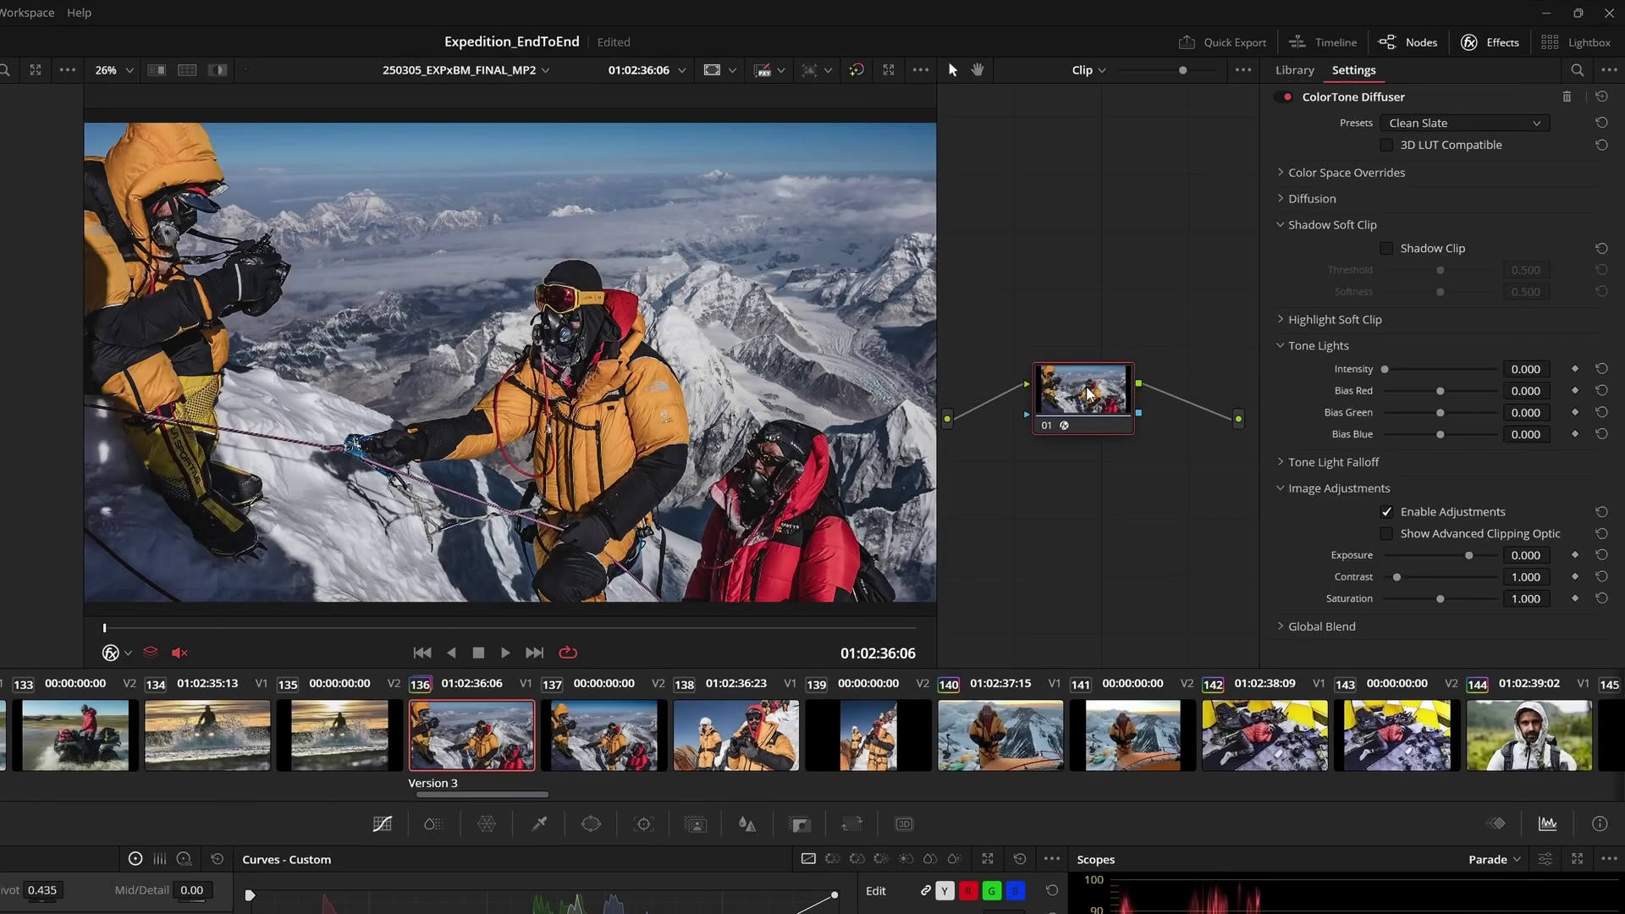
{"action": "left_click", "coordinate": [1505, 126]}
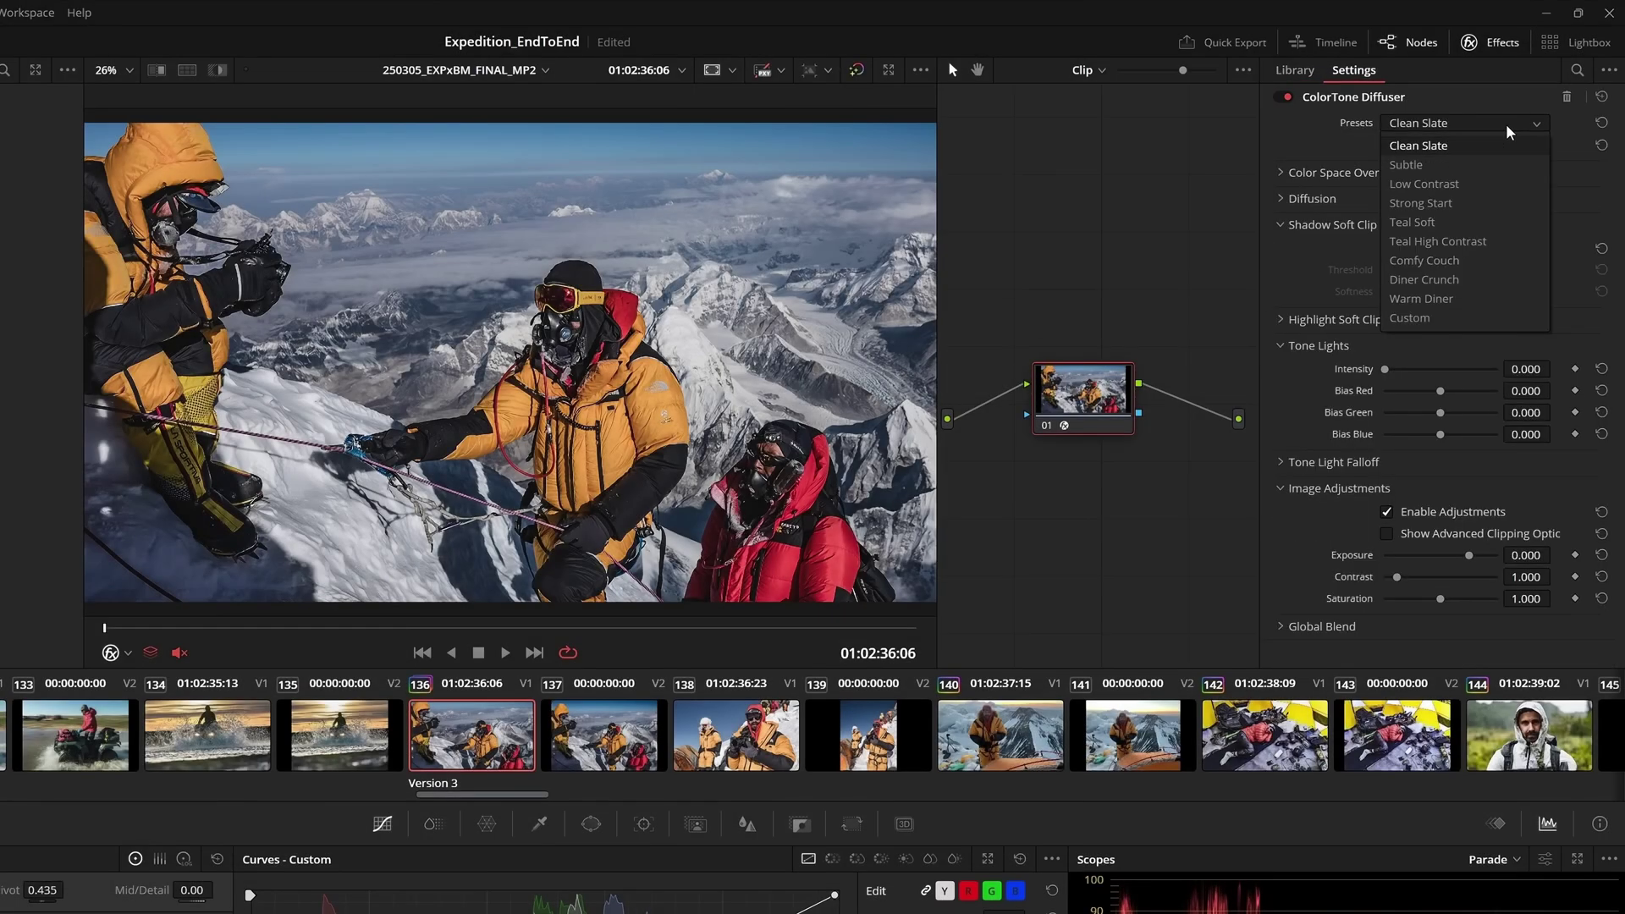
{"action": "left_click", "coordinate": [1507, 222]}
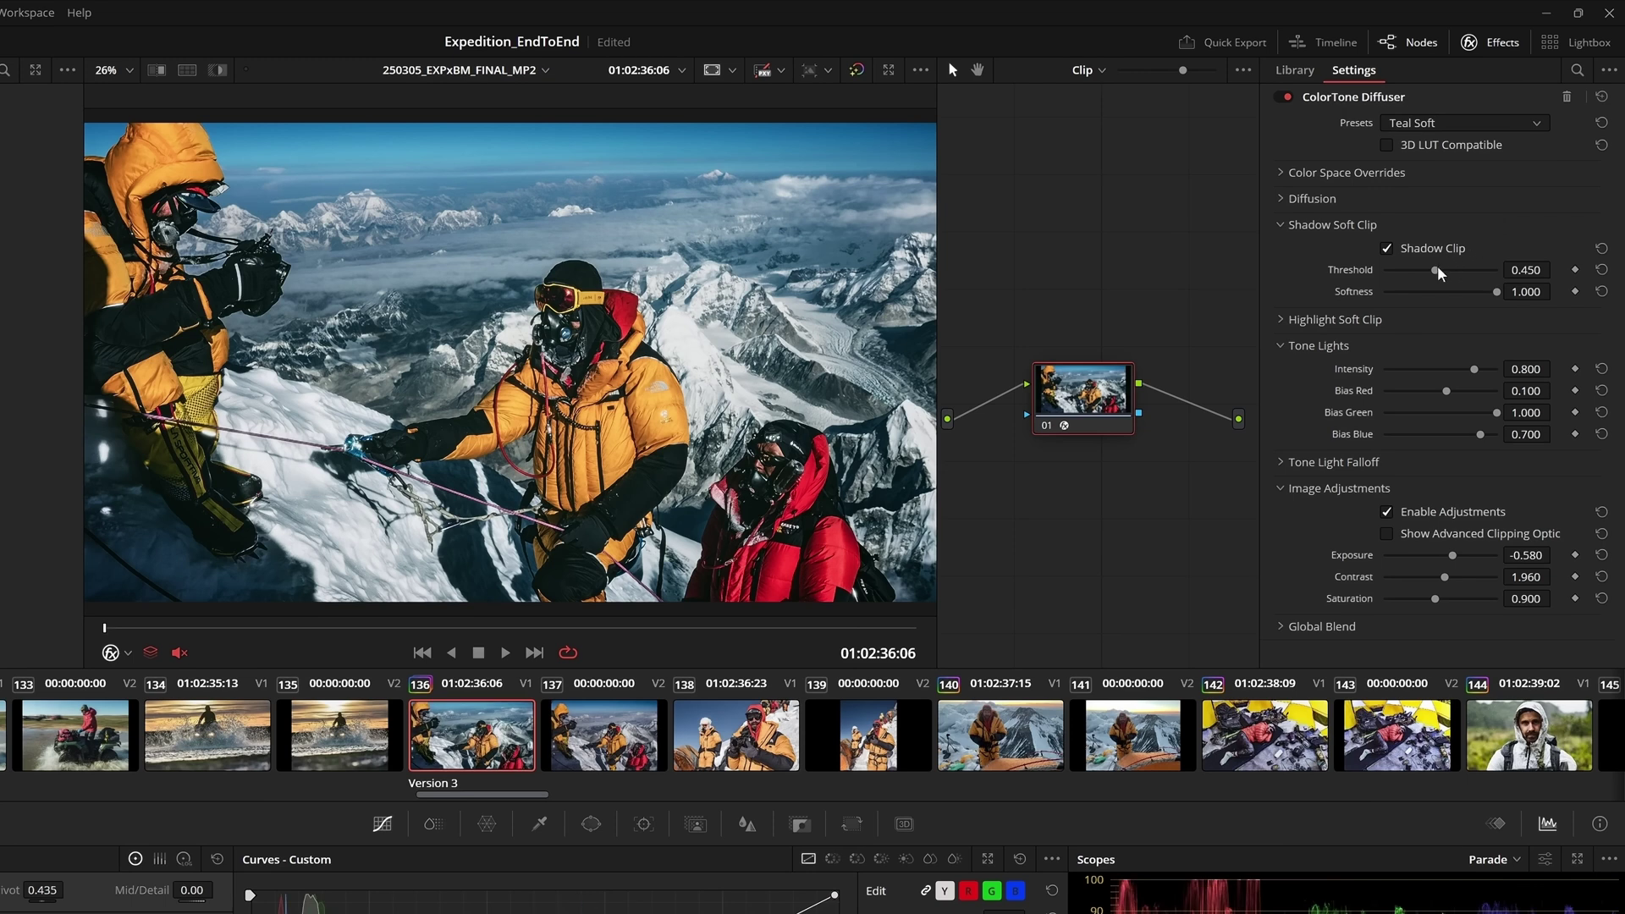
{"action": "left_click_drag", "start_coordinate": [1435, 272], "coordinate": [1485, 280]}
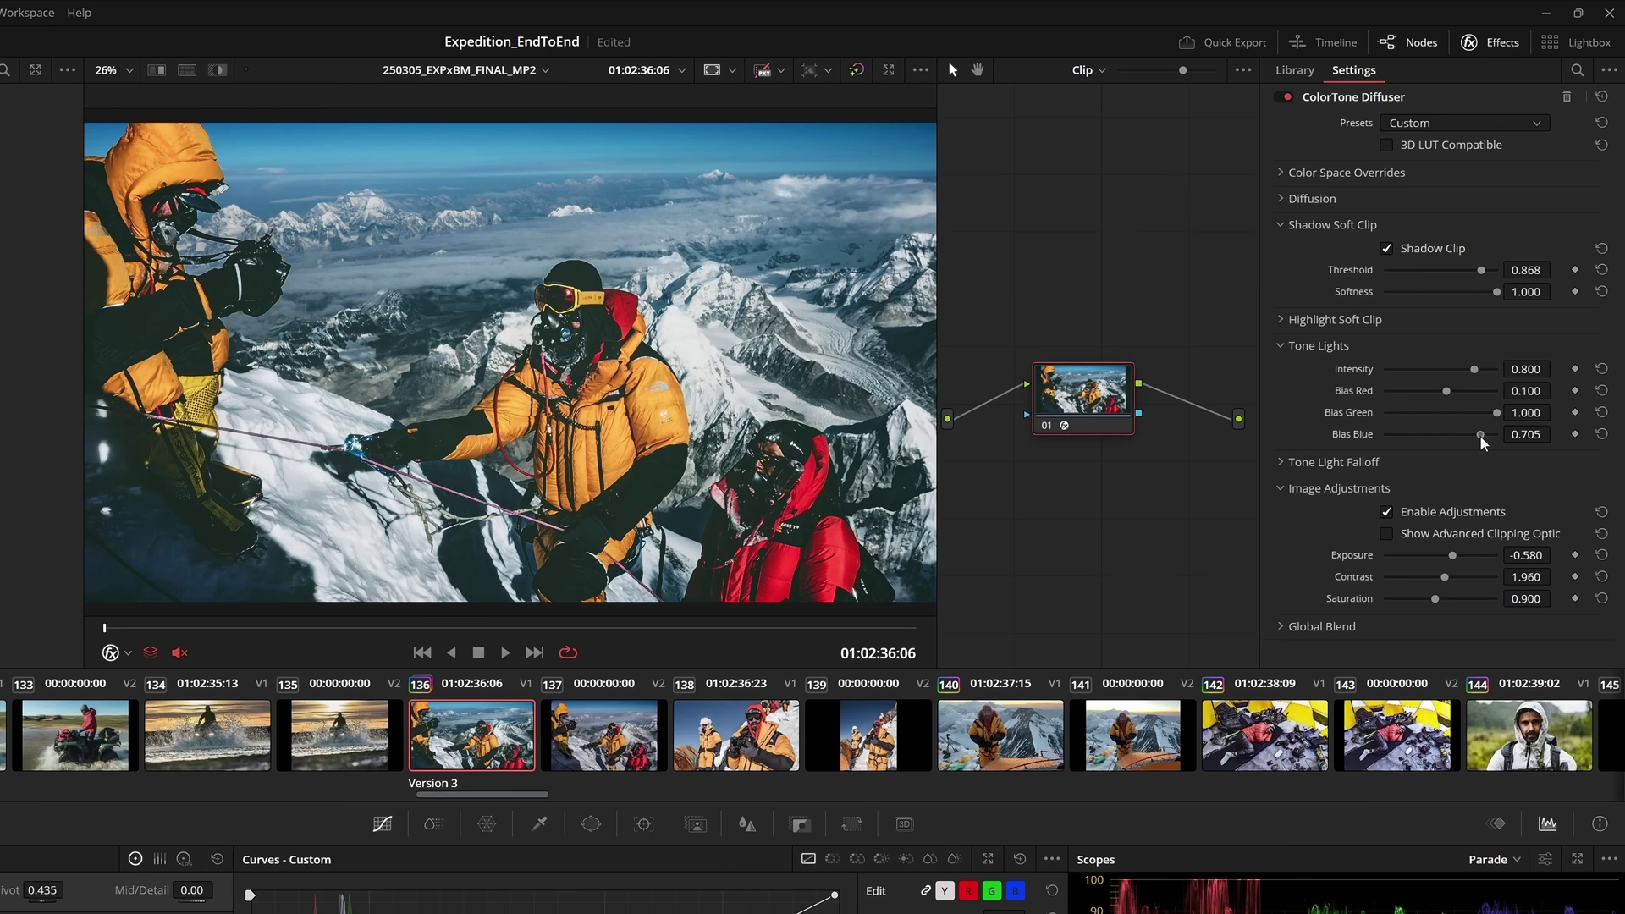
{"action": "mouse_move", "coordinate": [1481, 435]}
{"action": "left_mouse_down"}
{"action": "mouse_move", "coordinate": [1457, 440]}
{"action": "mouse_move", "coordinate": [1500, 450]}
{"action": "left_mouse_up"}
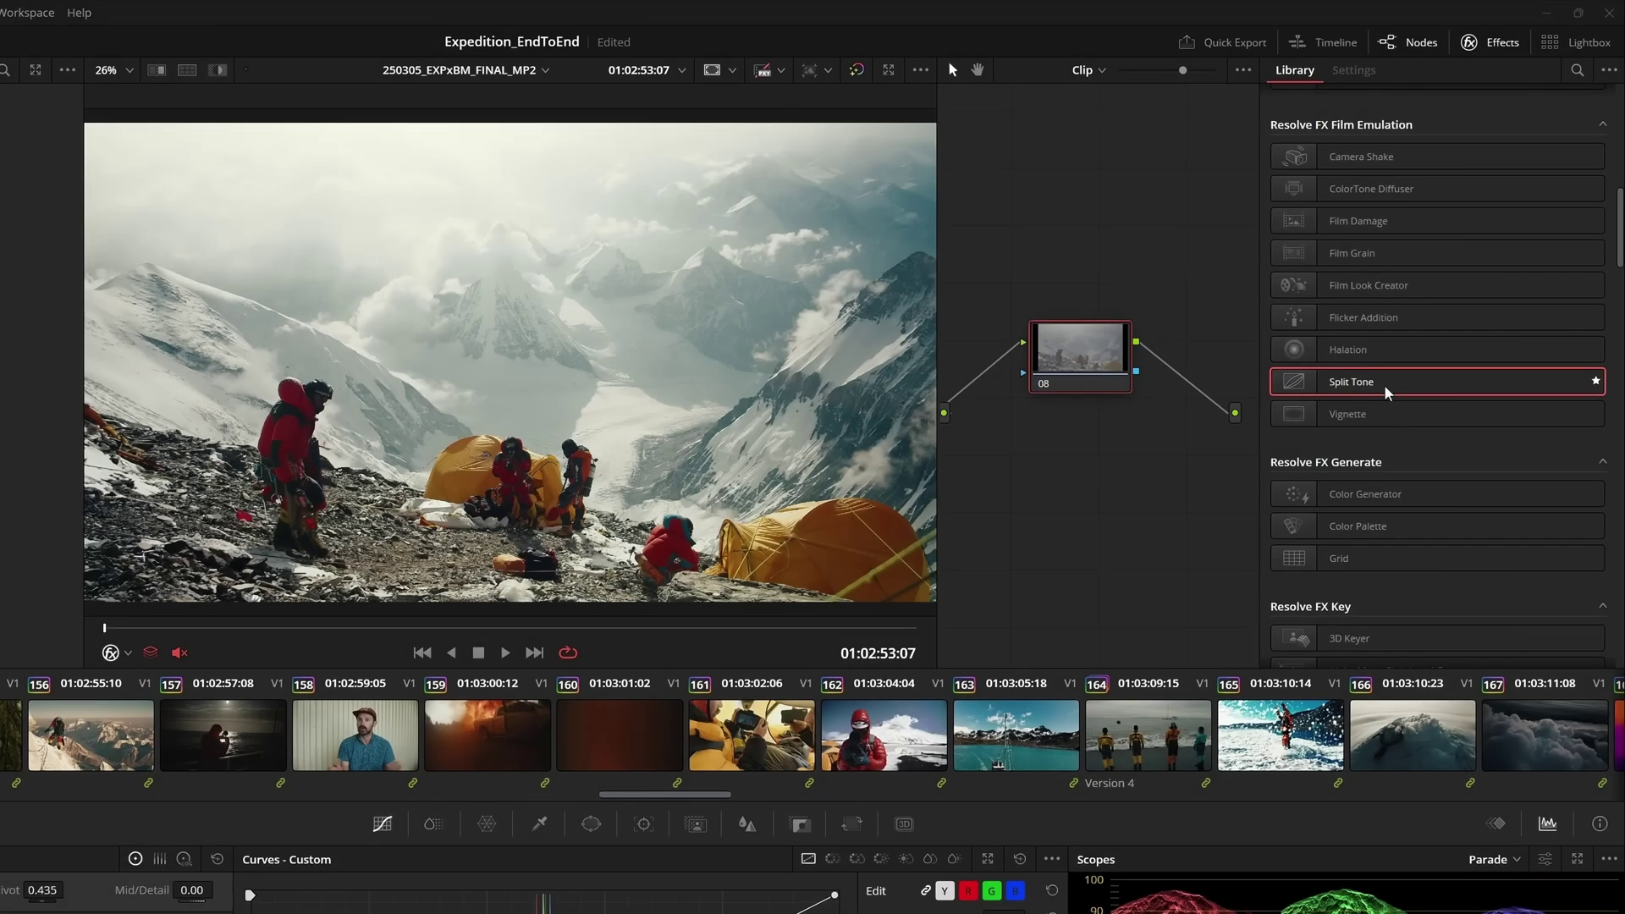
Apply Split Tone to node 08 in Custom mode and nudge Highlights Hue slightly lower
{"action": "left_click_drag", "start_coordinate": [1385, 391], "coordinate": [1096, 366]}
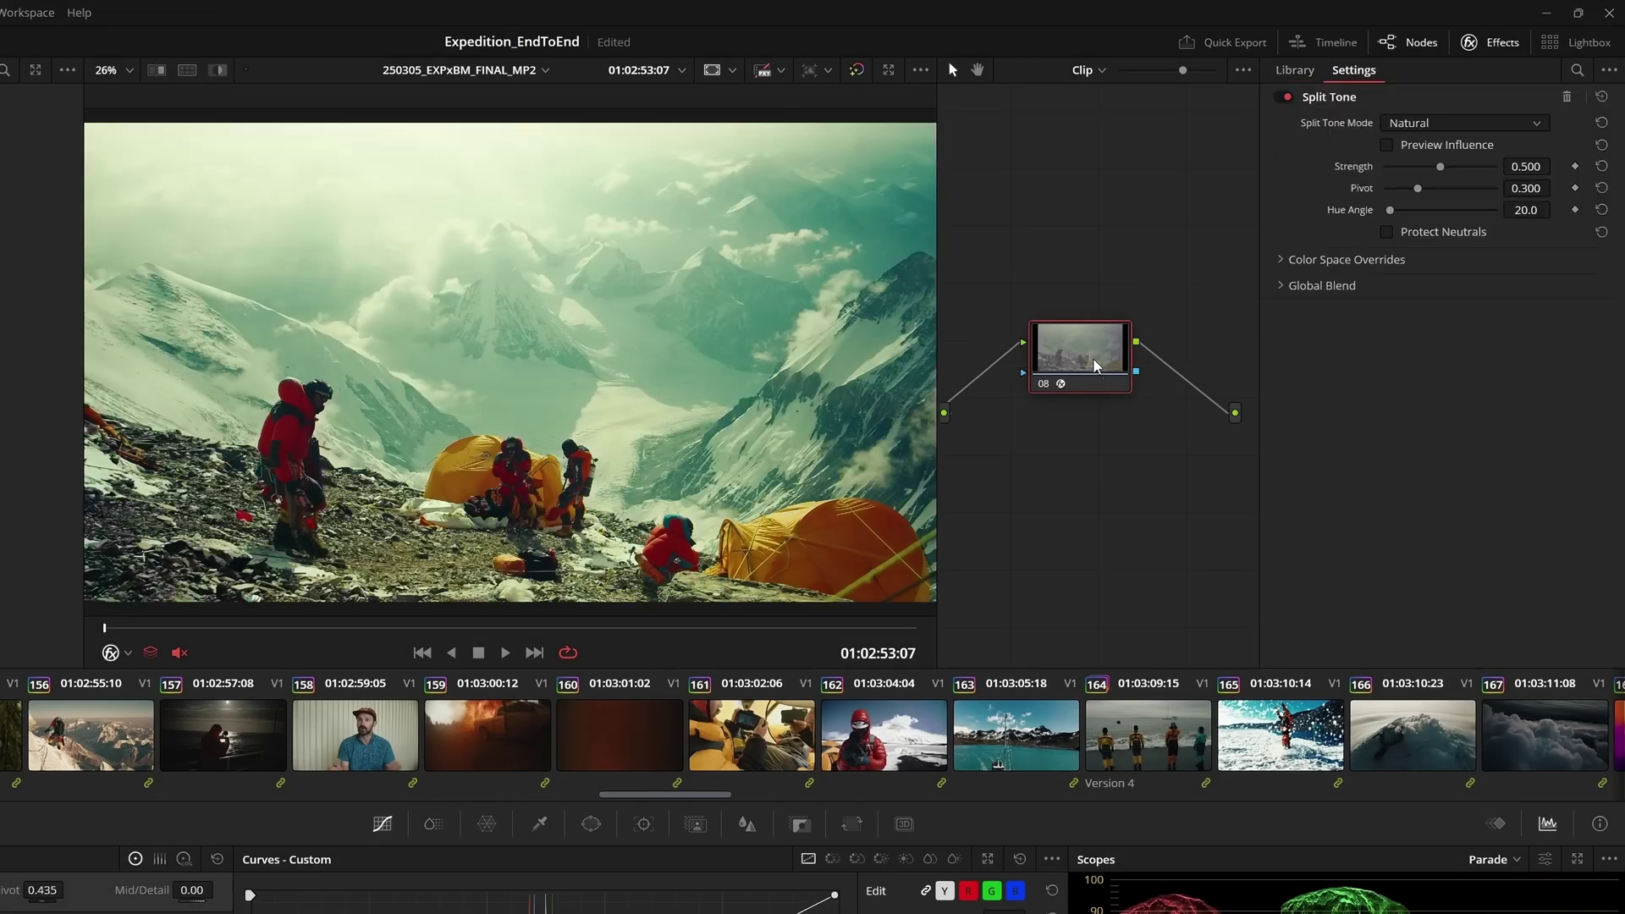
{"action": "left_click", "coordinate": [1512, 125]}
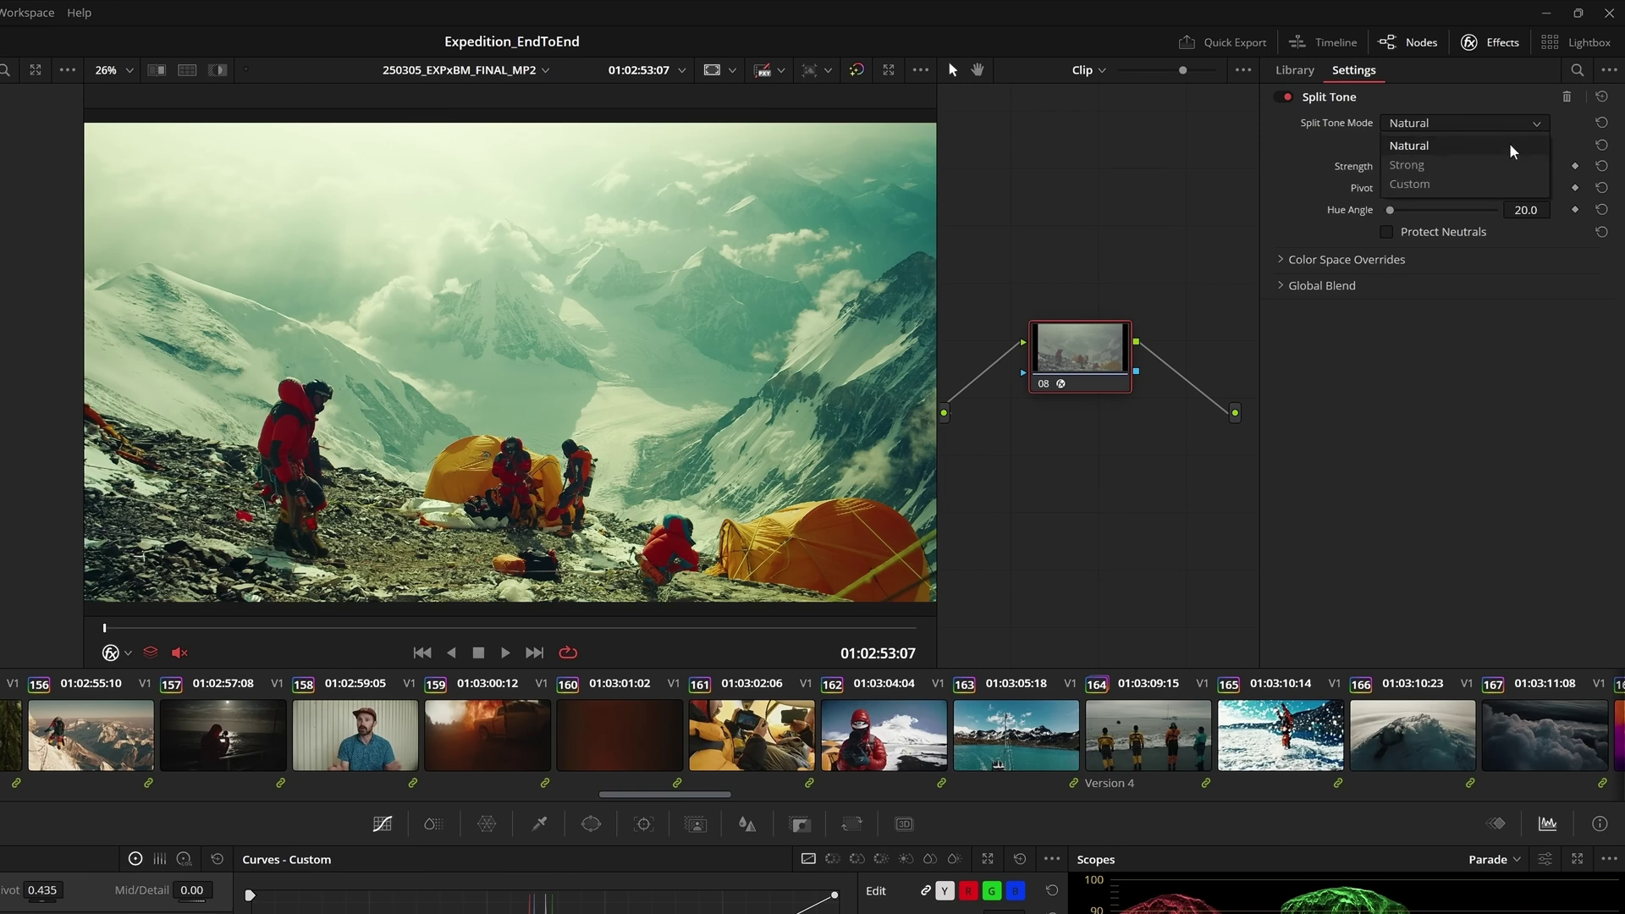
{"action": "left_click", "coordinate": [1514, 185]}
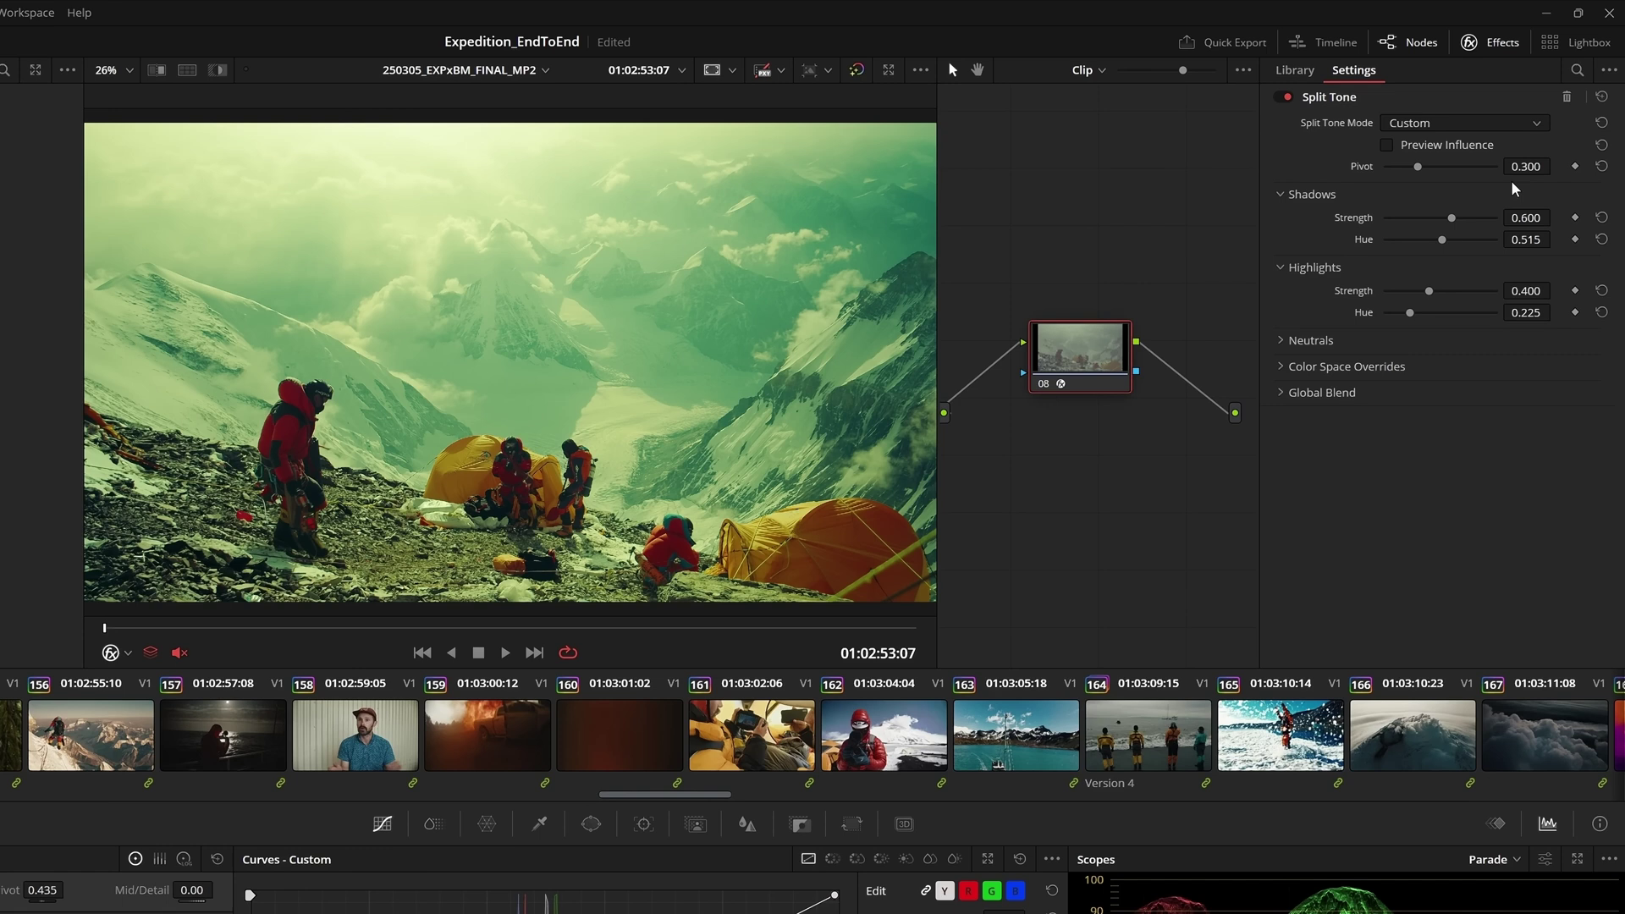
{"action": "mouse_move", "coordinate": [1410, 313]}
{"action": "left_mouse_down"}
{"action": "mouse_move", "coordinate": [1420, 290]}
{"action": "mouse_move", "coordinate": [1405, 290]}
{"action": "left_mouse_up"}
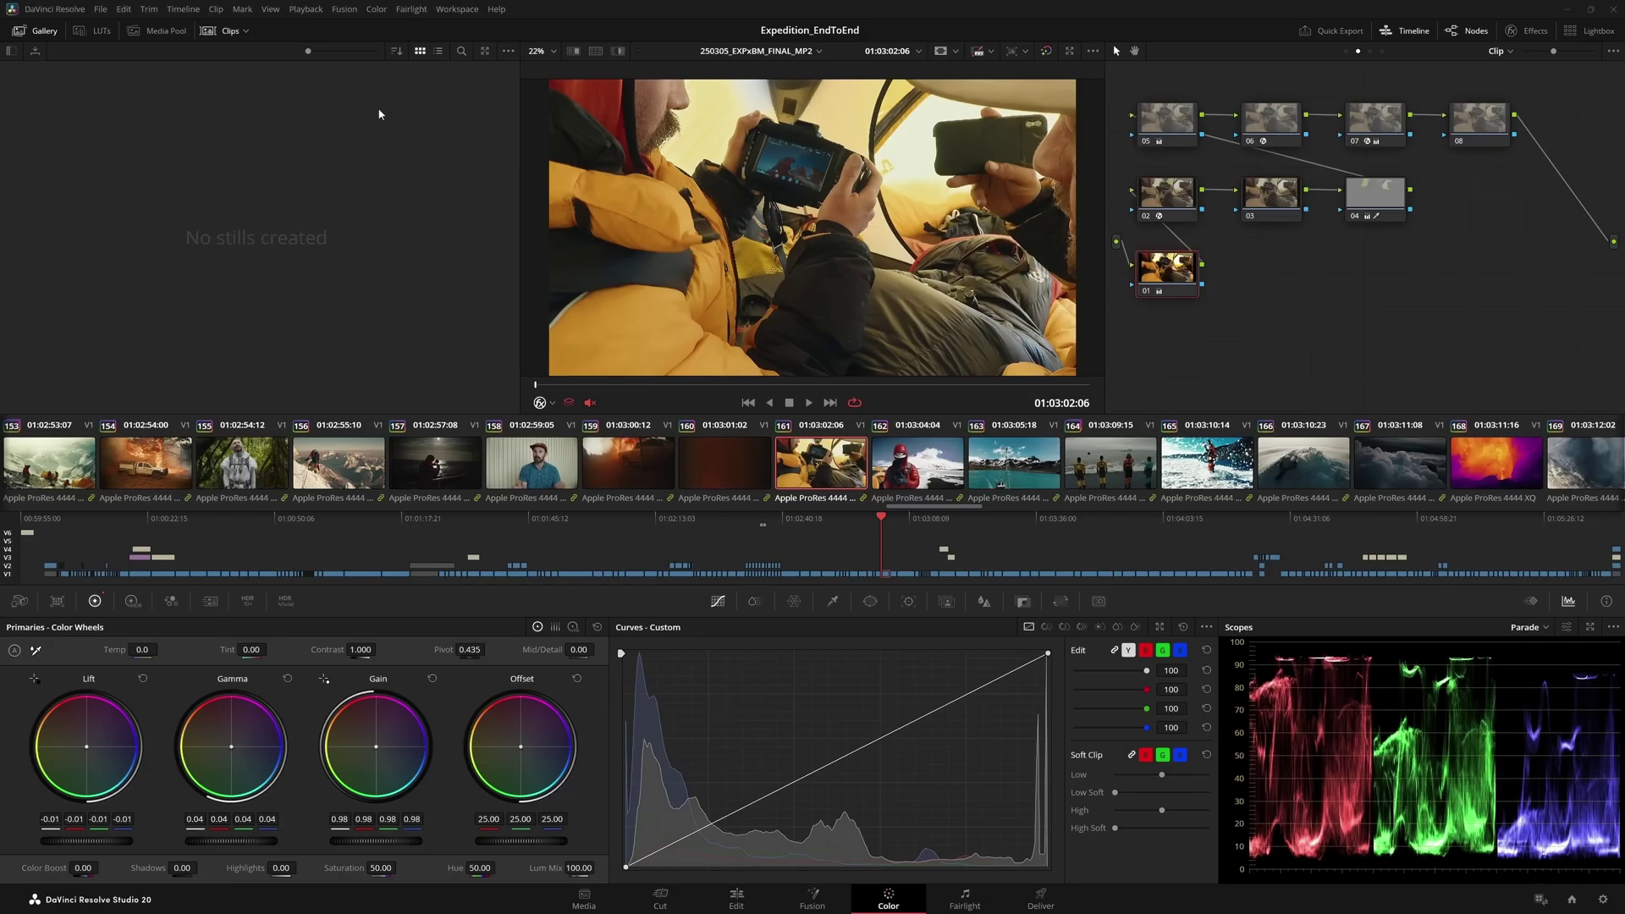
Jump to clip 57 with Playback > Go To > Clip Number
{"action": "left_click", "coordinate": [308, 9]}
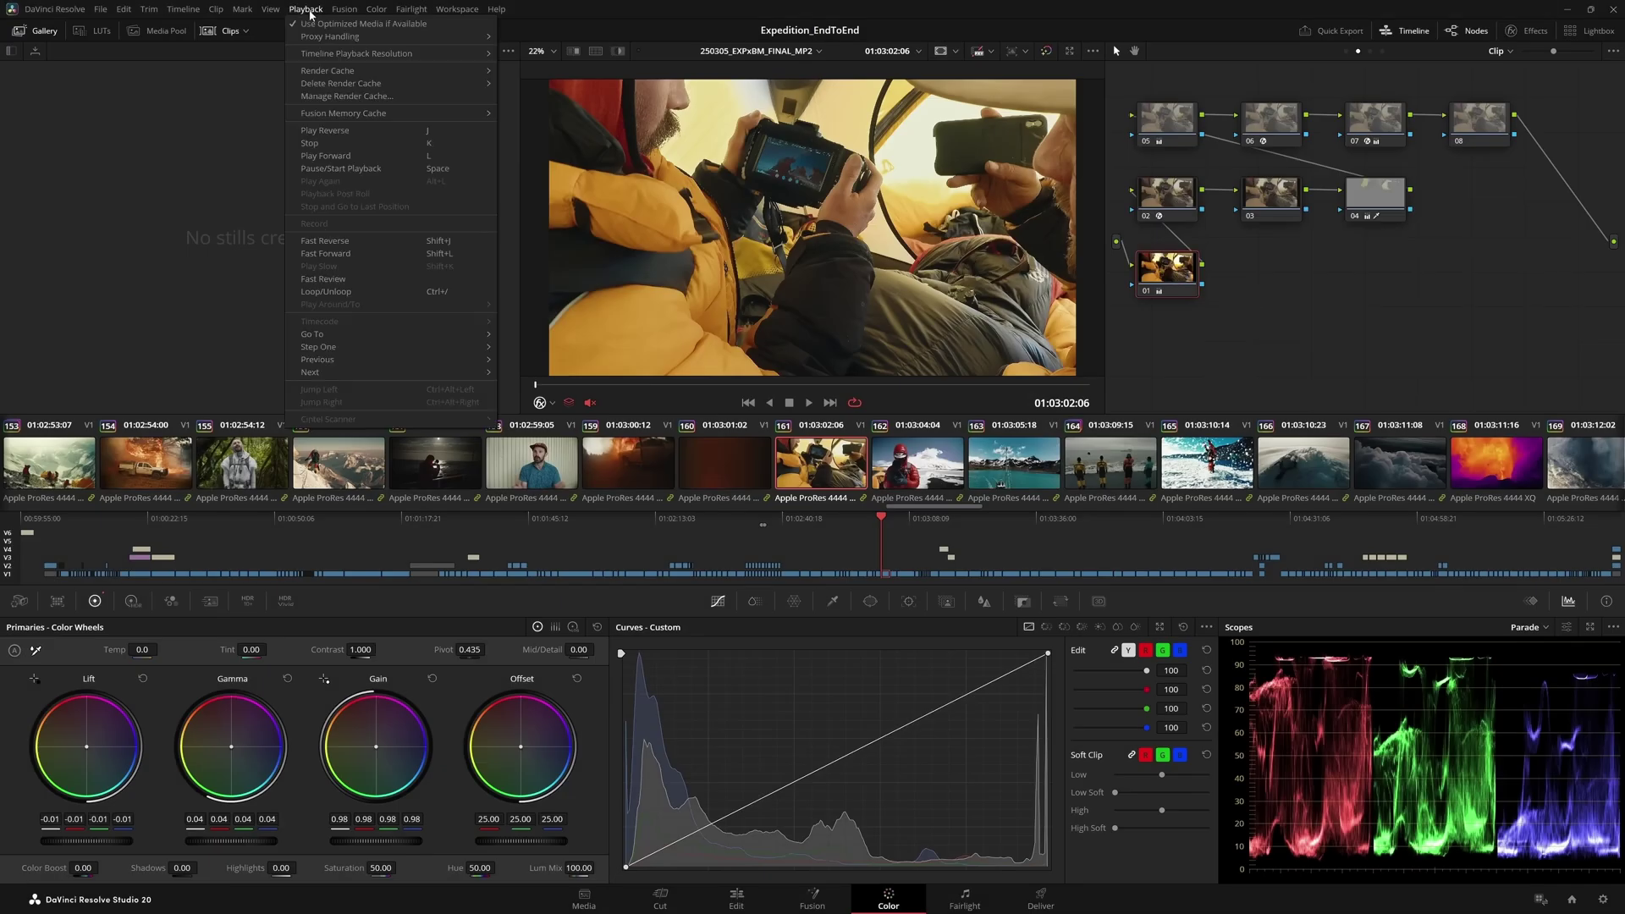
{"action": "mouse_move", "coordinate": [423, 334]}
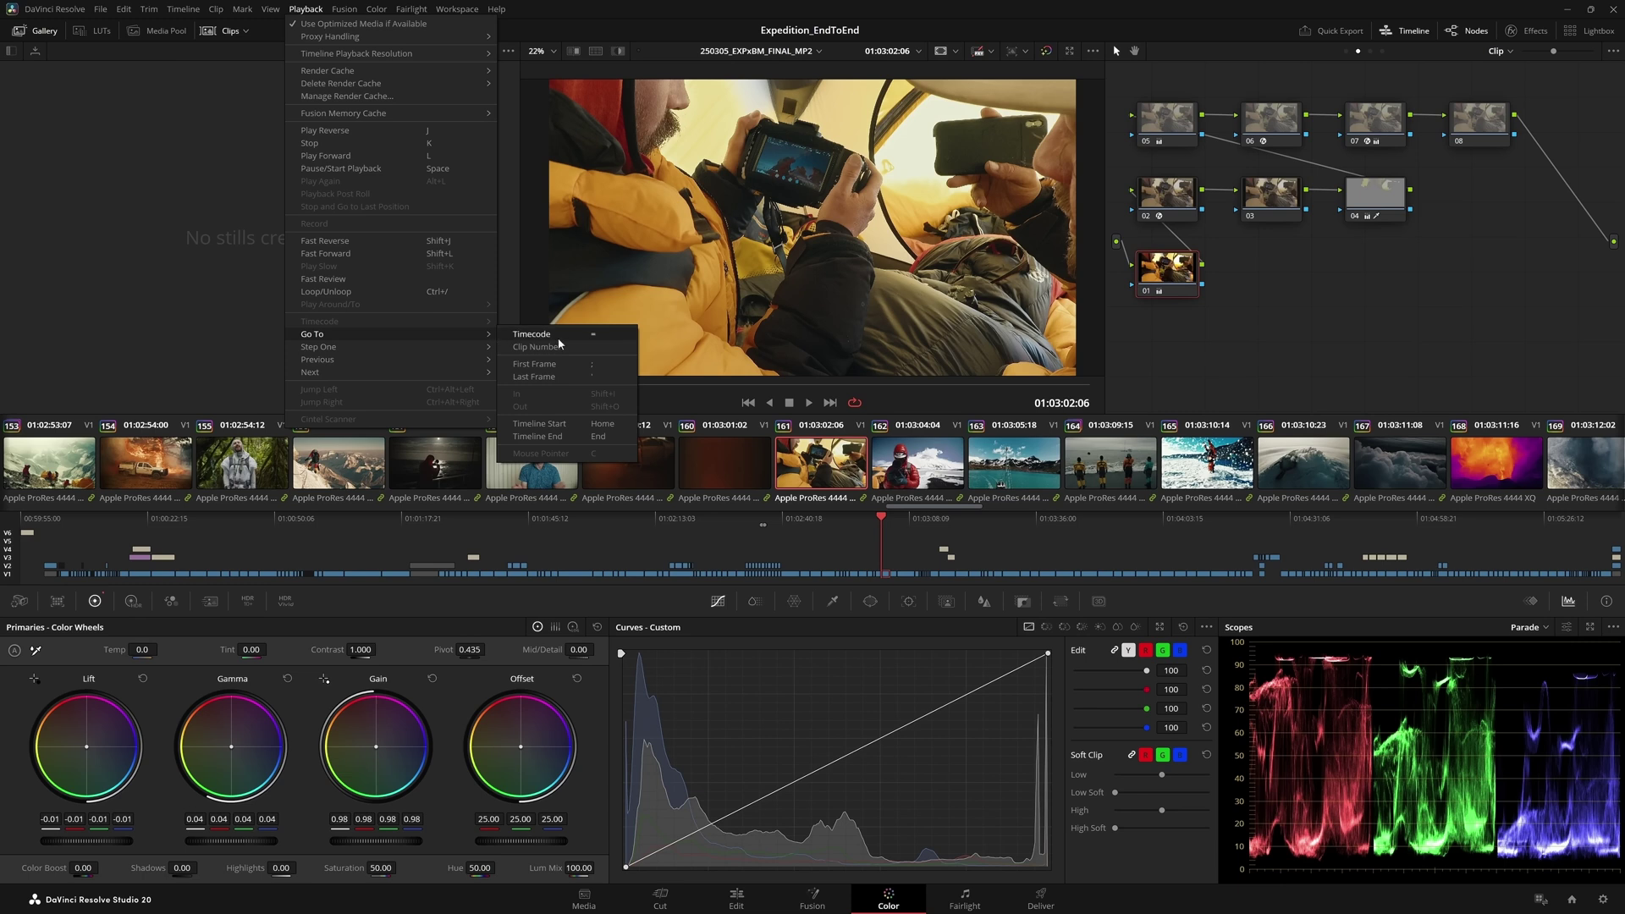
{"action": "left_click", "coordinate": [581, 347]}
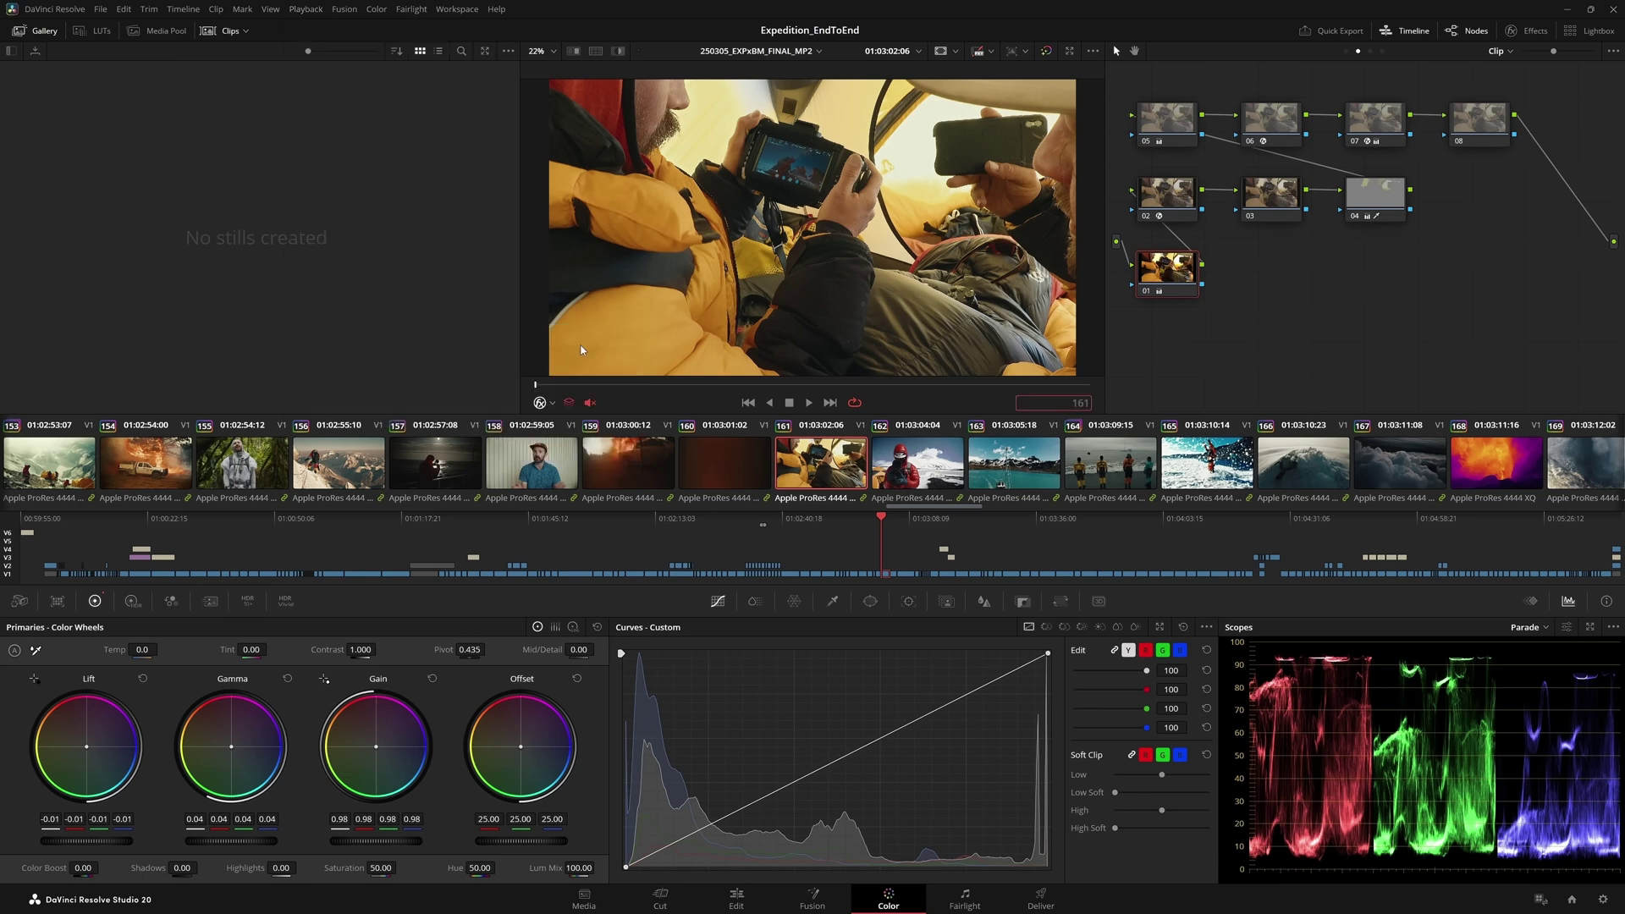
{"action": "type", "text": "57"}
{"action": "key", "text": "Return"}
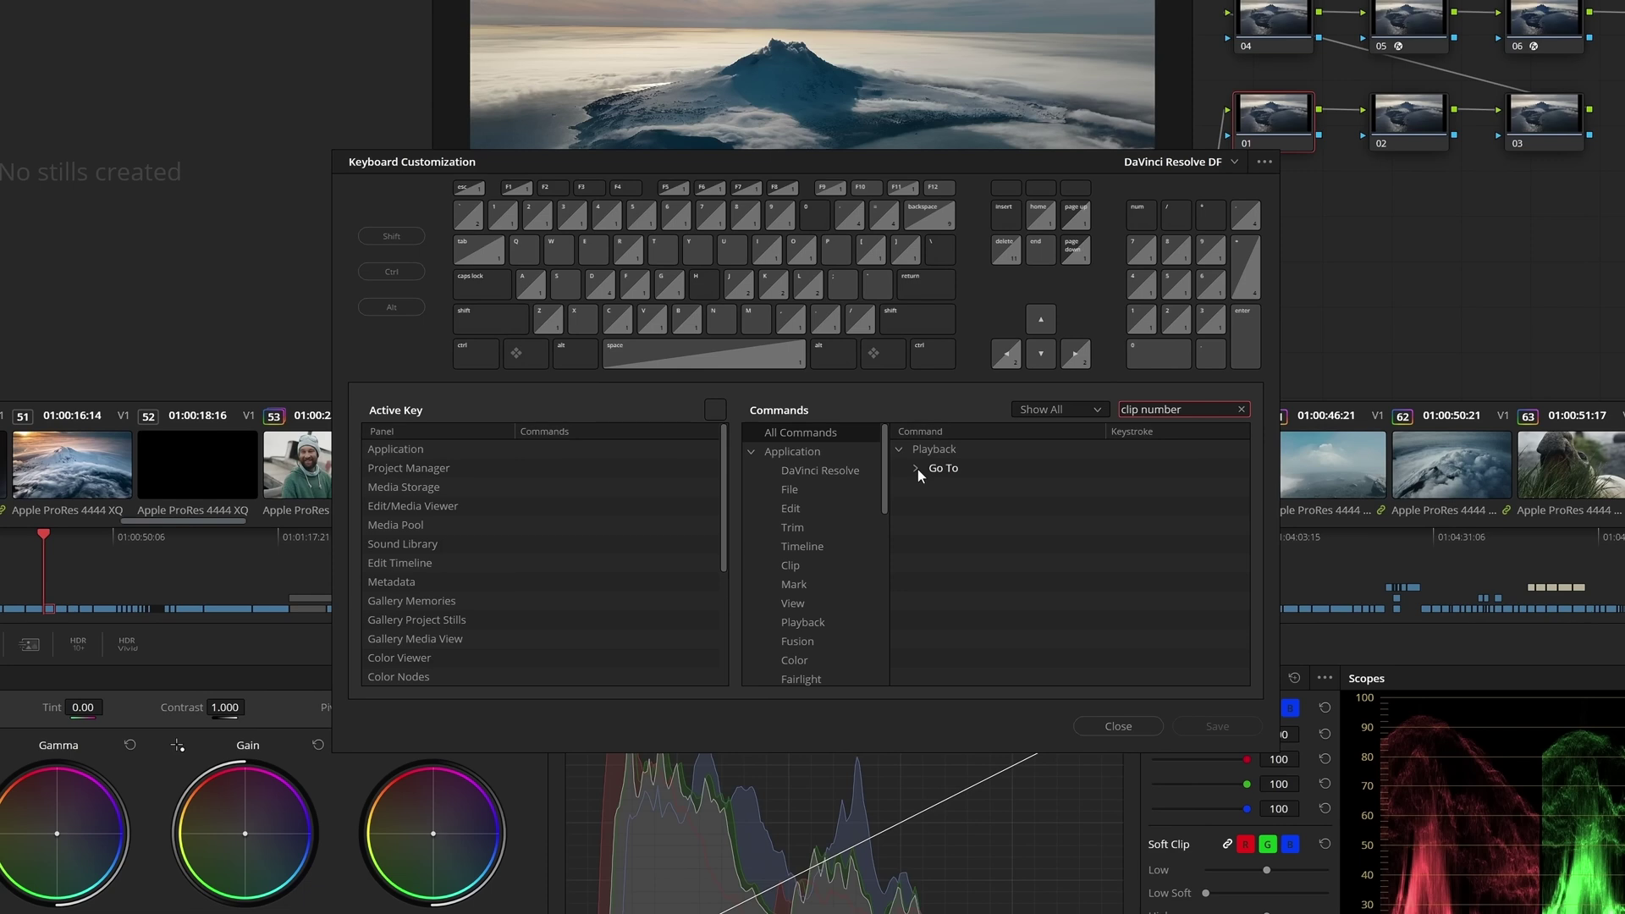
Assign the N shortcut to Clip Number, then use it to jump to clip 179
{"action": "left_click", "coordinate": [1051, 482]}
{"action": "key", "text": "n"}
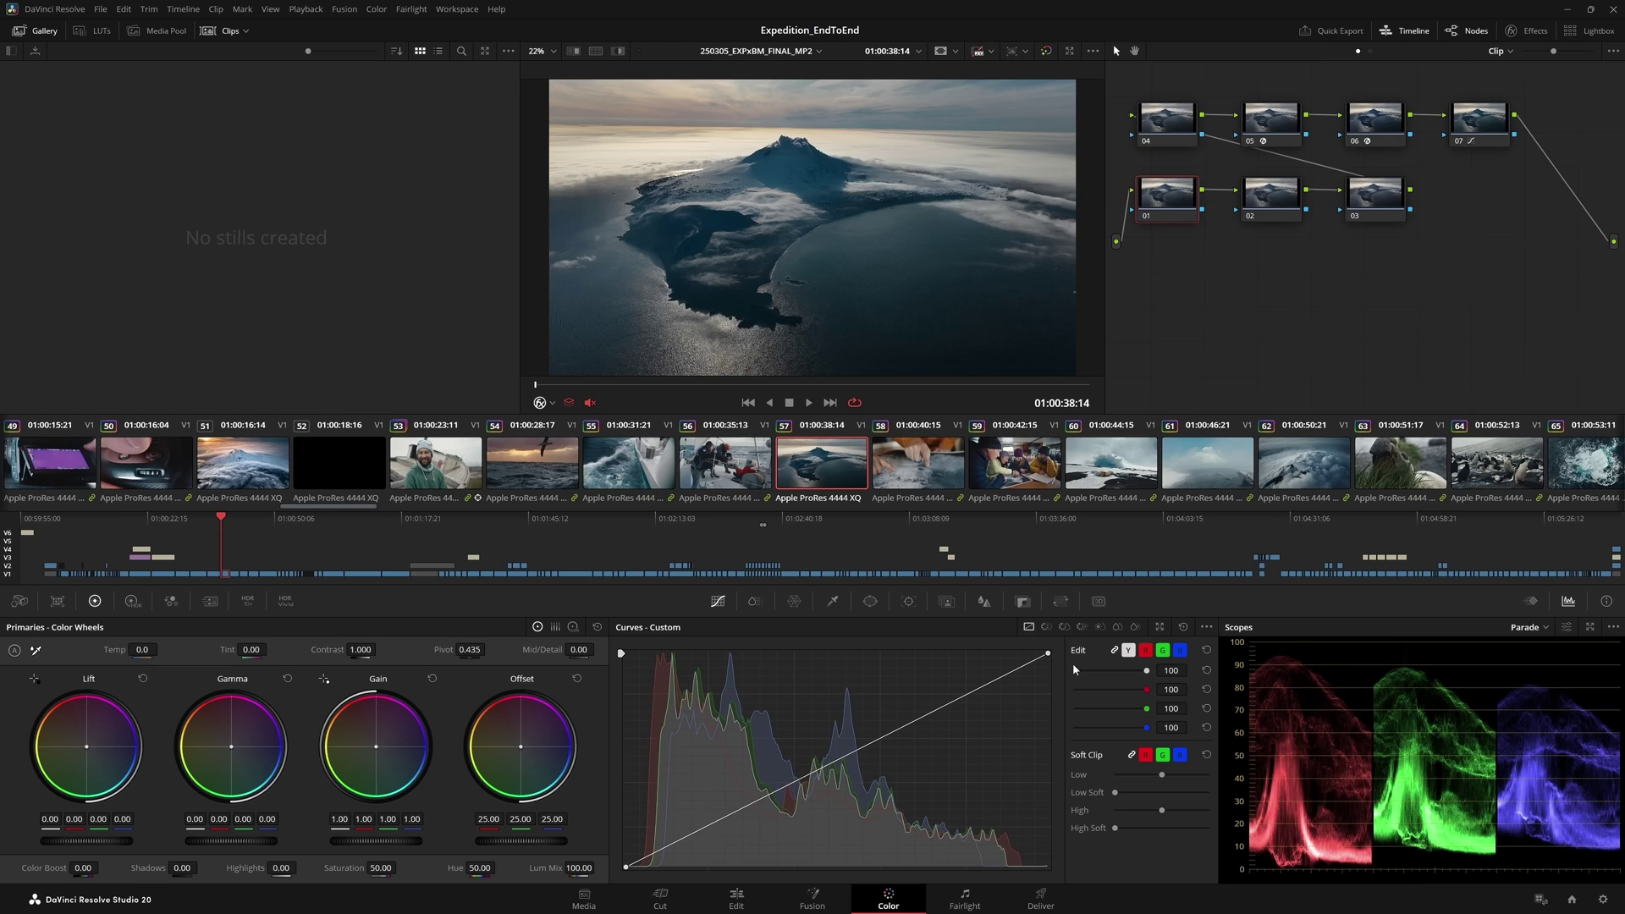
{"action": "type", "text": "n179"}
{"action": "key", "text": "Return"}
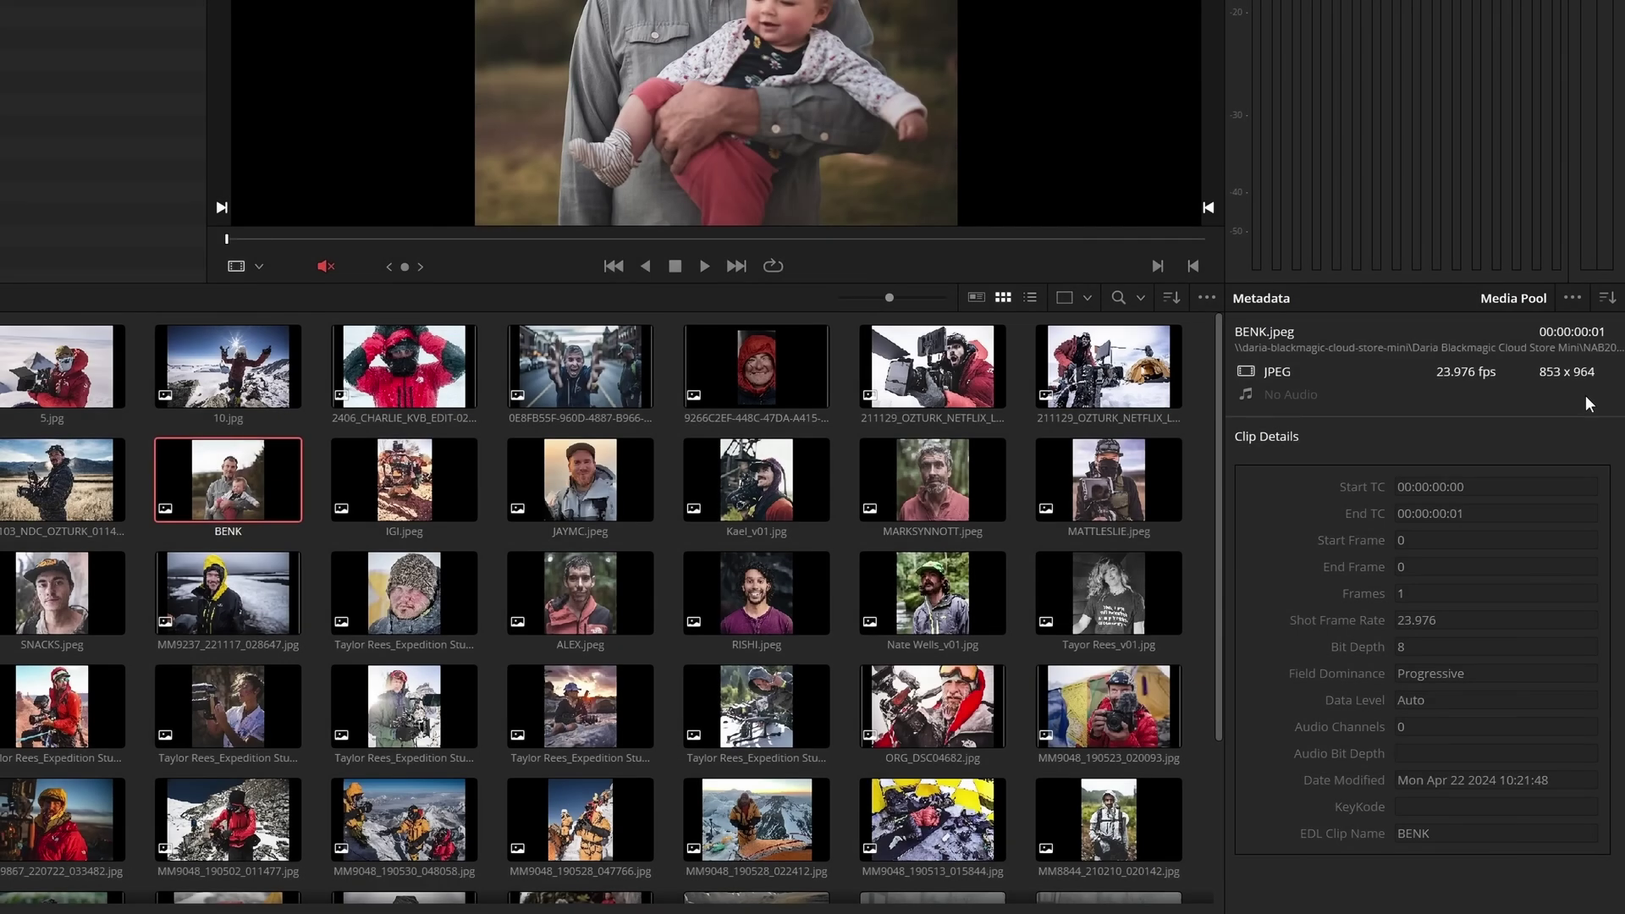
Create a custom metadata field named 'Product shot' with Checkbox type
{"action": "left_click", "coordinate": [1571, 300]}
{"action": "left_click", "coordinate": [1594, 353]}
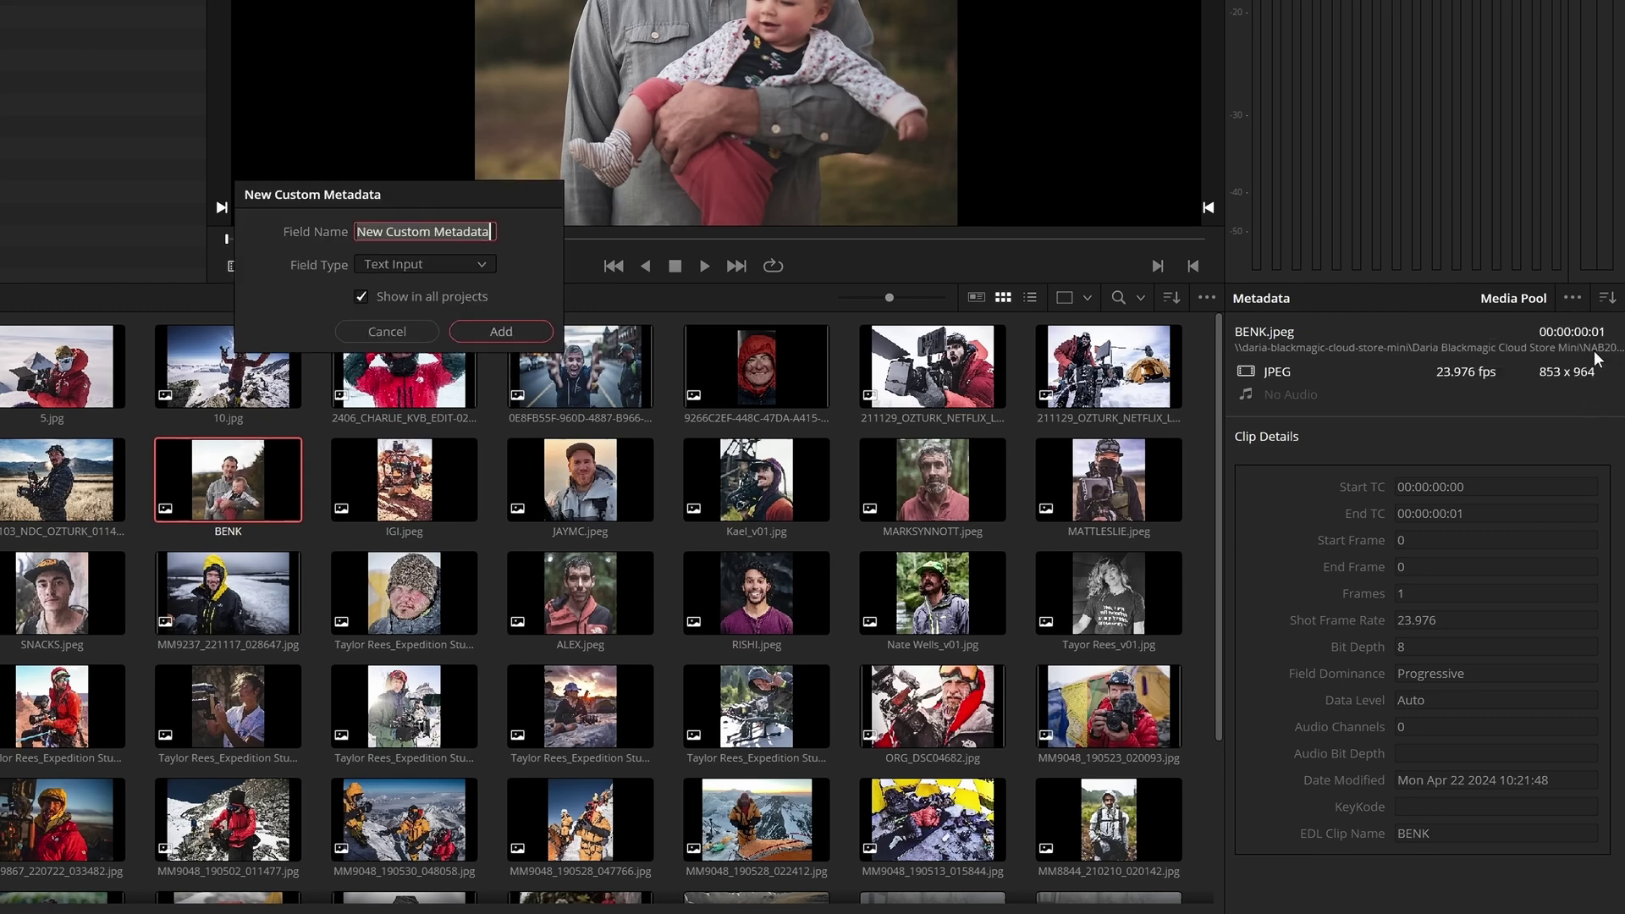
{"action": "type", "text": "Produc"}
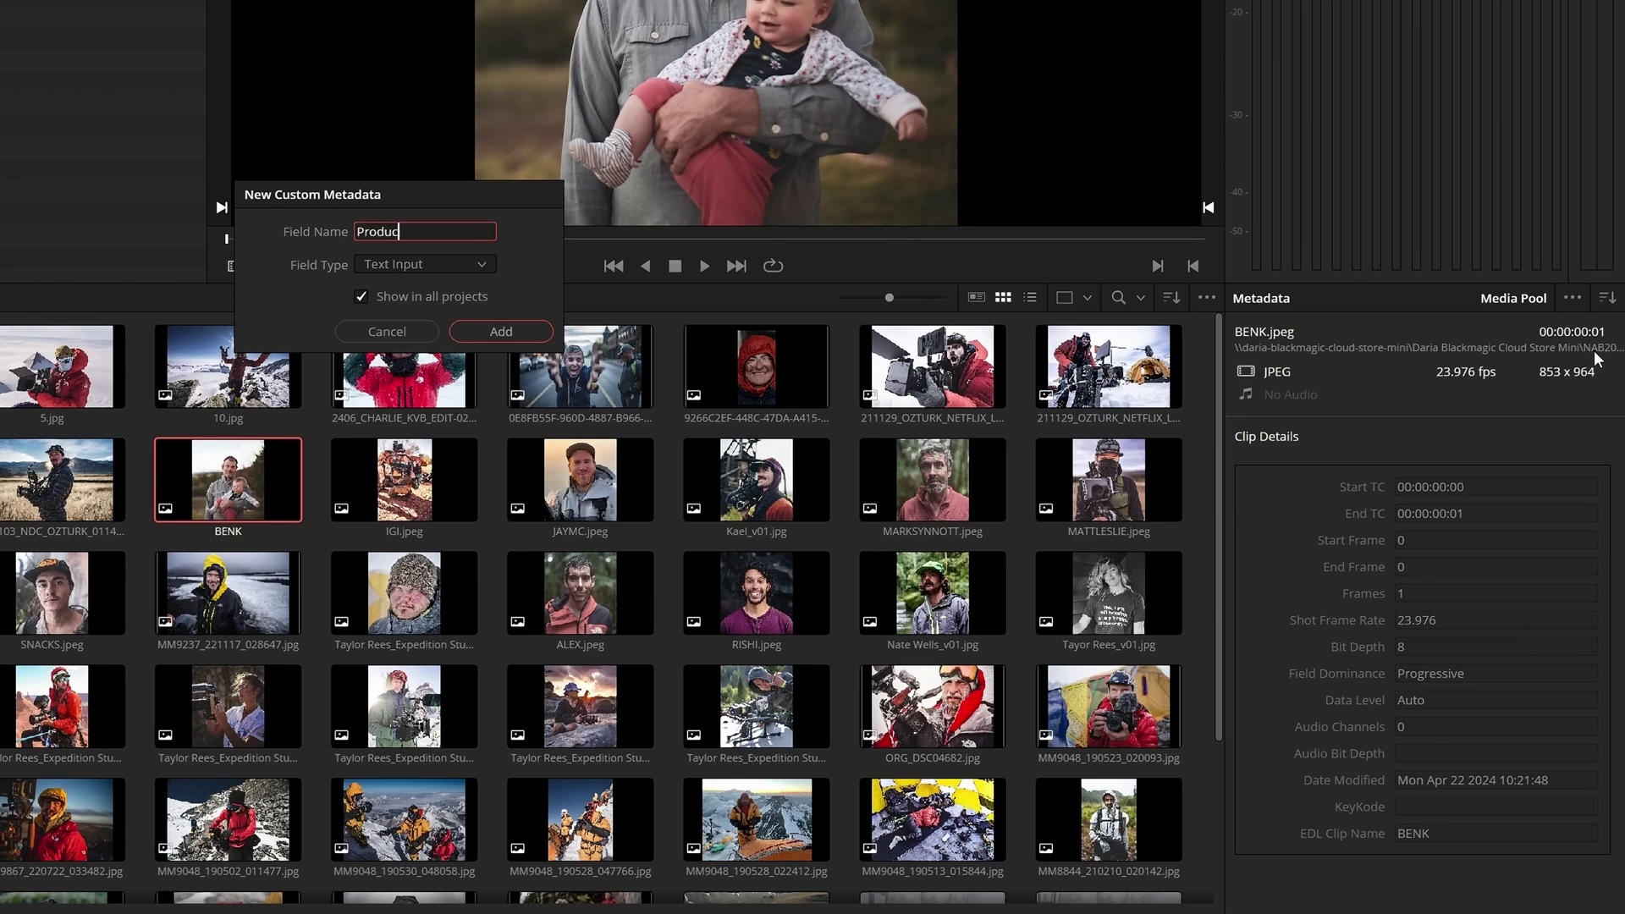
{"action": "type", "text": "t shot"}
{"action": "left_click", "coordinate": [485, 266]}
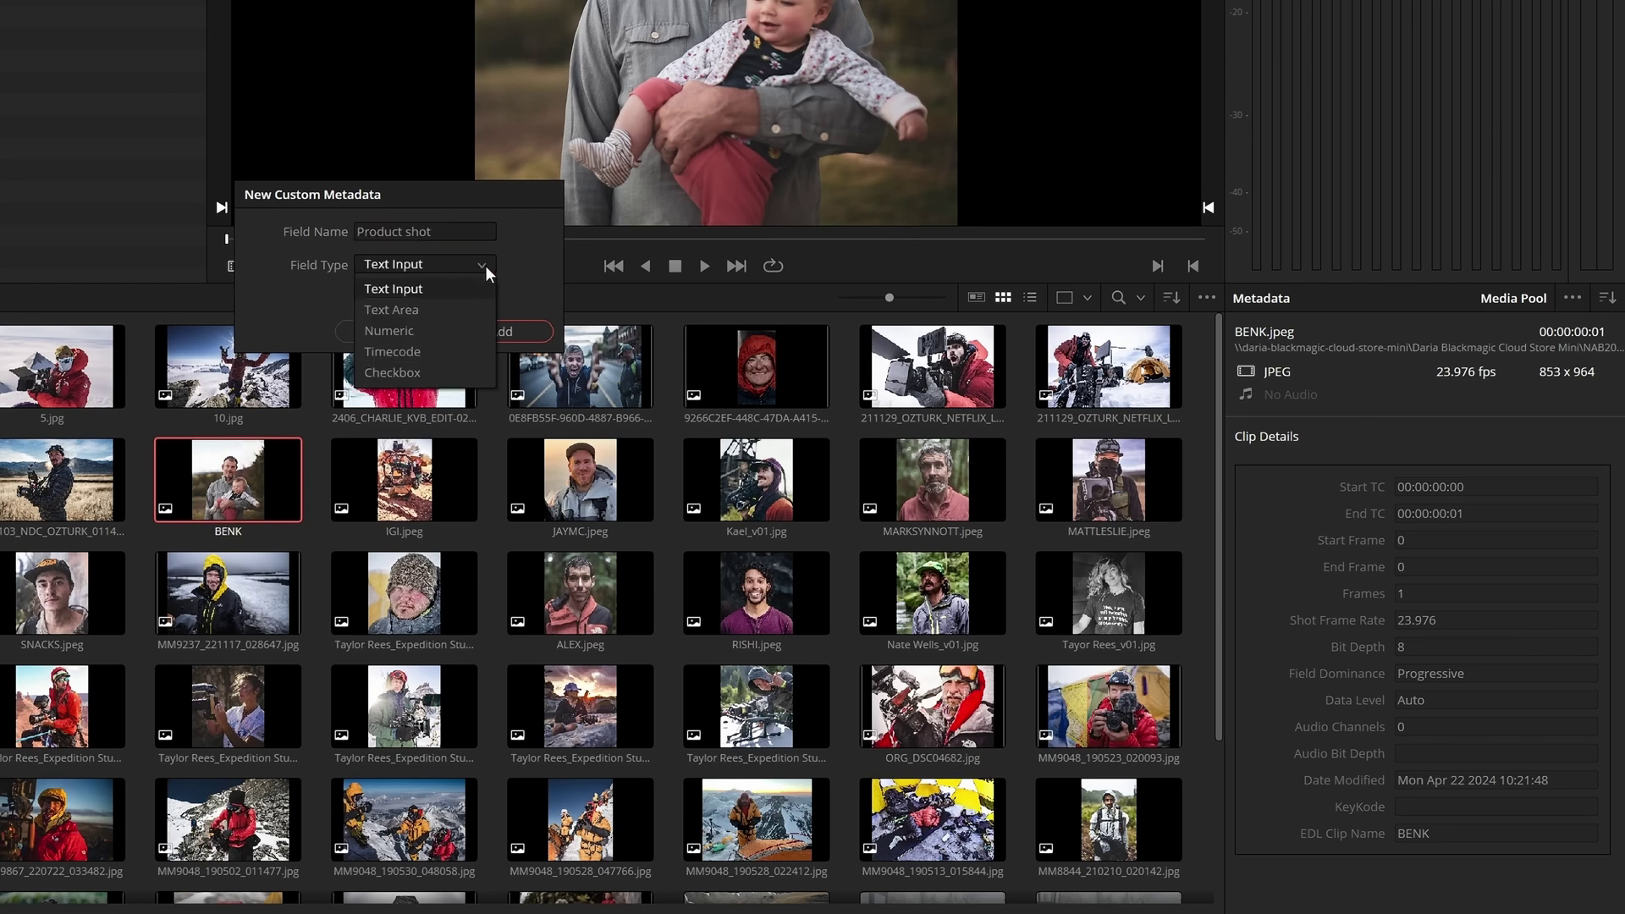
{"action": "left_click", "coordinate": [446, 374]}
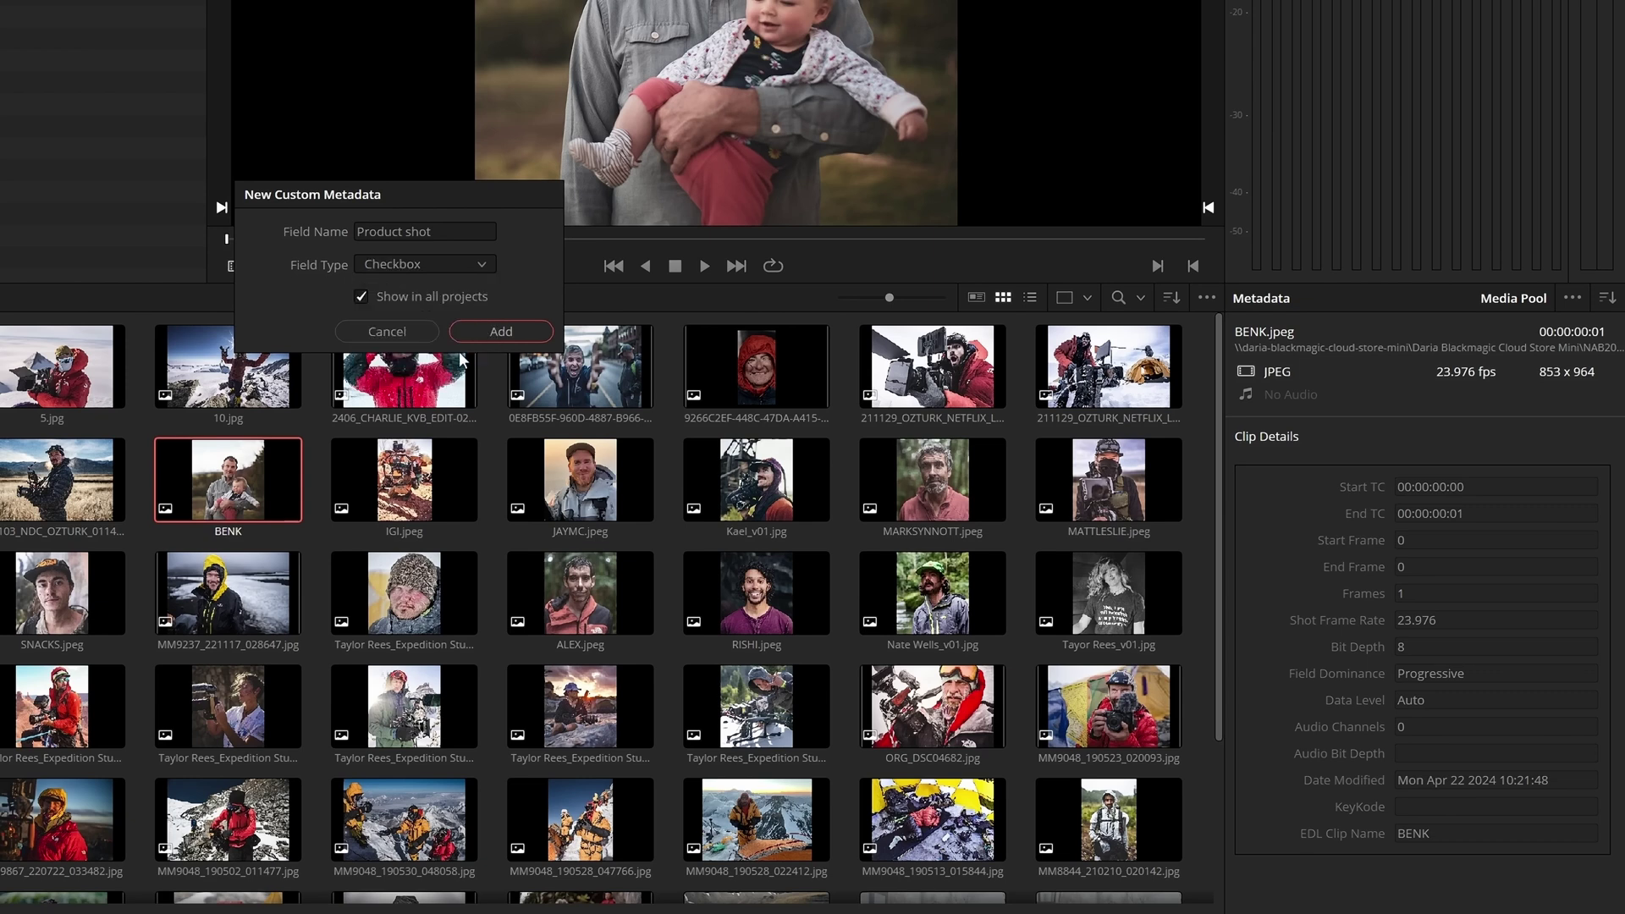
{"action": "left_click", "coordinate": [522, 331]}
Show the Custom metadata group, then open the custom metadata management window
{"action": "left_click", "coordinate": [1606, 298]}
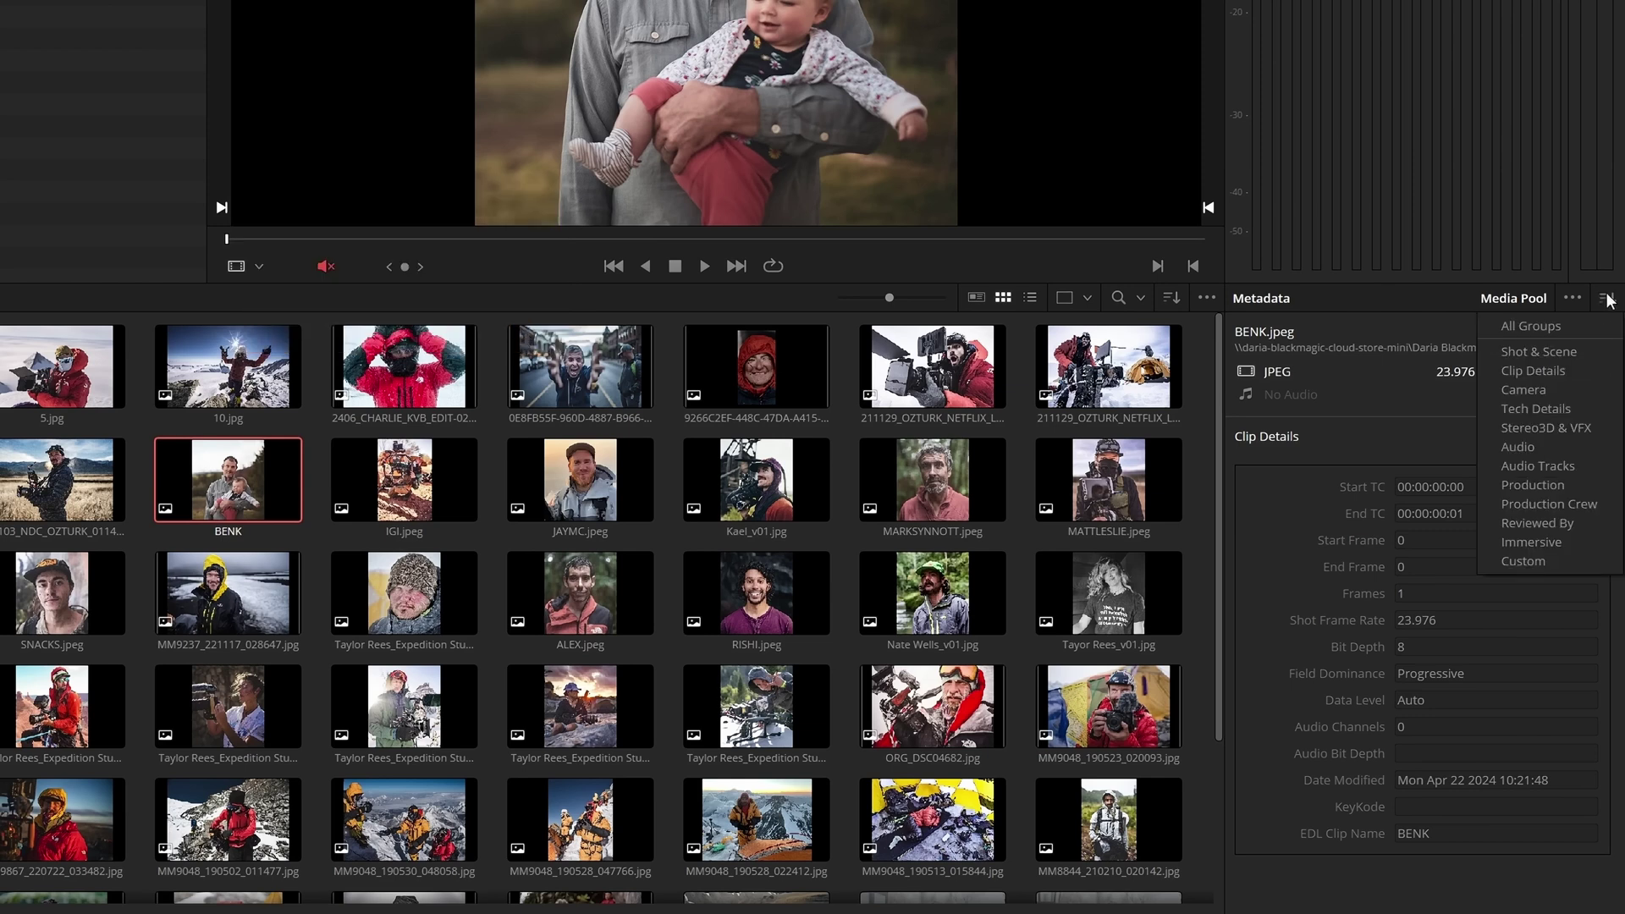
{"action": "left_click", "coordinate": [1581, 562]}
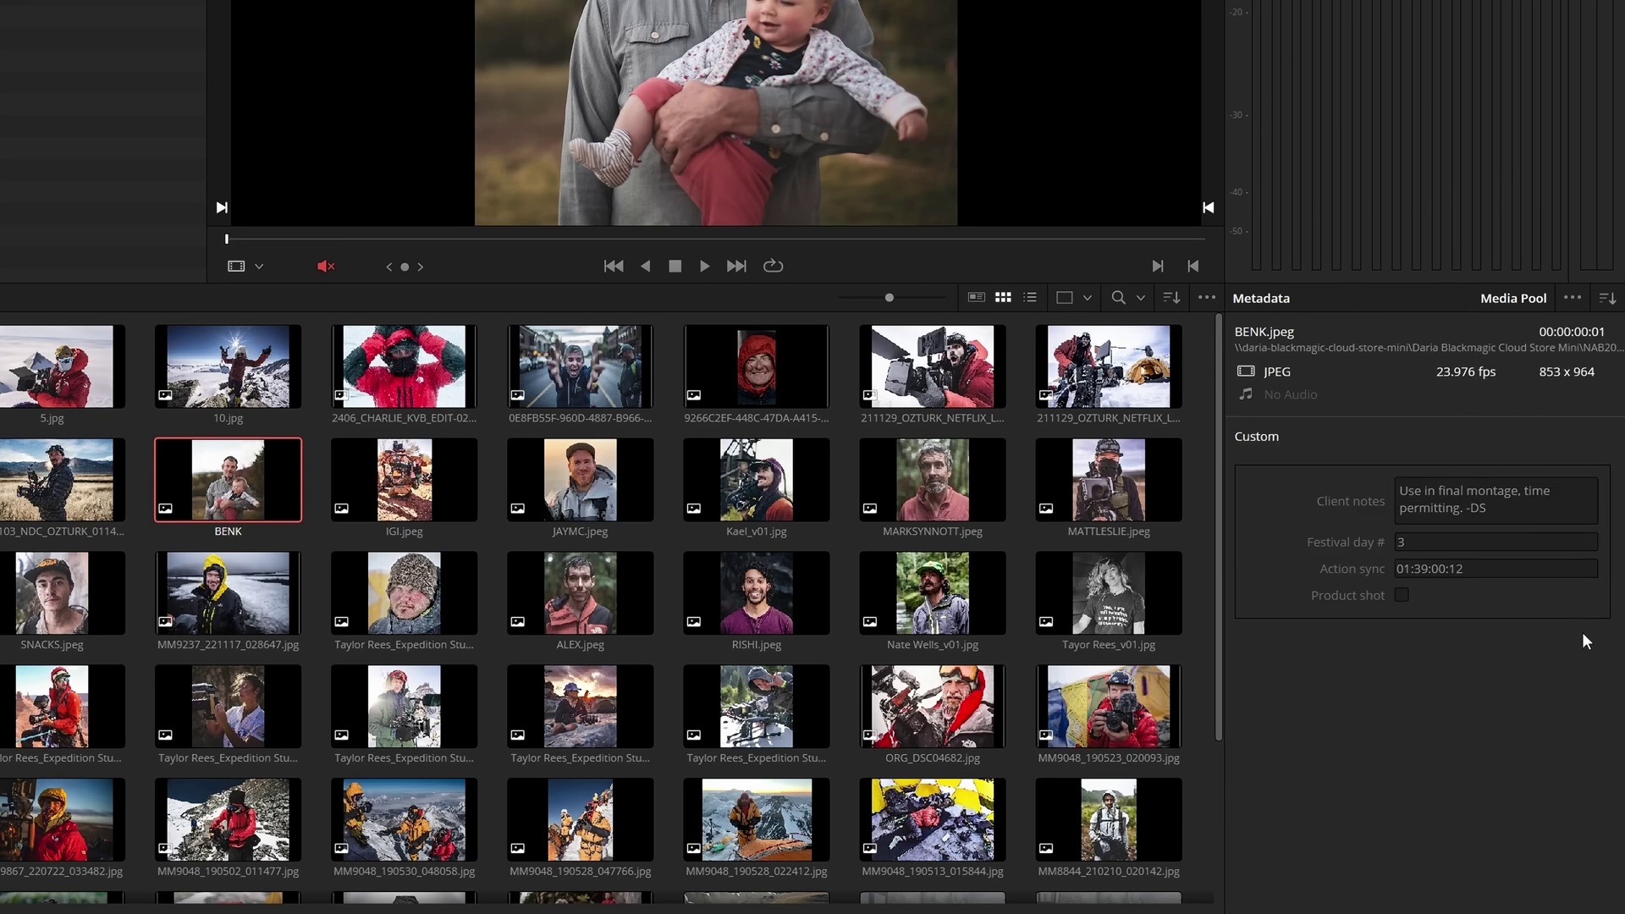
{"action": "left_click", "coordinate": [1572, 297]}
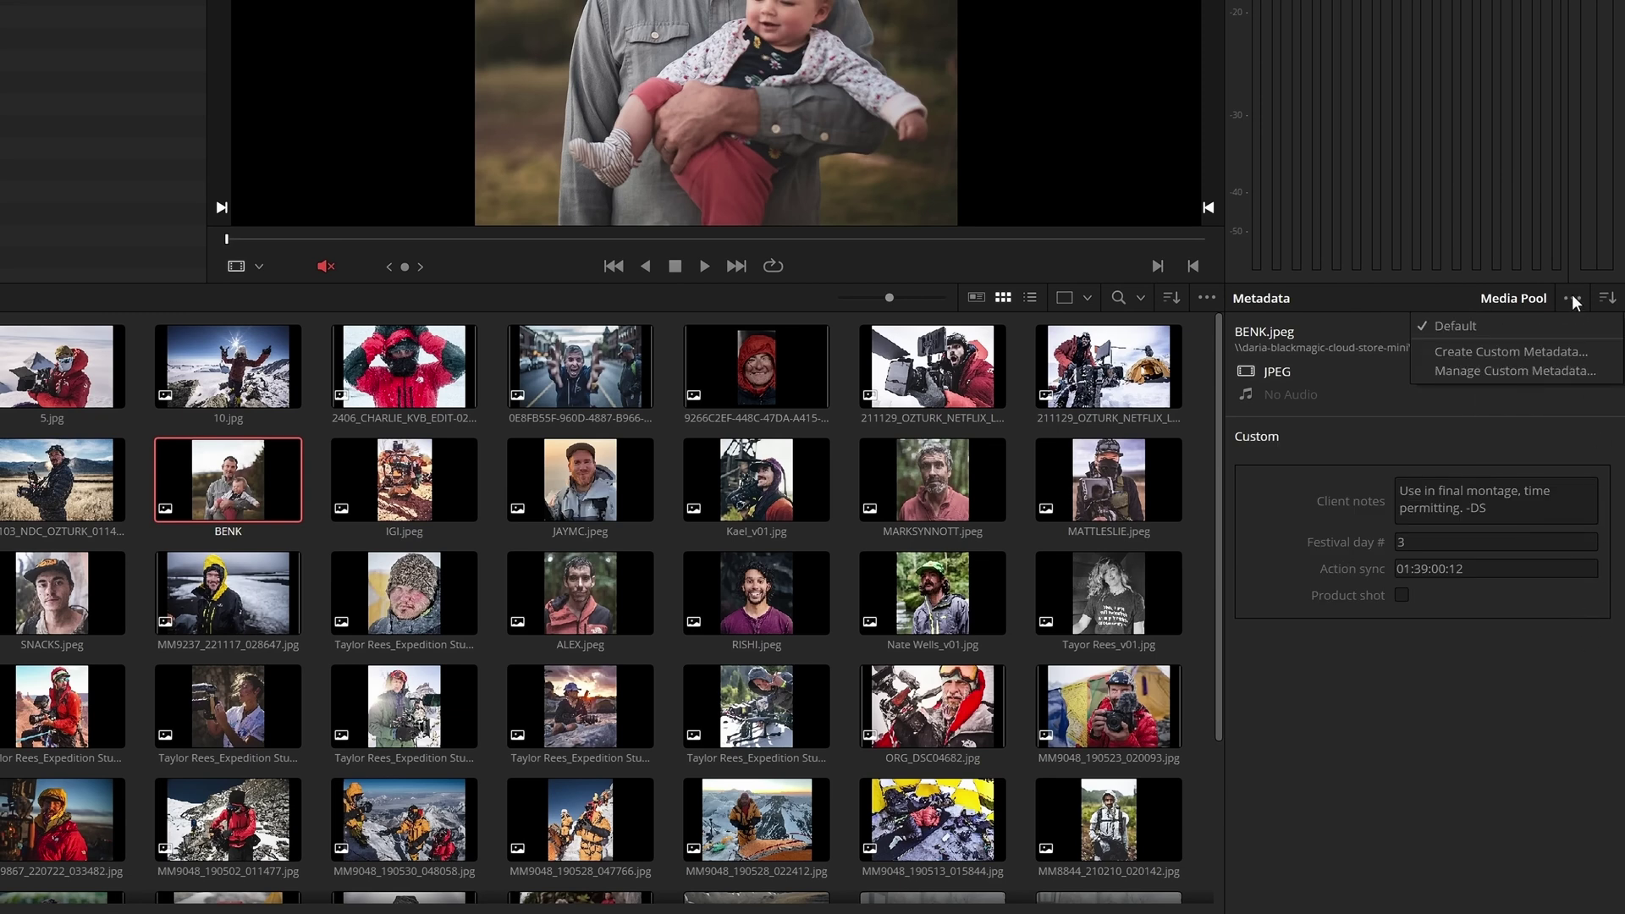
{"action": "left_click", "coordinate": [1599, 372]}
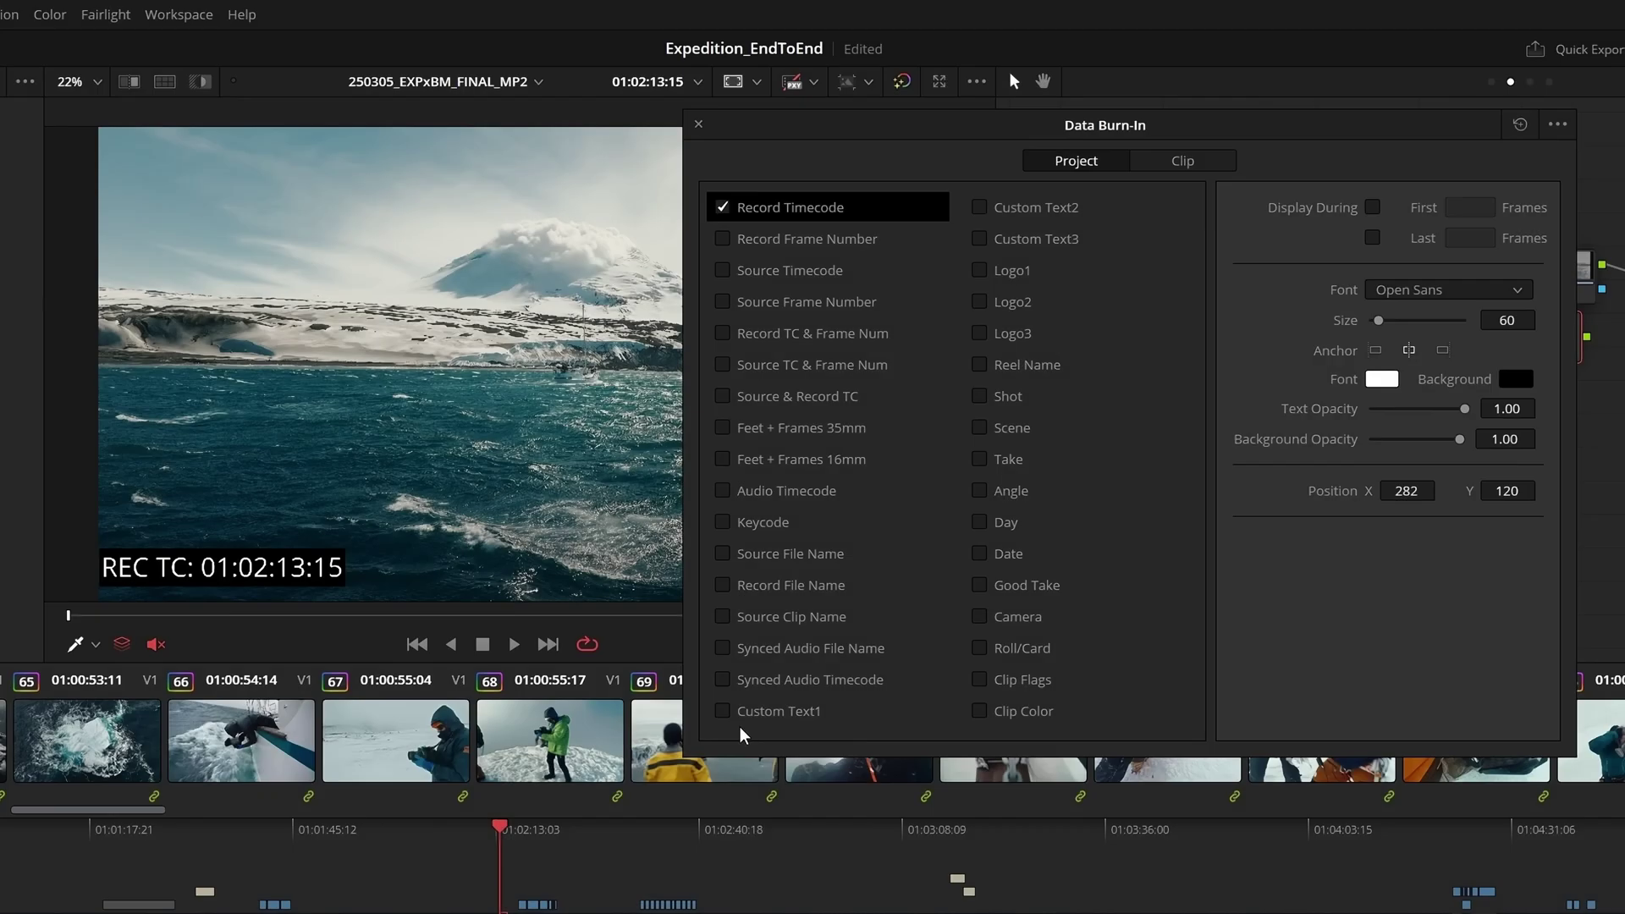
Enable the Custom Text1 burn-in and set it to the %time and _%date tokens (24-hour time, US date)
{"action": "left_click", "coordinate": [722, 711]}
{"action": "left_click", "coordinate": [1339, 574]}
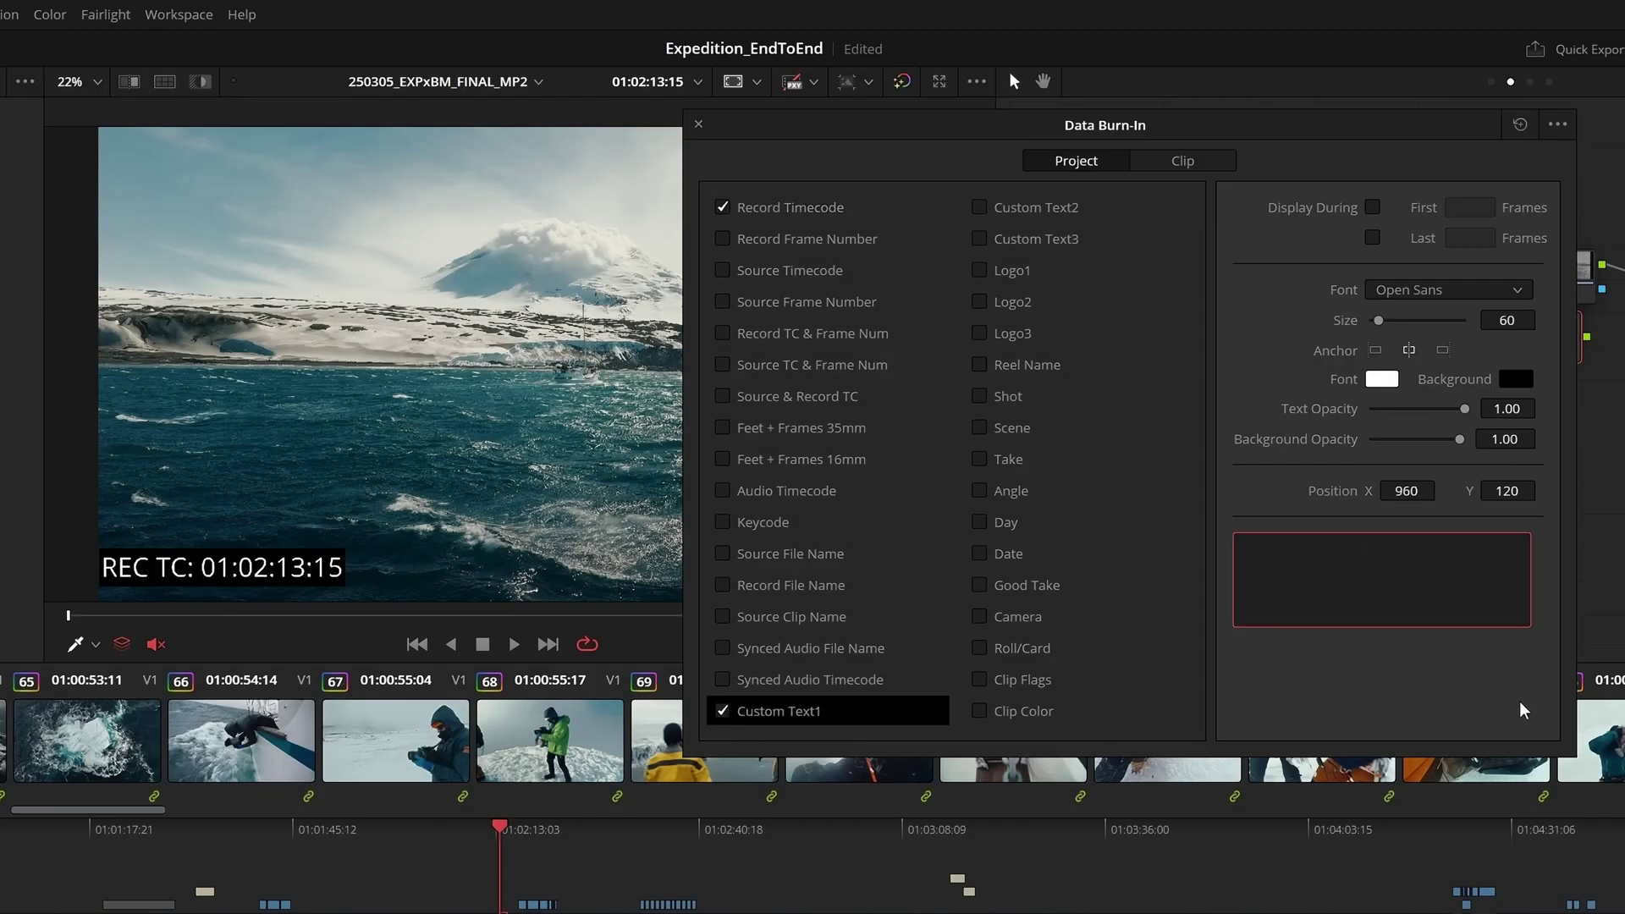
{"action": "type", "text": "%t"}
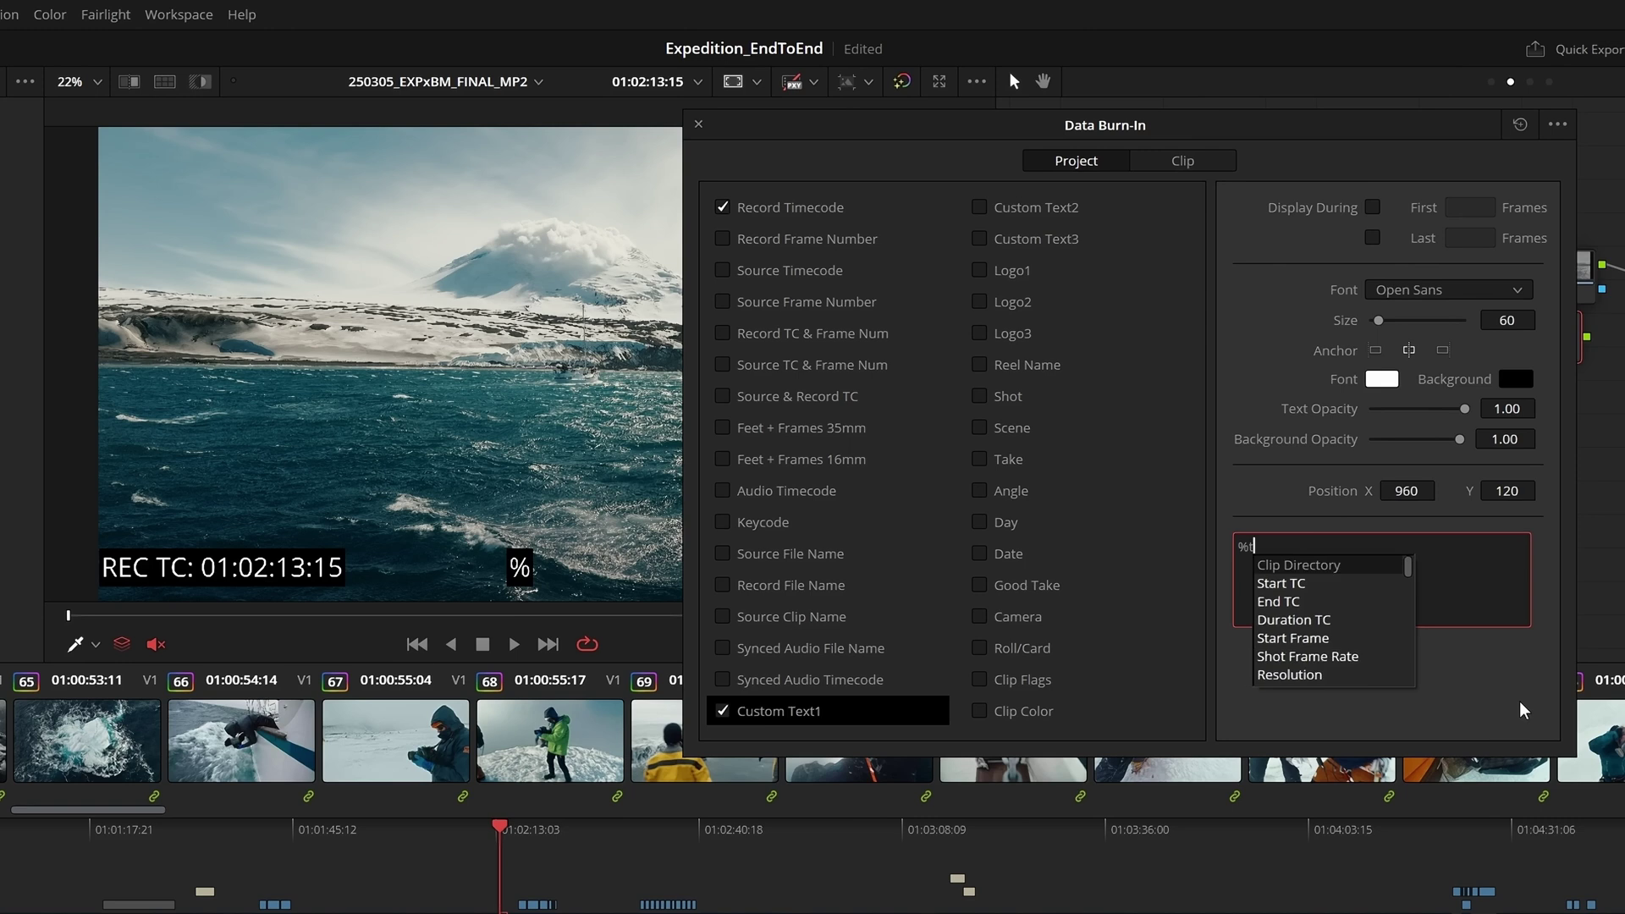
{"action": "type", "text": "ime"}
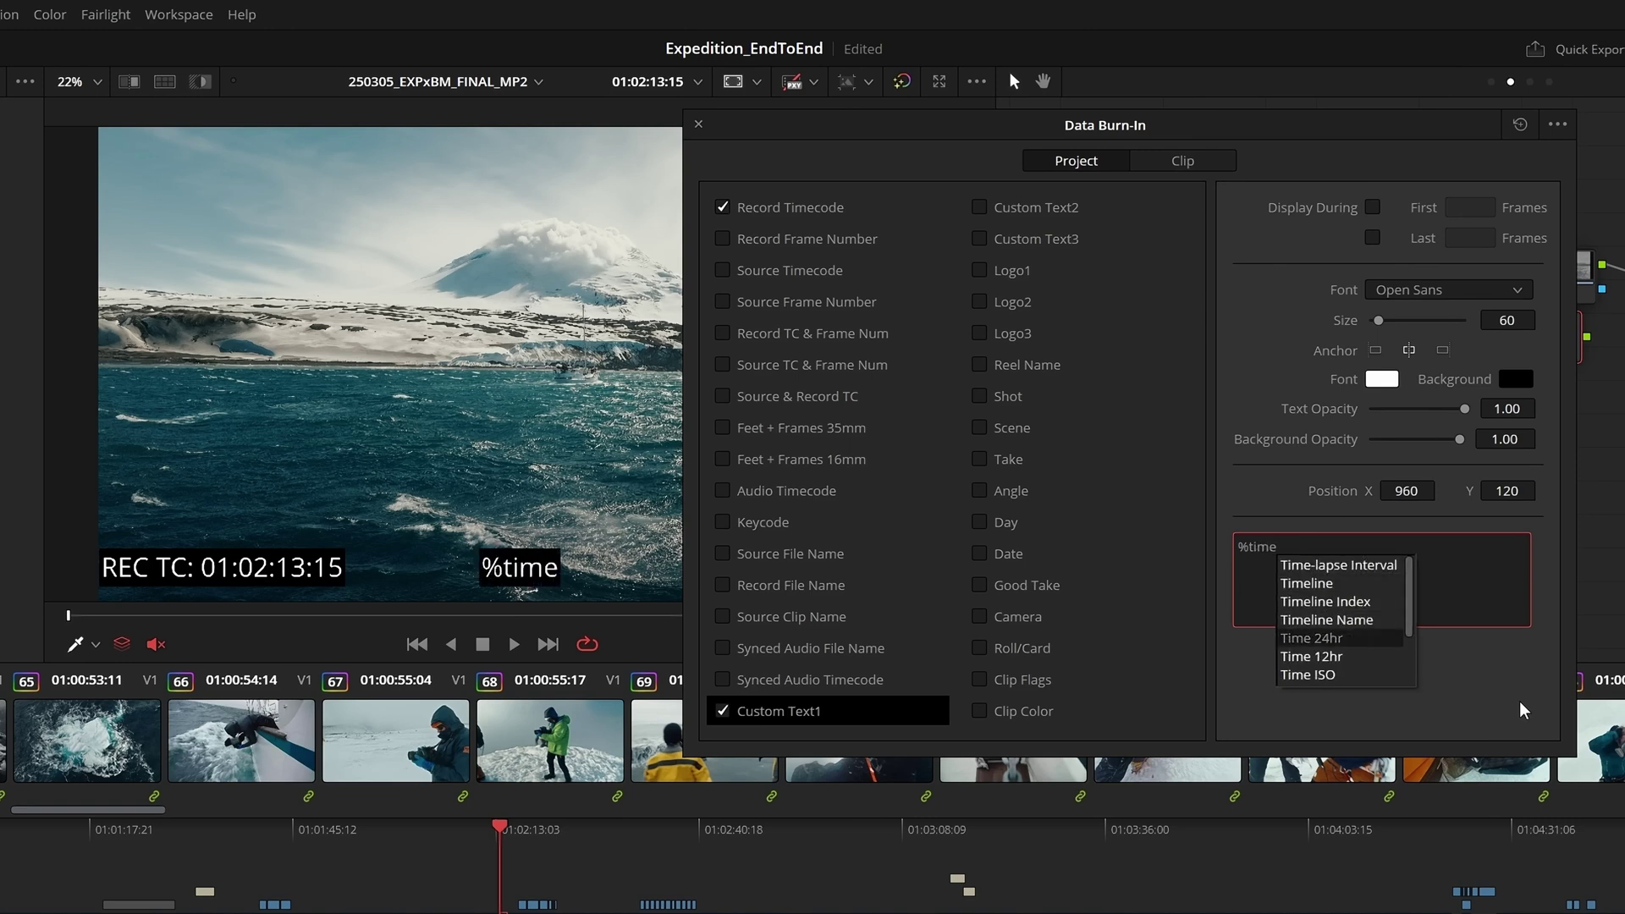
{"action": "key", "text": "Return"}
{"action": "type", "text": "_"}
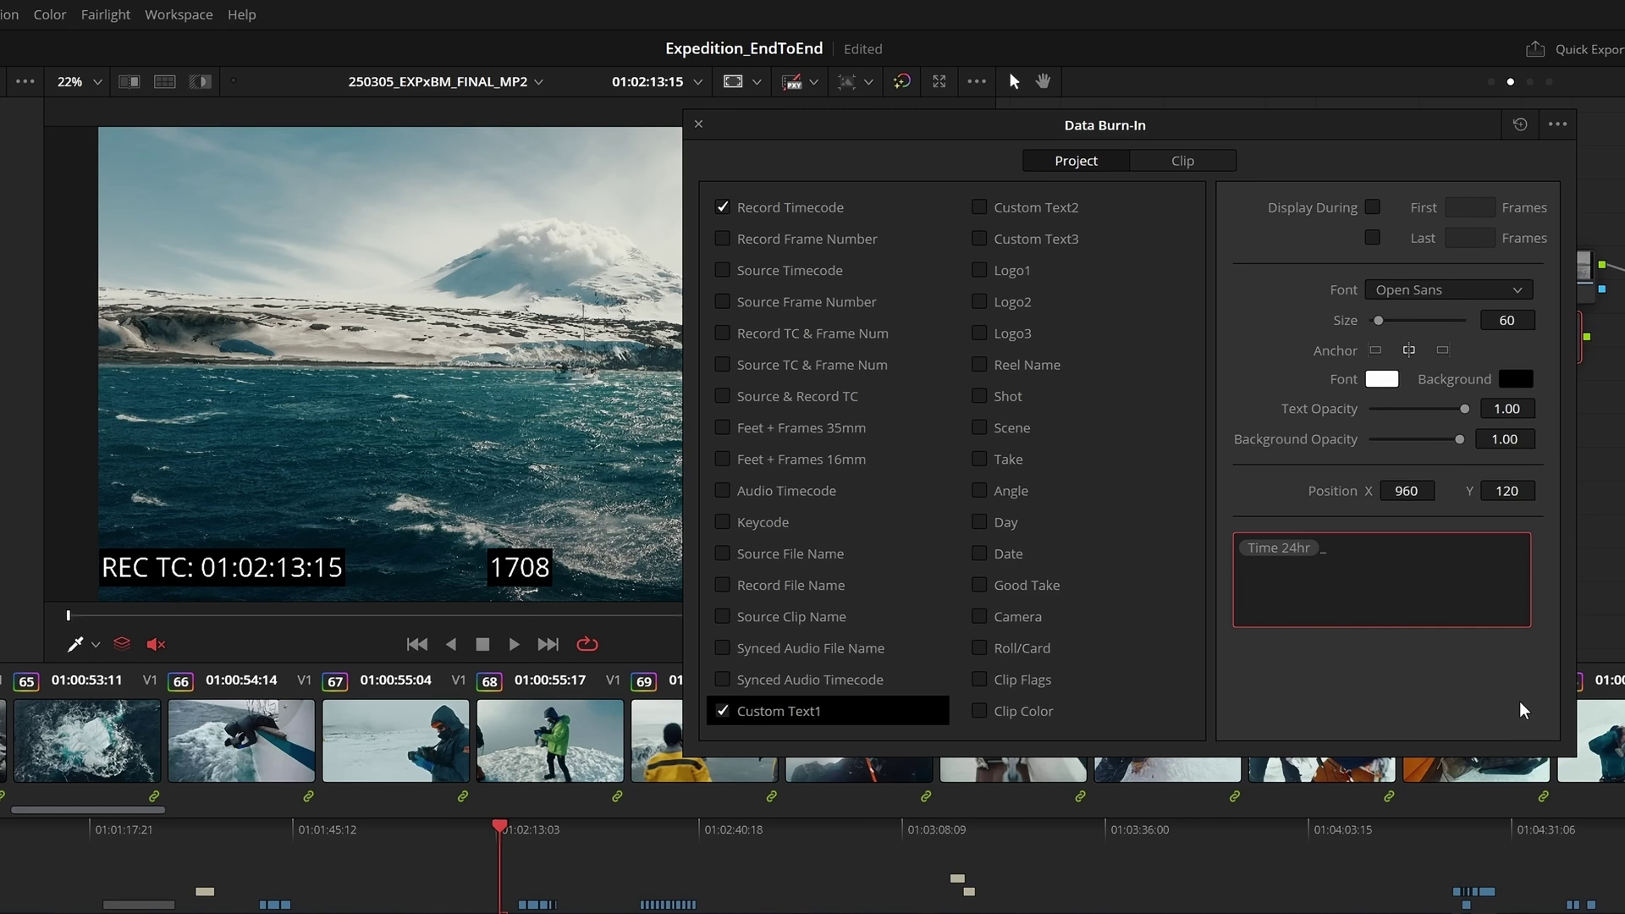
{"action": "type", "text": "%"}
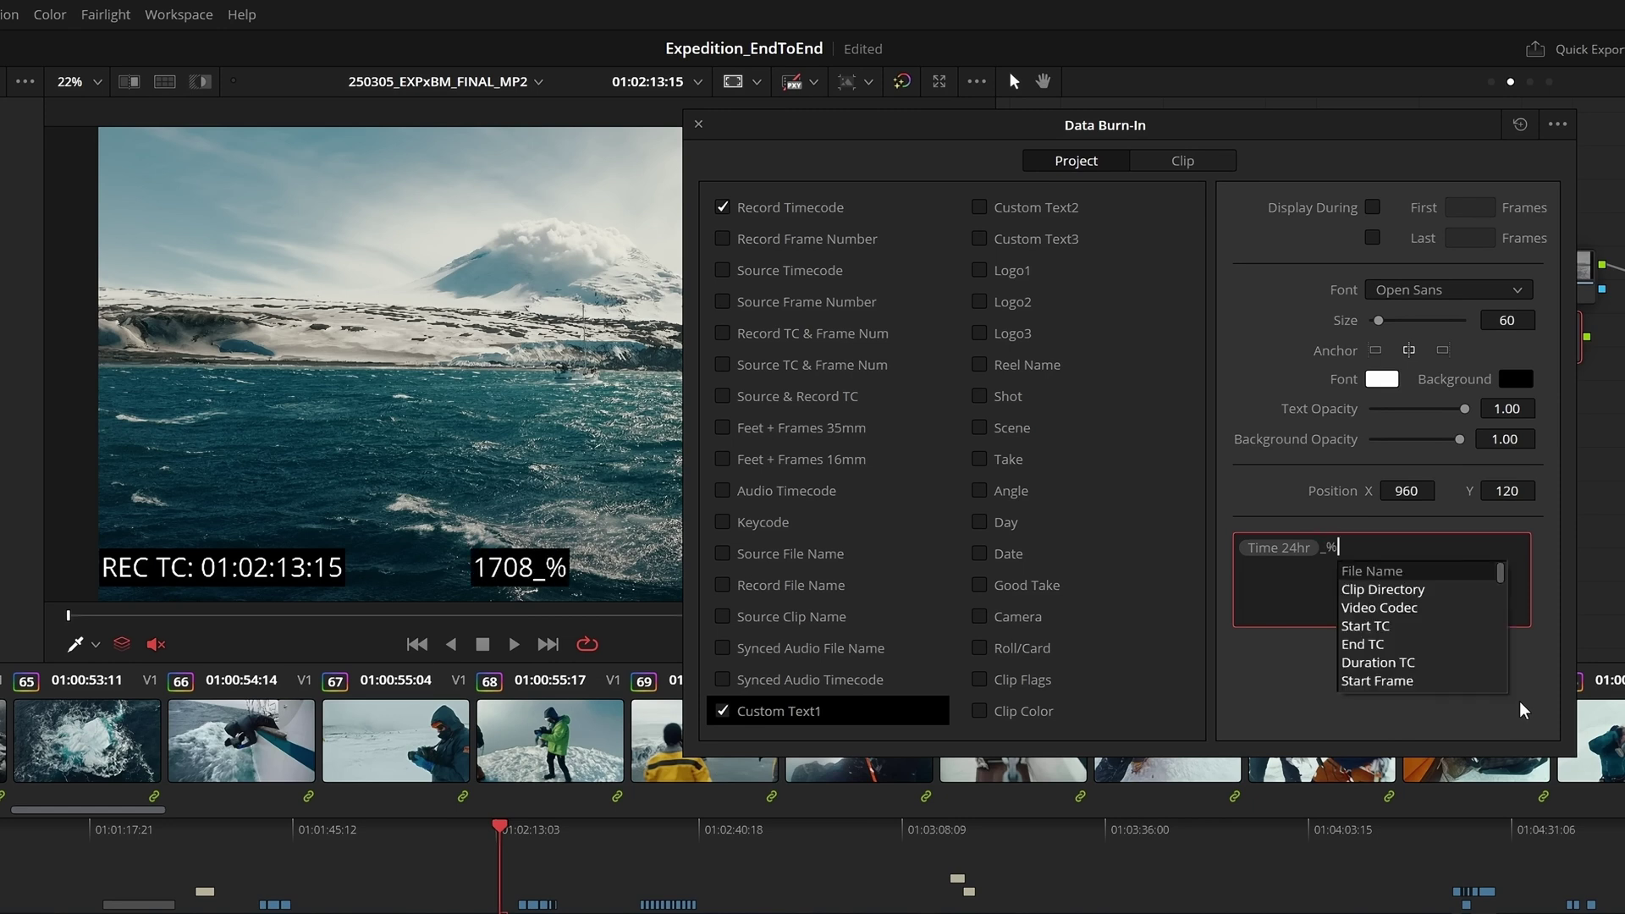
{"action": "type", "text": "date"}
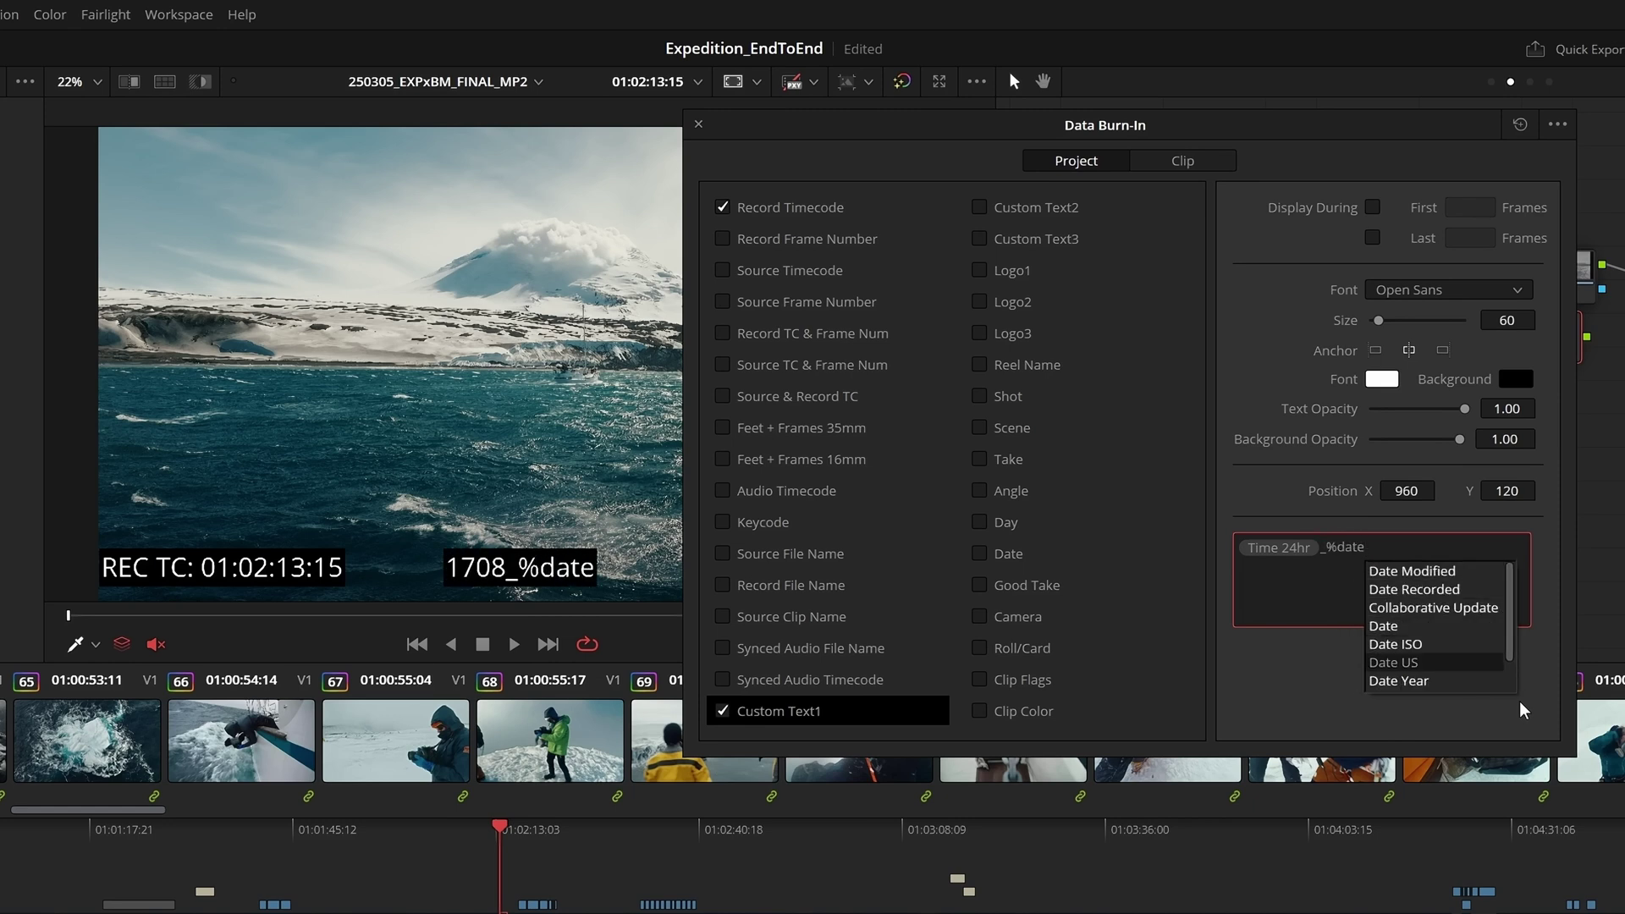
{"action": "key", "text": "Return"}
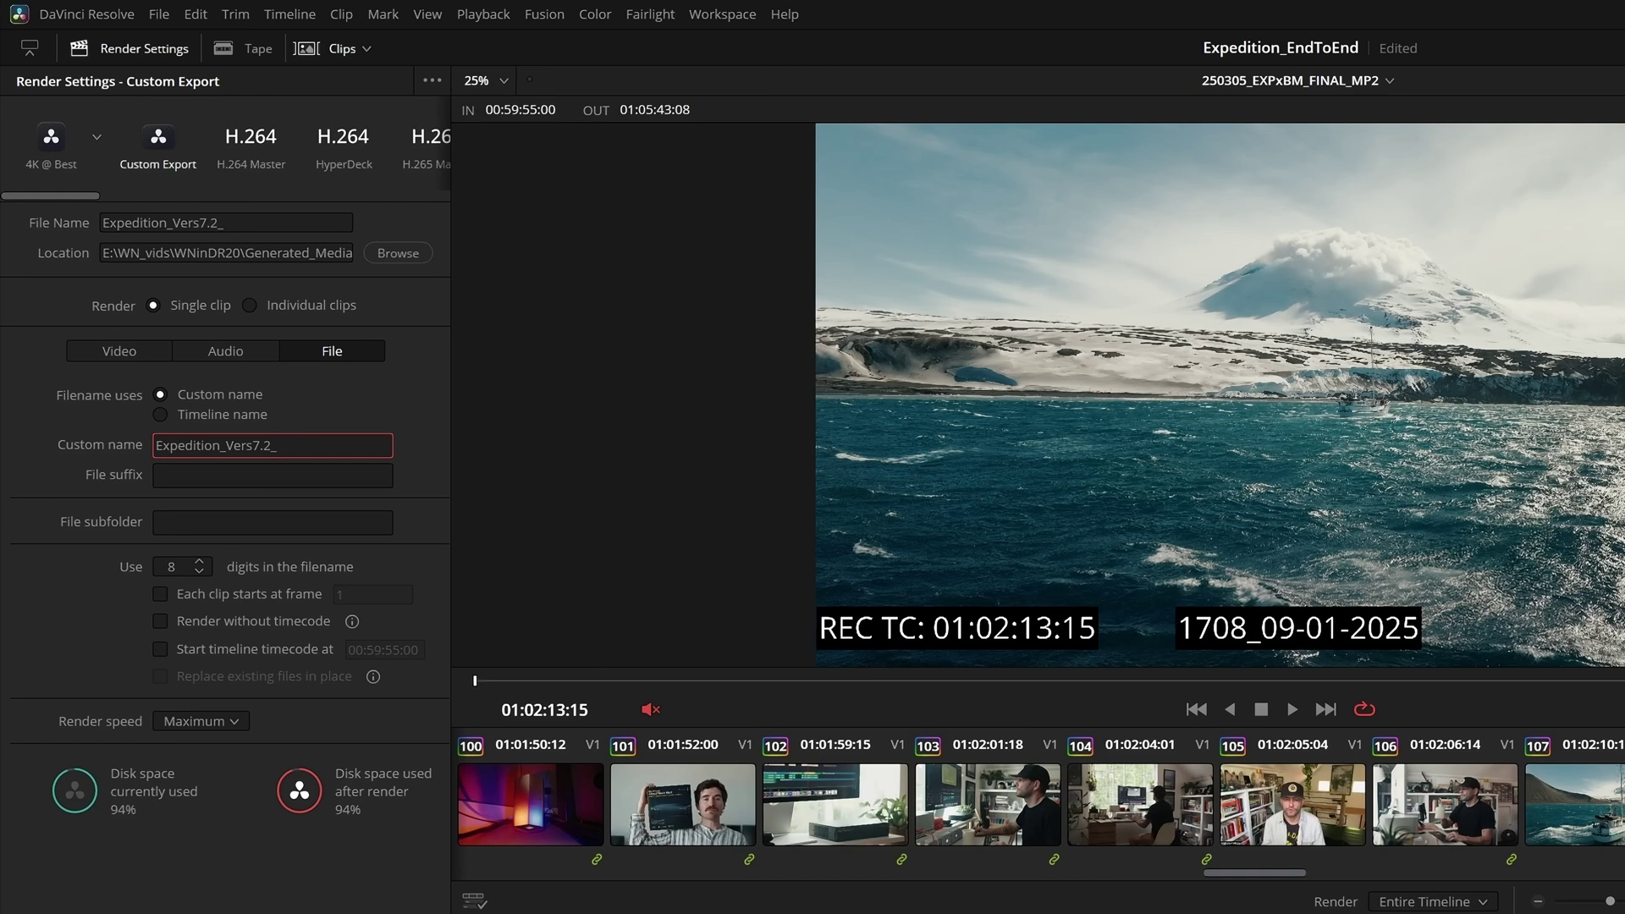
Add the %date Date US token to the render's custom file name
{"action": "type", "text": "%date"}
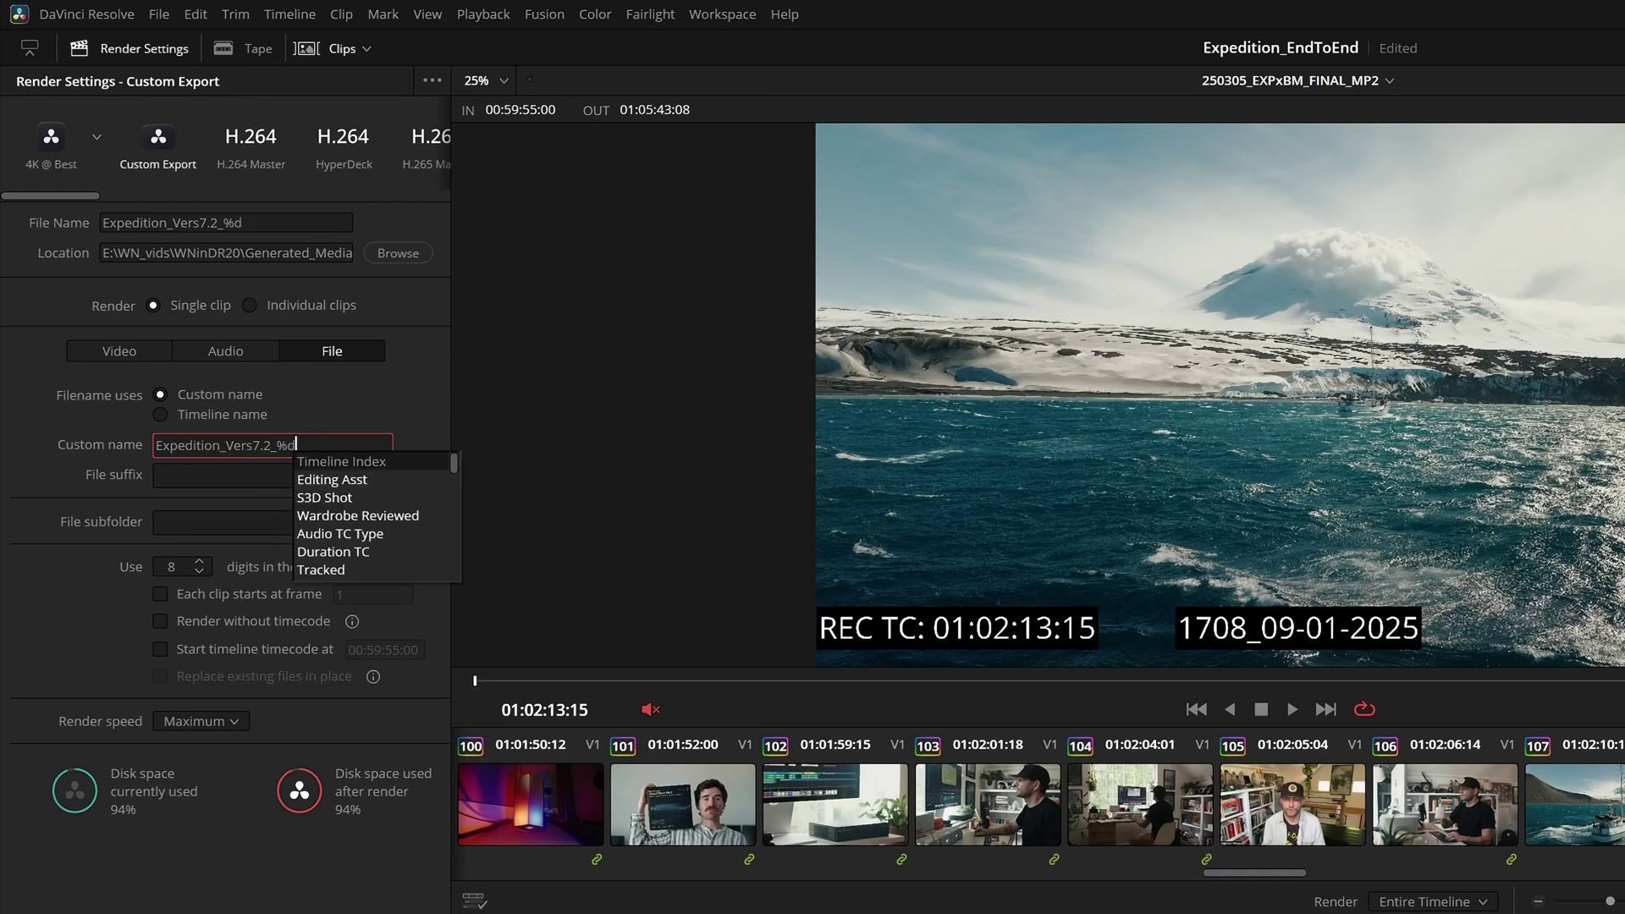
{"action": "key", "text": "Down"}
{"action": "key", "text": "Down"}
{"action": "key", "text": "Down"}
{"action": "key", "text": "Down"}
{"action": "key", "text": "Down"}
{"action": "key", "text": "Return"}
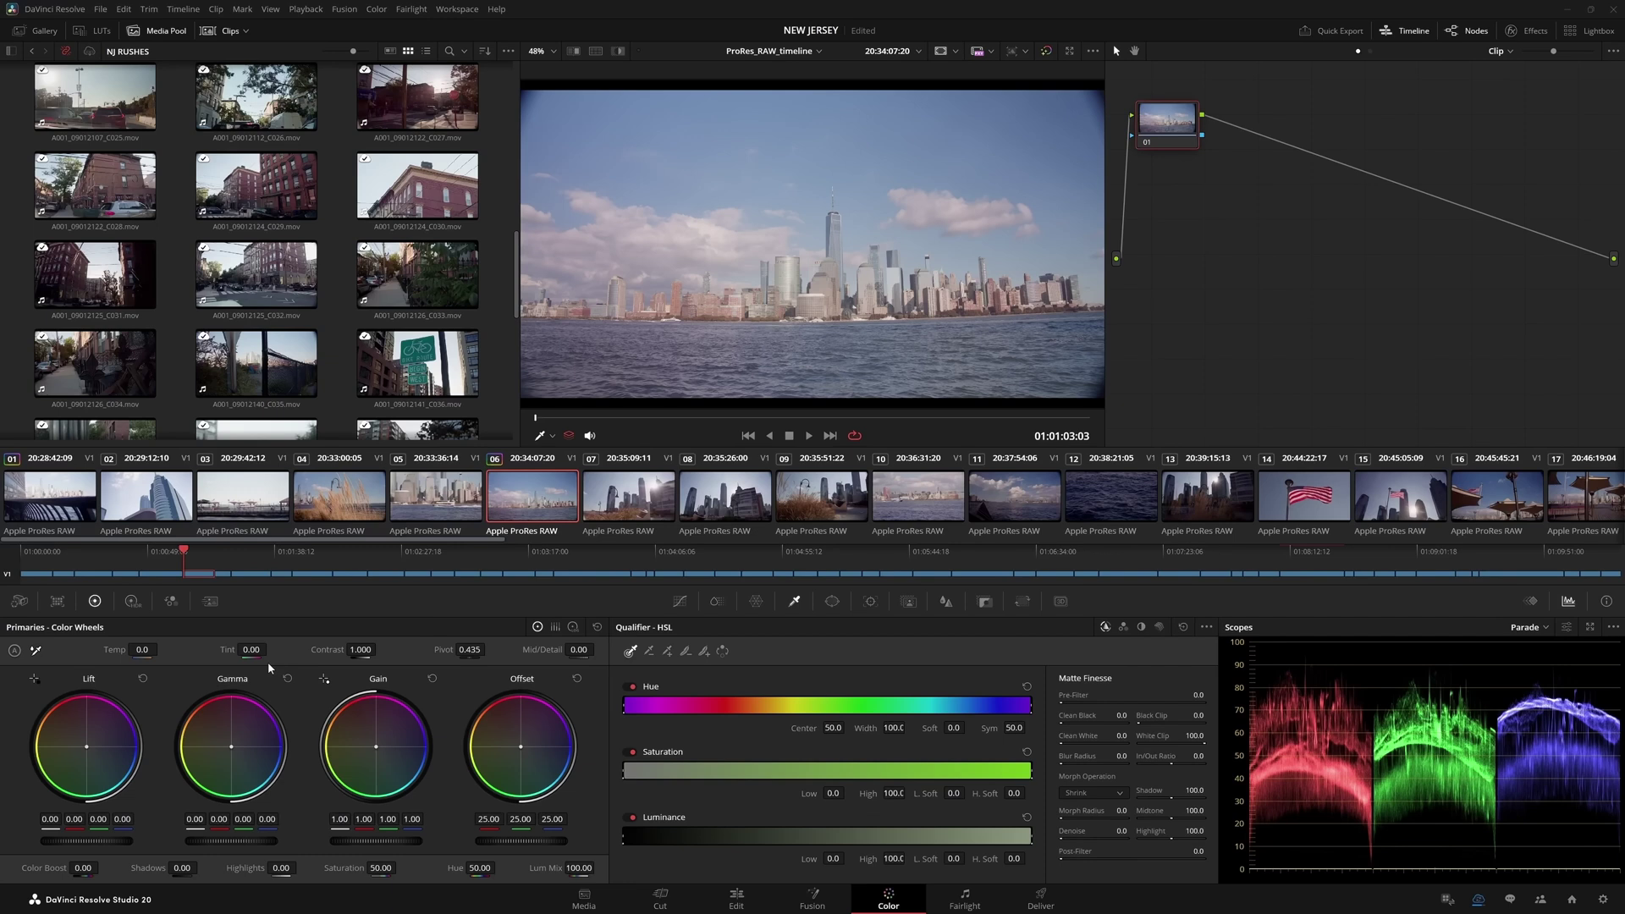
Drag the Color Wheels Tint down to -16.50 to push the skyline toward green
{"action": "left_click_drag", "start_coordinate": [251, 649], "coordinate": [212, 650]}
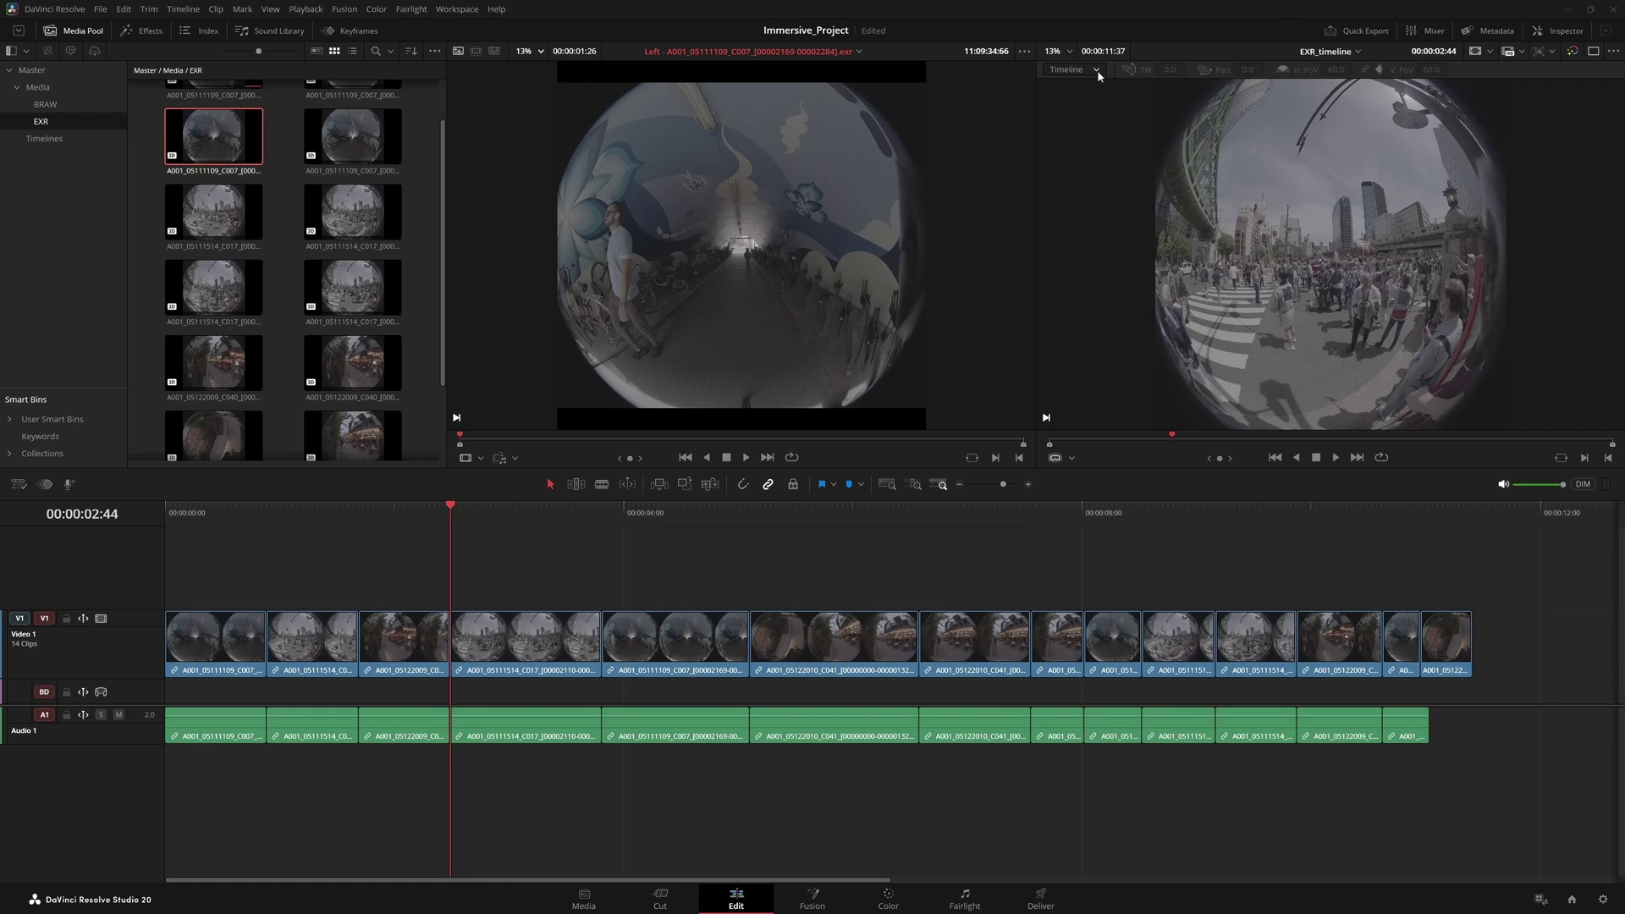
Preview the immersive clip as a LatLong projection, then as a viewport projection
{"action": "left_click", "coordinate": [1094, 71]}
{"action": "left_click", "coordinate": [1066, 100]}
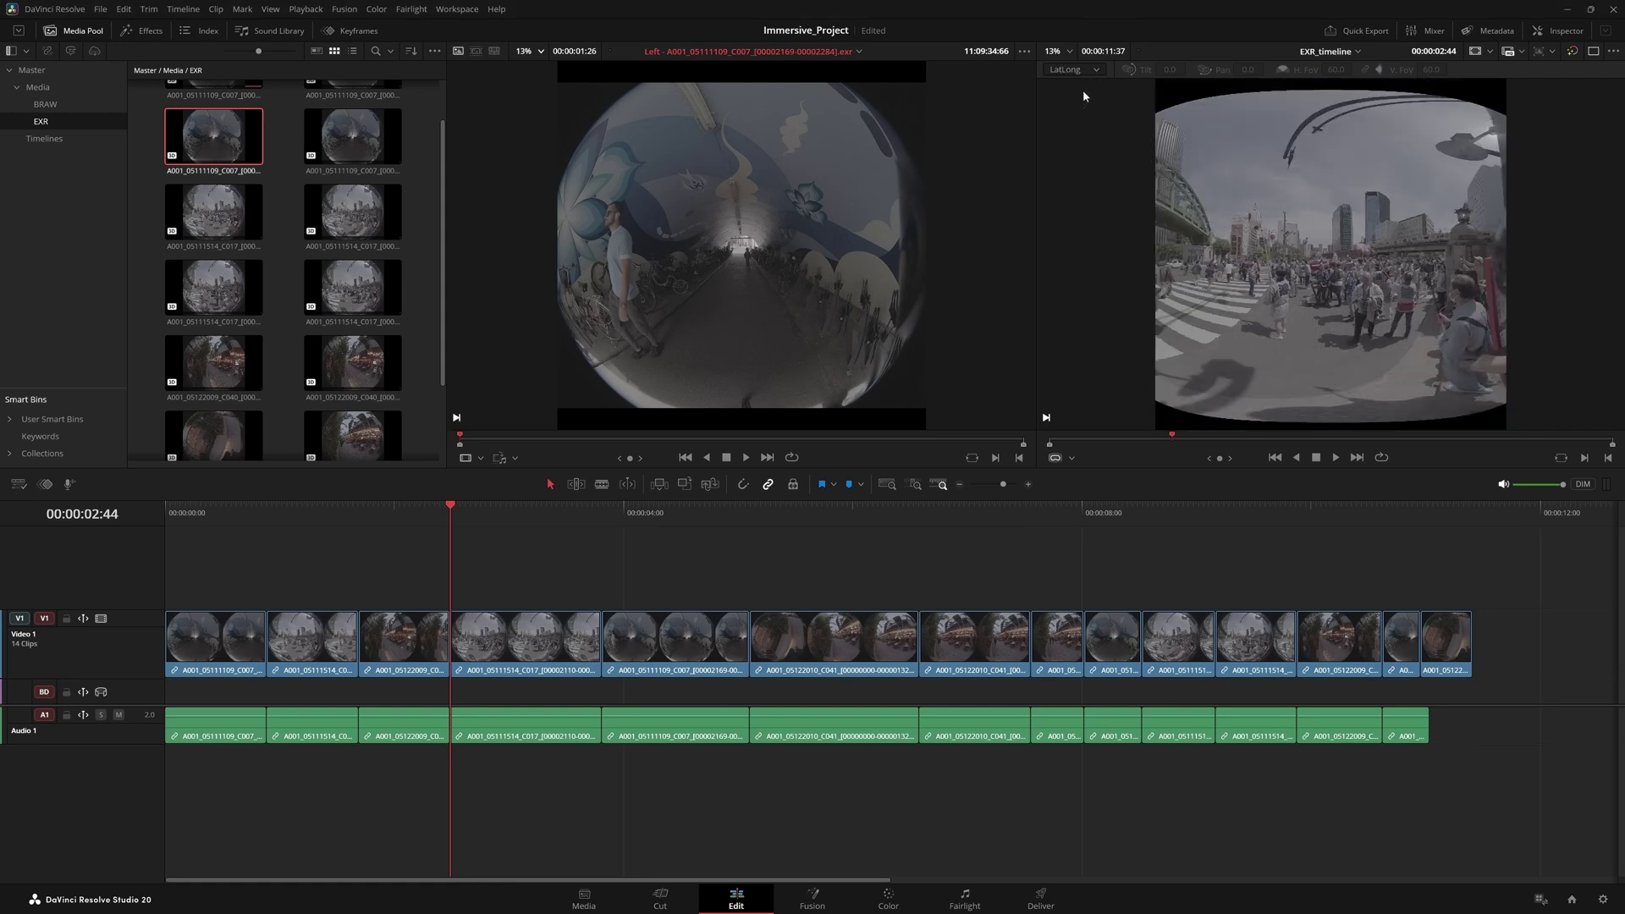
{"action": "left_click", "coordinate": [1097, 71]}
{"action": "left_click", "coordinate": [1068, 113]}
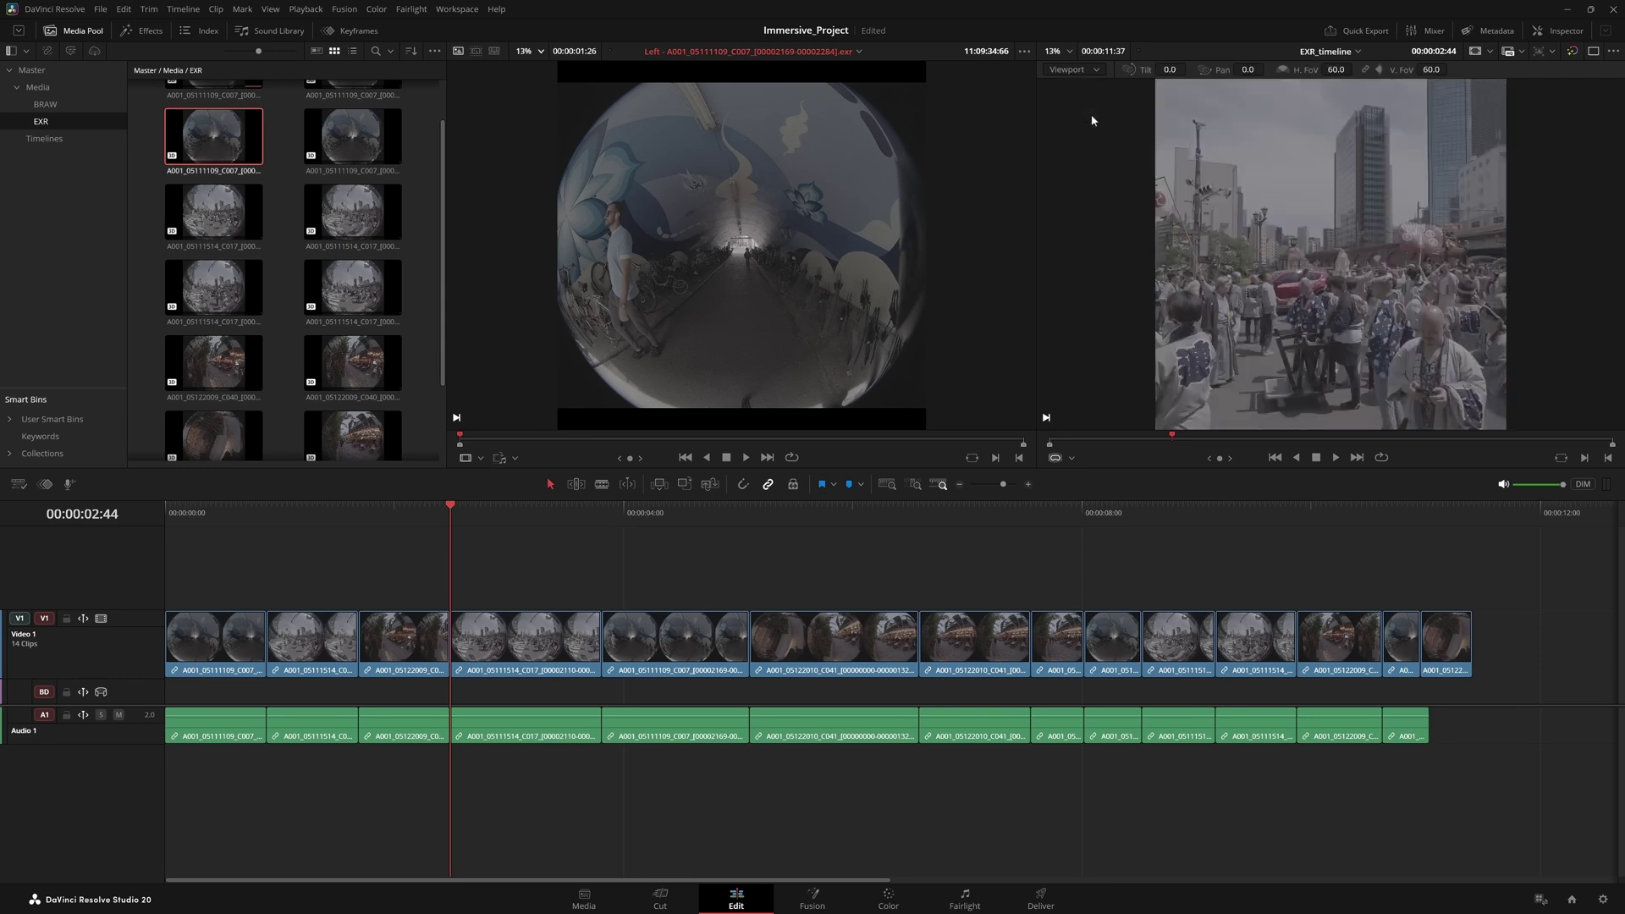
On the Color page, set 3D Stereo to the Right eye with side-by-side Stereo display
{"action": "key", "text": "shift+6"}
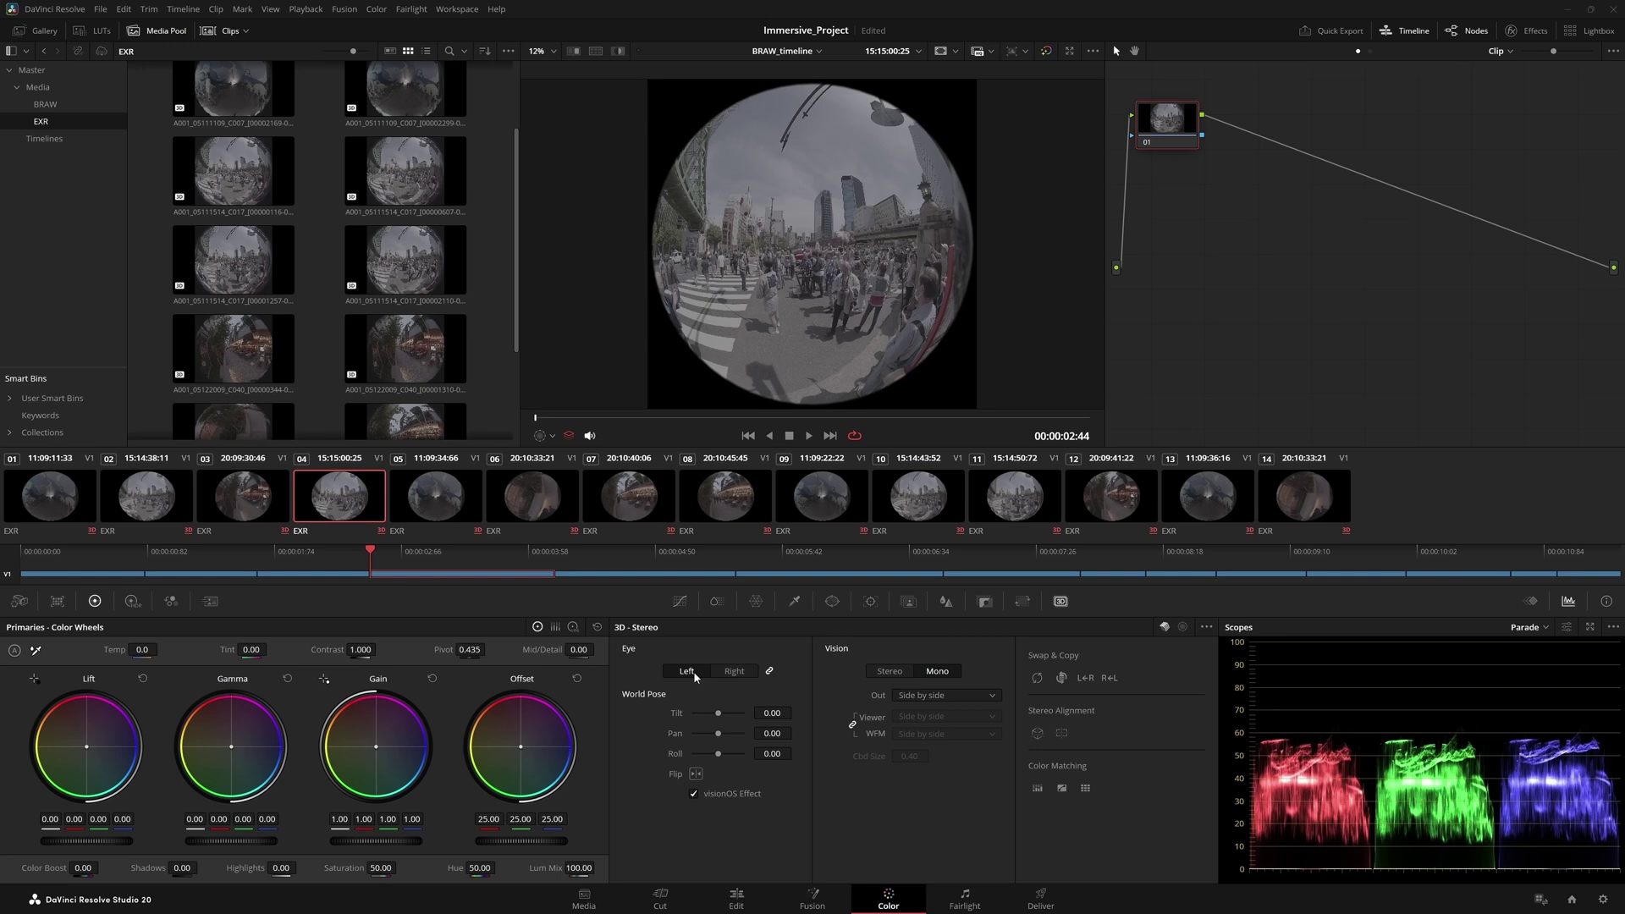
{"action": "left_click", "coordinate": [742, 673]}
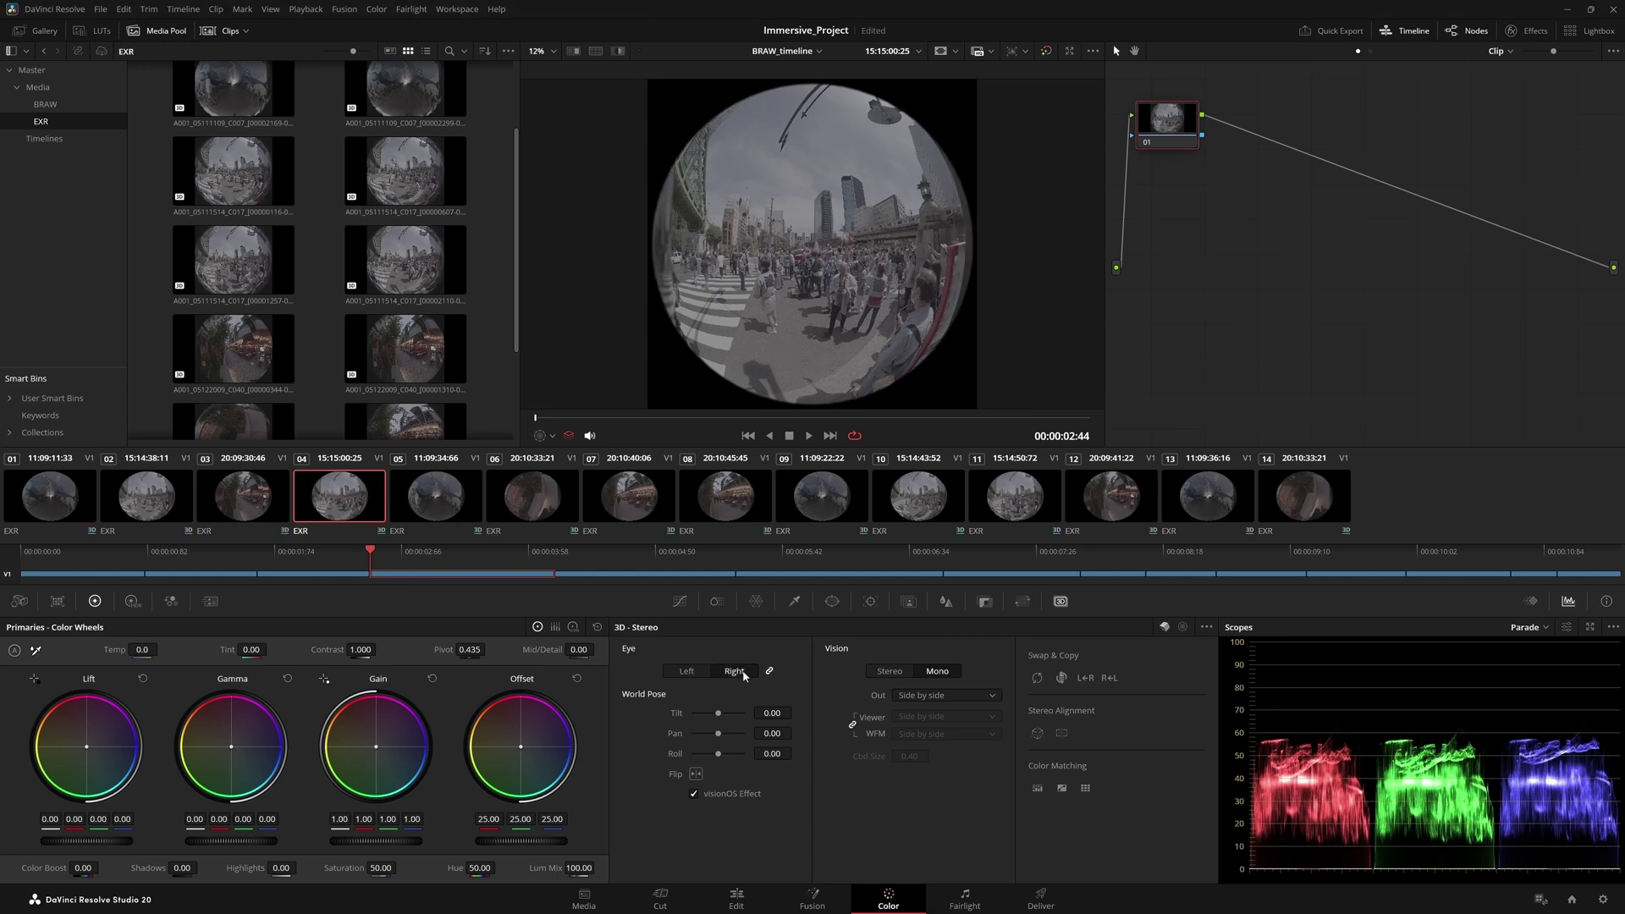
{"action": "left_click", "coordinate": [896, 672]}
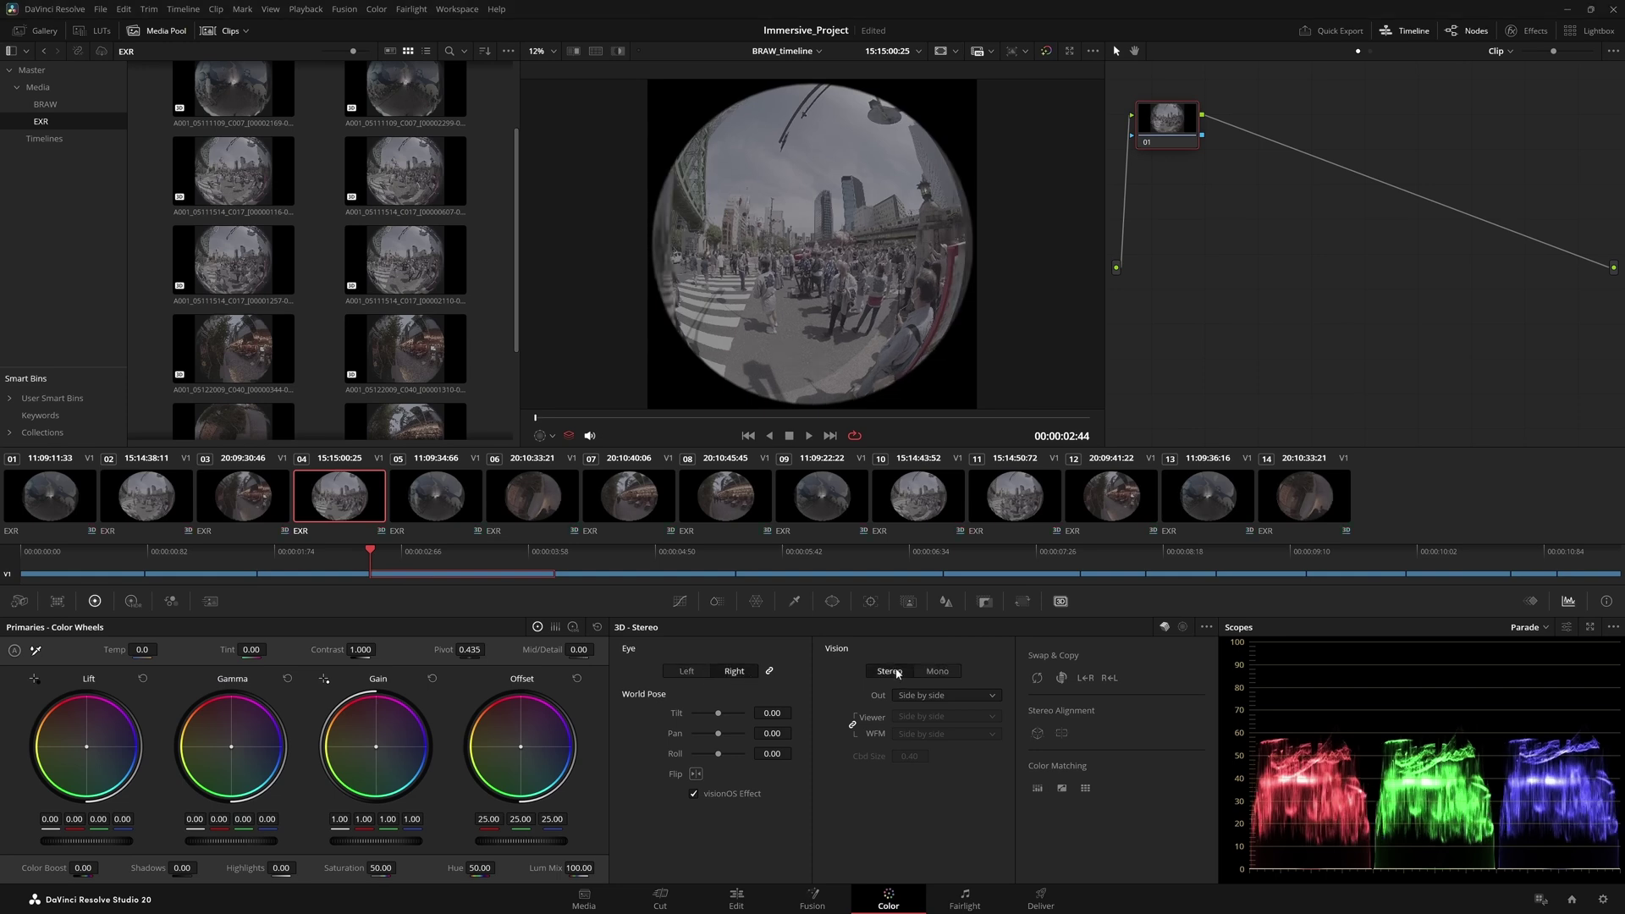